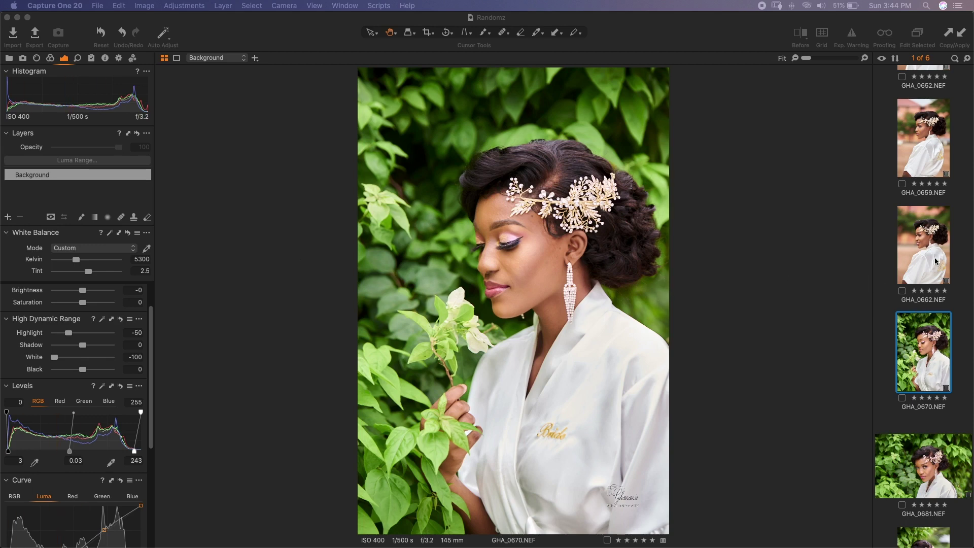
Look through the edited bridal portraits in the browser, from GHA_0652.NEF onward to GHA_0683.NEF.
{"action": "left_click", "coordinate": [930, 246]}
{"action": "left_click", "coordinate": [928, 150]}
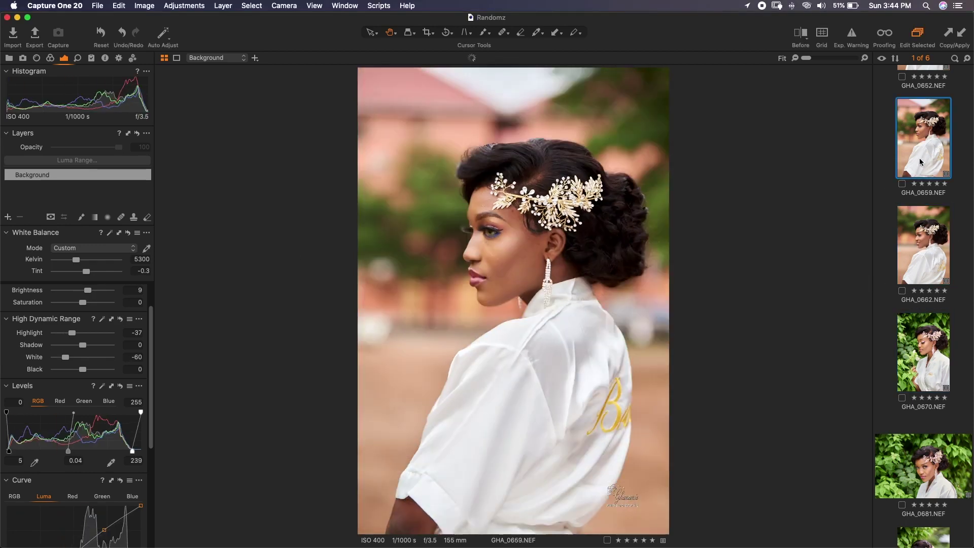
{"action": "scroll", "coordinate": [921, 224], "scroll_direction": "up", "scroll_amount": 3}
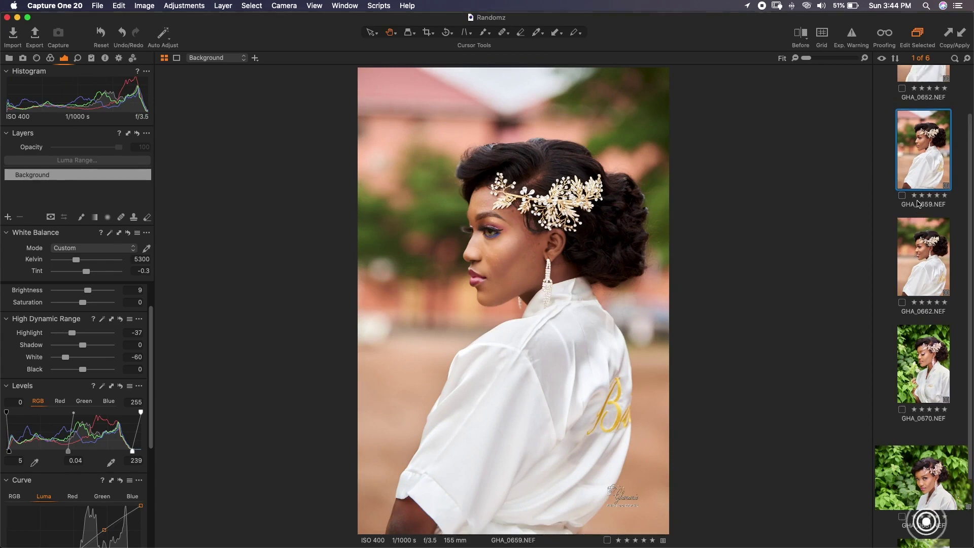
{"action": "left_click", "coordinate": [921, 150]}
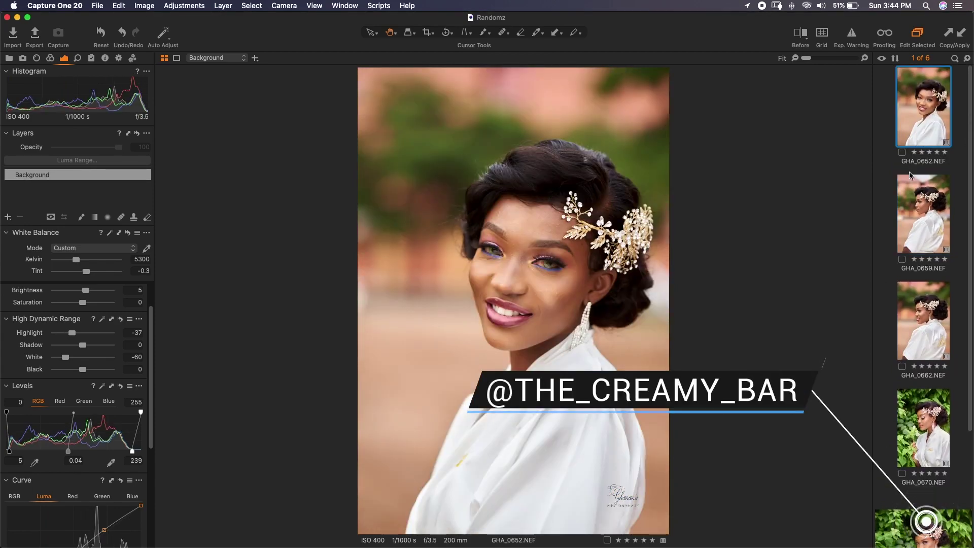
{"action": "left_click", "coordinate": [921, 220]}
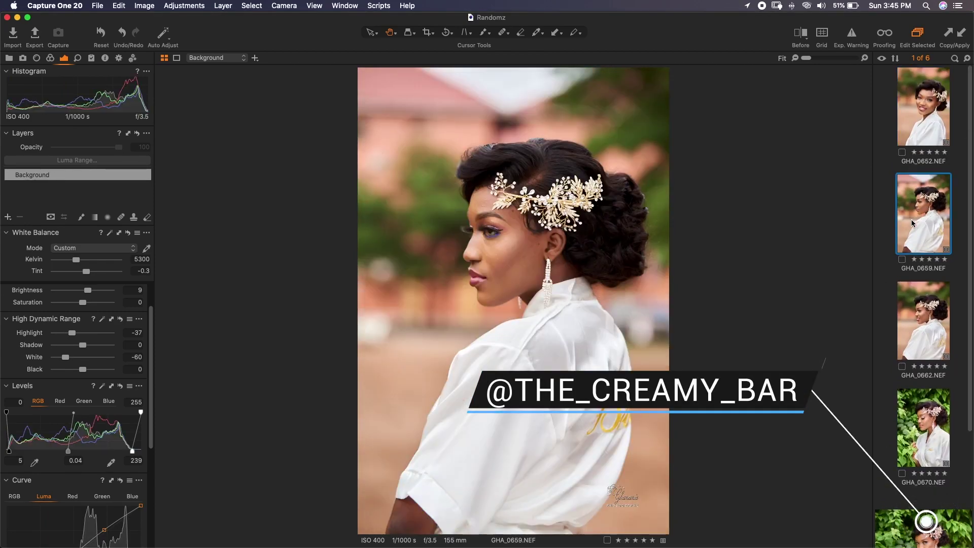
{"action": "key", "text": "Down"}
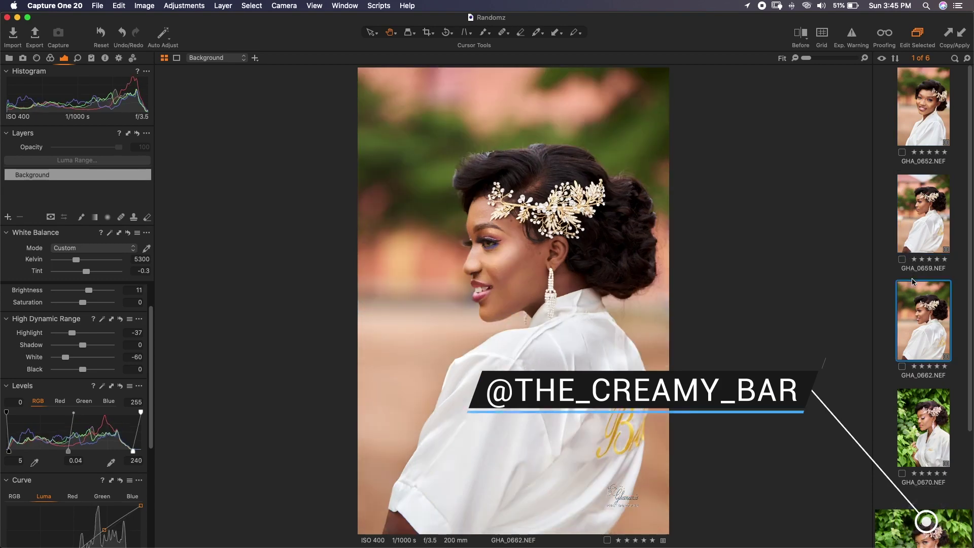
{"action": "key", "text": "Down"}
{"action": "key", "text": "Down"}
{"action": "key", "text": "Down"}
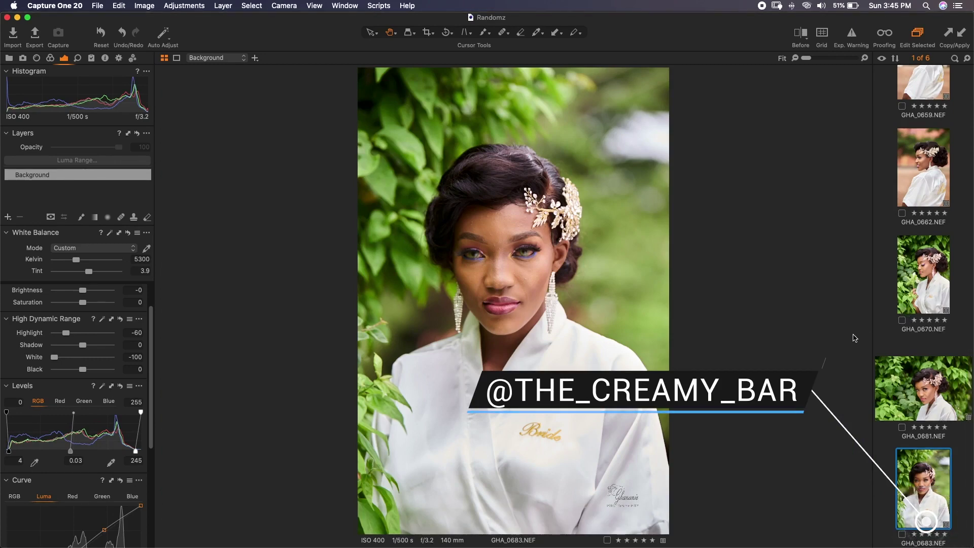
Step back through the portraits from GHA_0683.NEF to GHA_0652.NEF.
{"action": "key", "text": "Up"}
{"action": "left_click", "coordinate": [907, 290]}
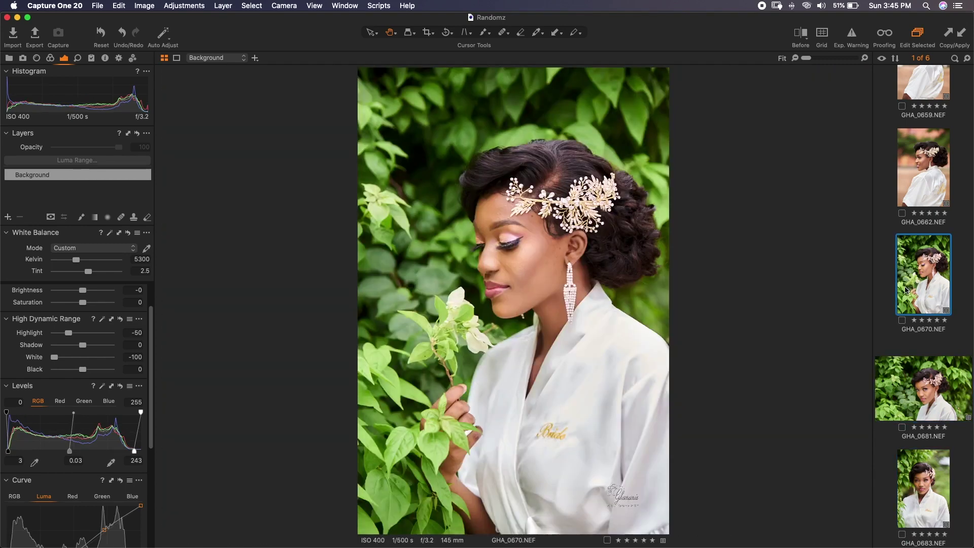
{"action": "key", "text": "Up"}
{"action": "key", "text": "Up"}
{"action": "key", "text": "Up"}
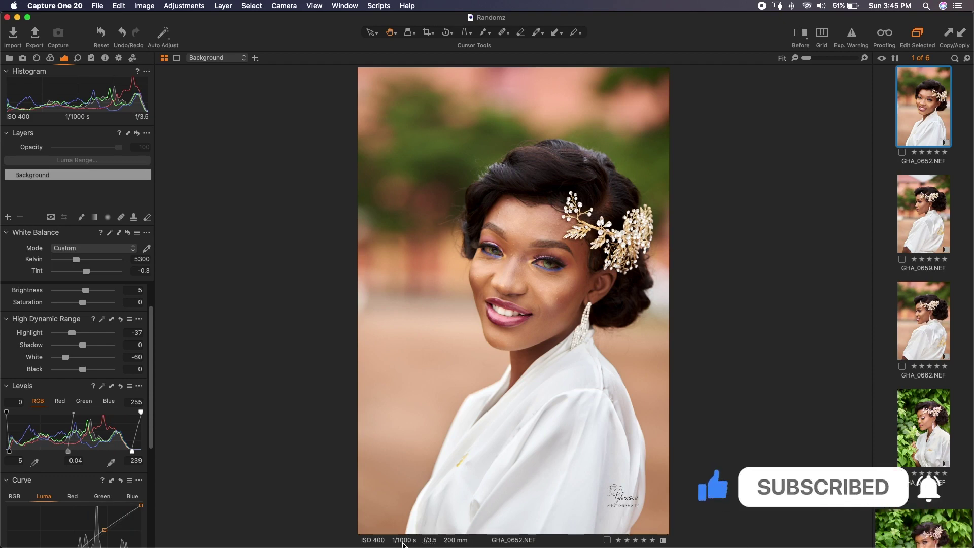
Review the set again by viewing GHA_0662, GHA_0659, GHA_0670, GHA_0681 and GHA_0683, and return to GHA_0652.
{"action": "left_click", "coordinate": [912, 326]}
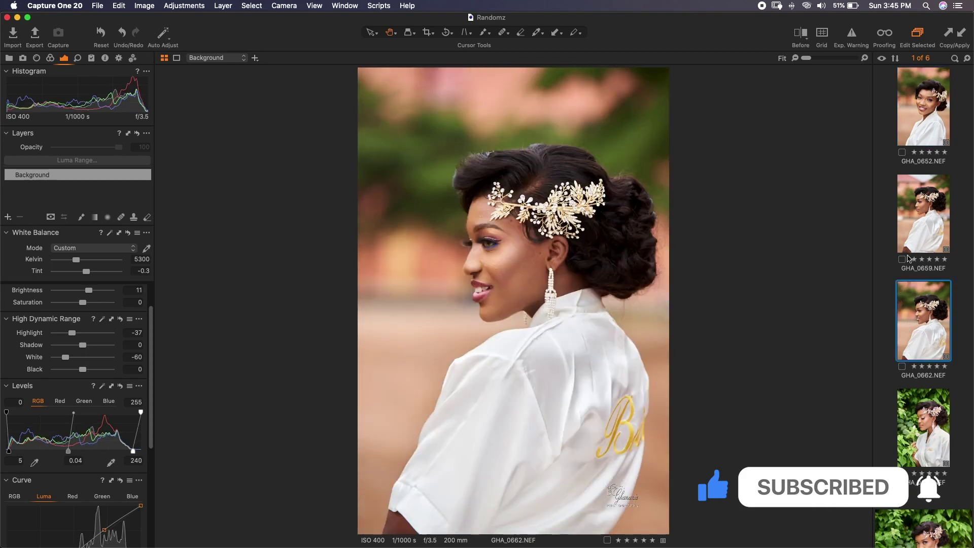
{"action": "left_click", "coordinate": [920, 219]}
{"action": "left_click", "coordinate": [917, 432]}
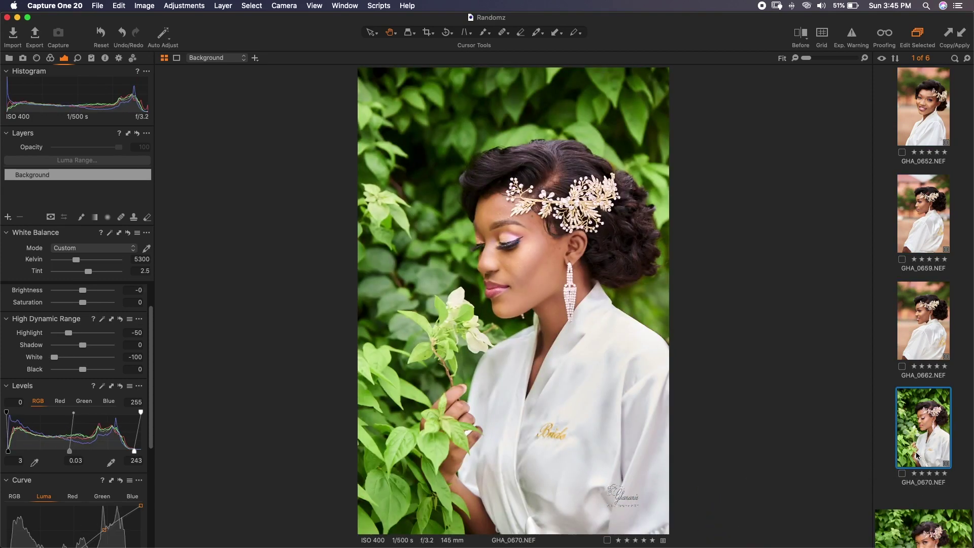
{"action": "left_click", "coordinate": [921, 523]}
{"action": "key", "text": "Down"}
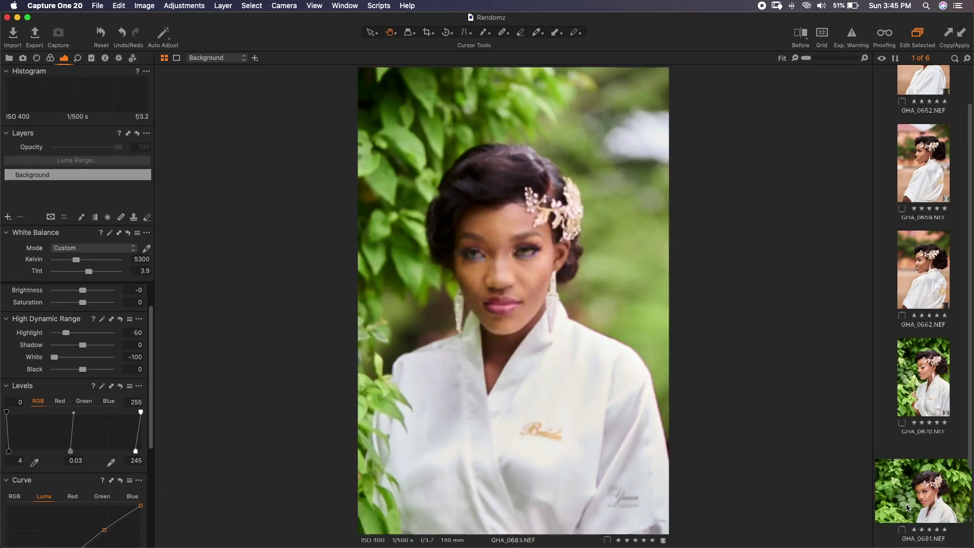
{"action": "key", "text": "Up"}
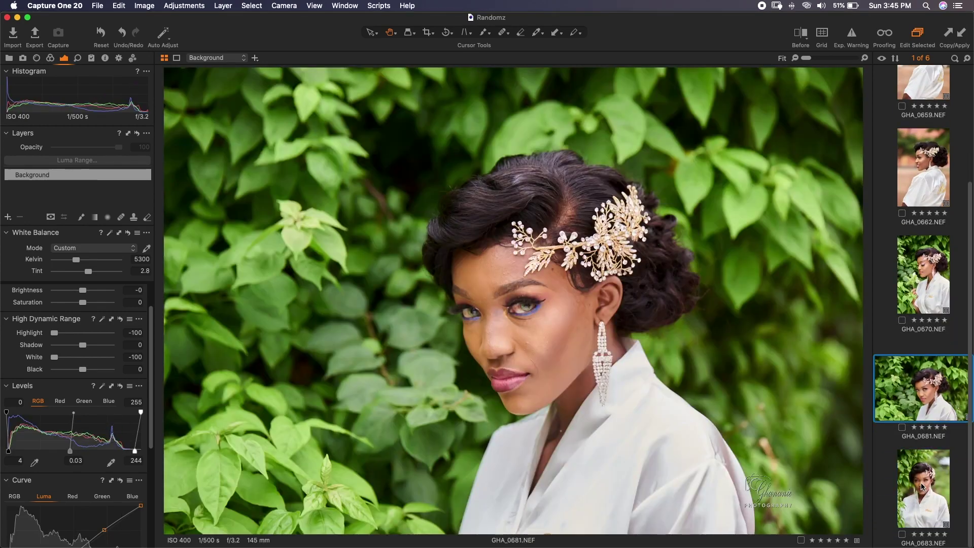
{"action": "key", "text": "Up"}
{"action": "key", "text": "Up"}
{"action": "key", "text": "Up"}
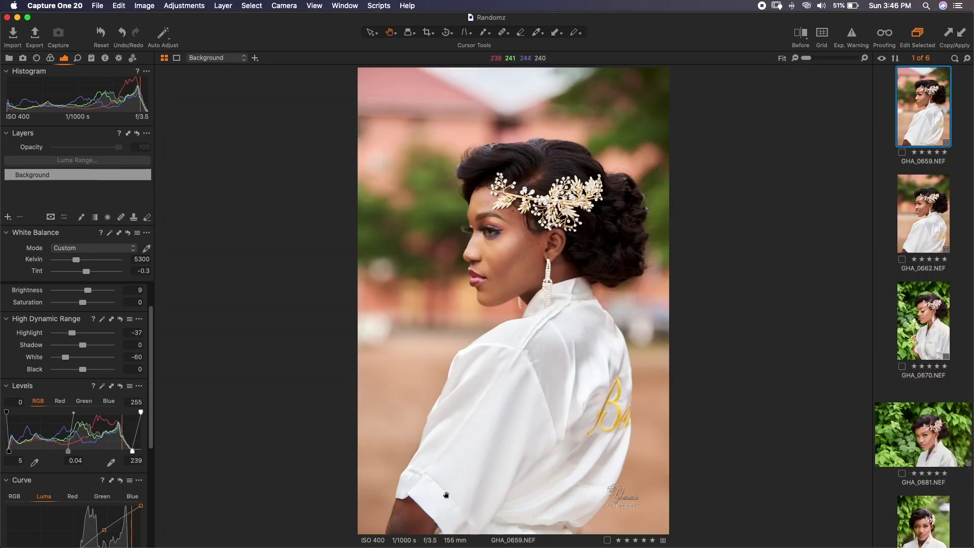
{"action": "key", "text": "Up"}
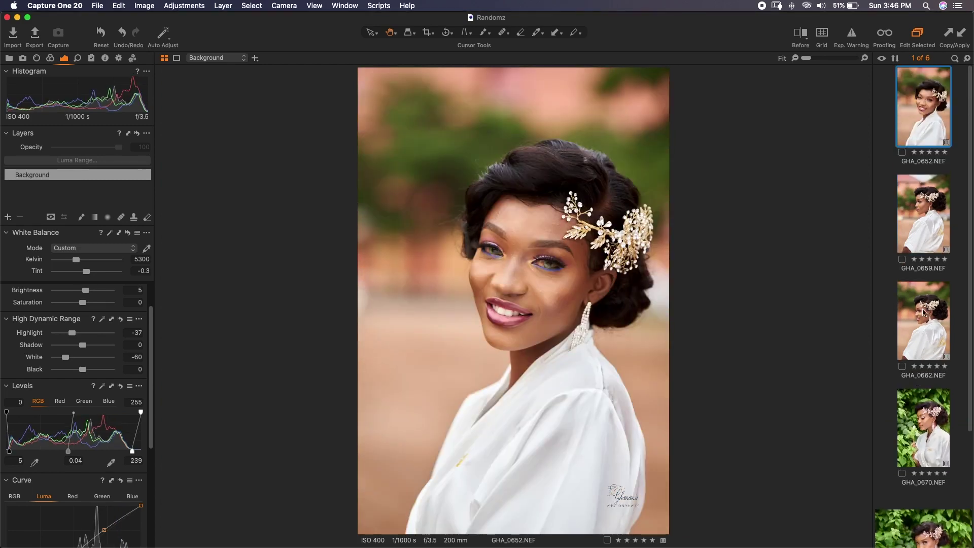
Compare the pink-background portraits GHA_0652, GHA_0659 and GHA_0662 with one another, glancing at the green-background GHA_0670.
{"action": "left_click", "coordinate": [922, 220]}
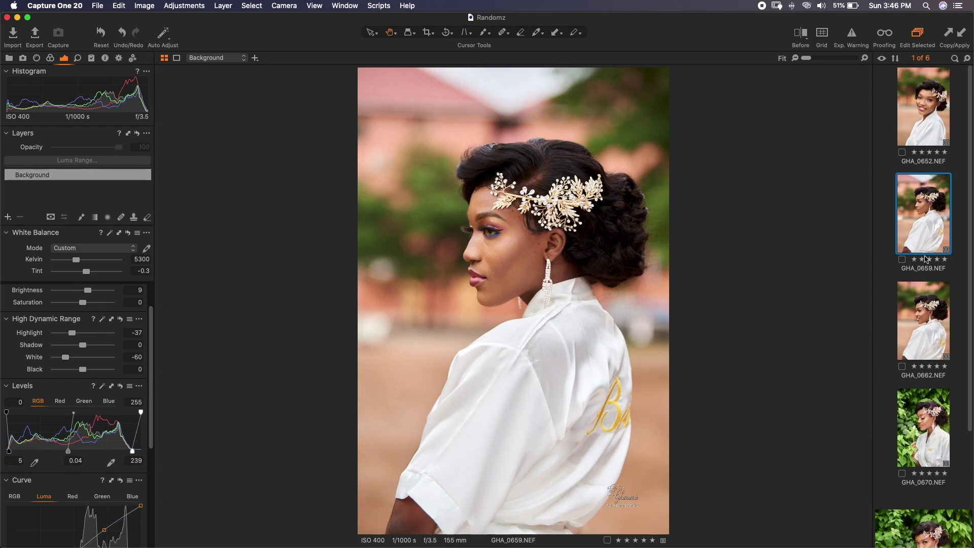
{"action": "left_click", "coordinate": [922, 314]}
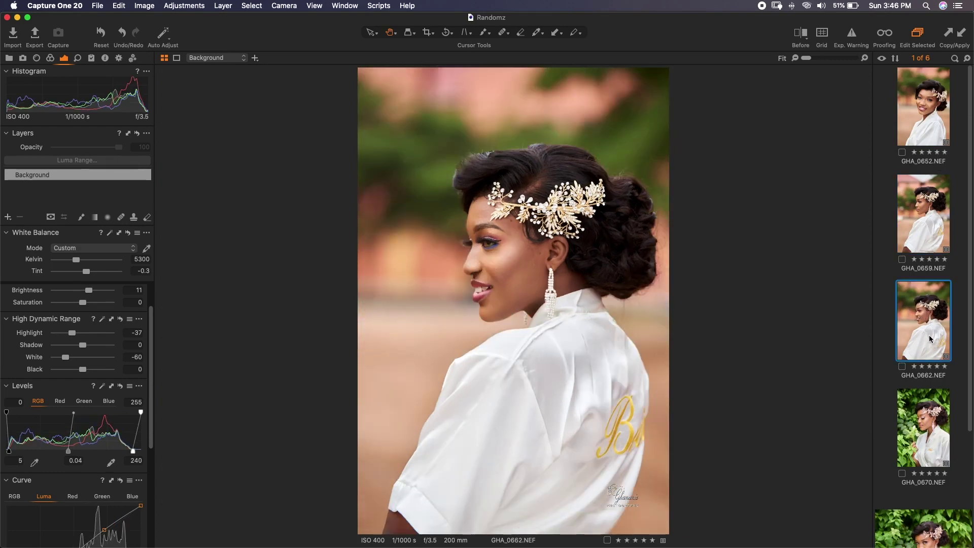
{"action": "left_click", "coordinate": [931, 118]}
{"action": "left_click", "coordinate": [931, 223]}
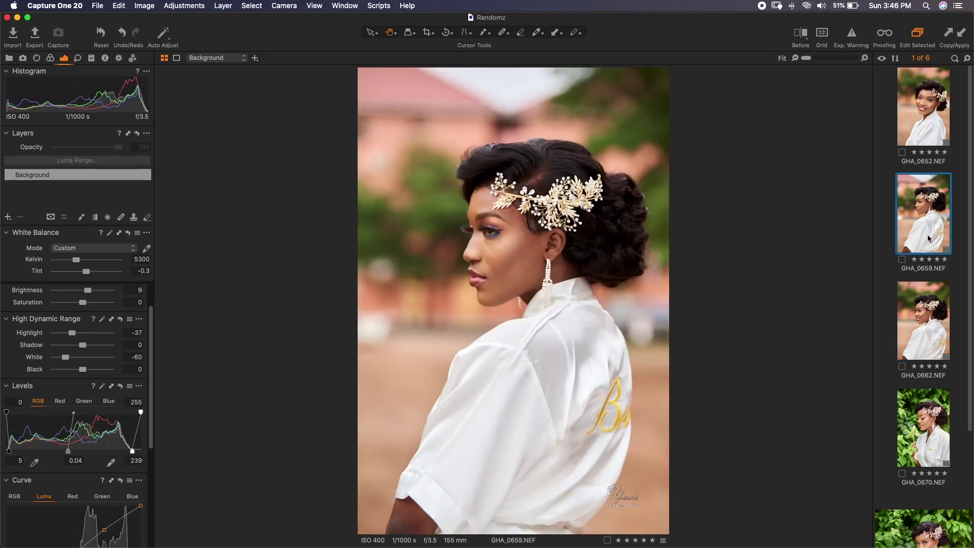
{"action": "left_click", "coordinate": [923, 317]}
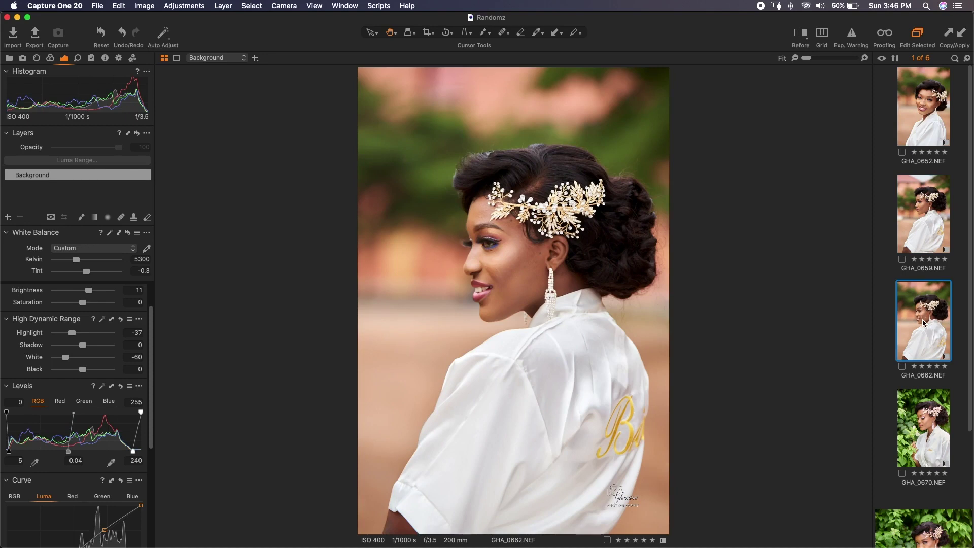
{"action": "key", "text": "Down"}
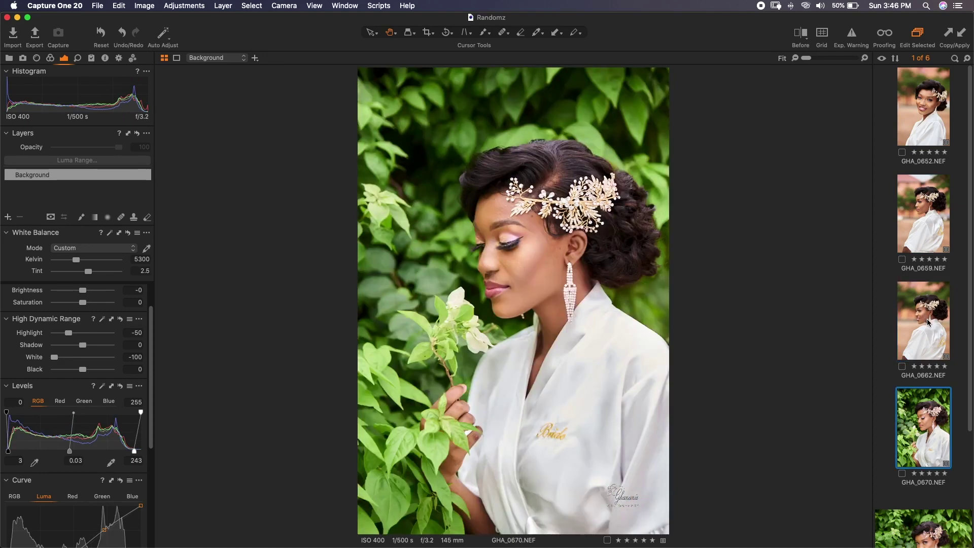
{"action": "key", "text": "Up"}
{"action": "key", "text": "Up"}
{"action": "key", "text": "Up"}
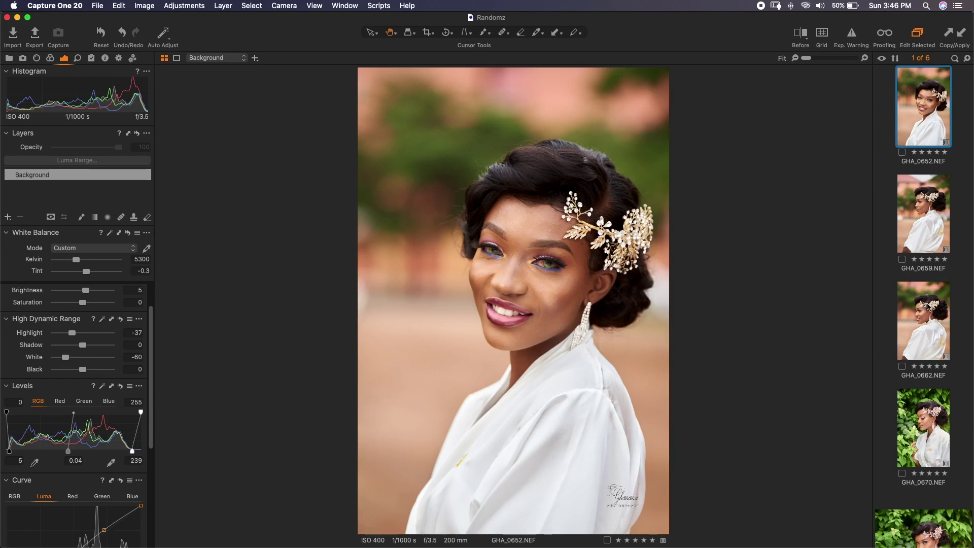
{"action": "left_click", "coordinate": [929, 313]}
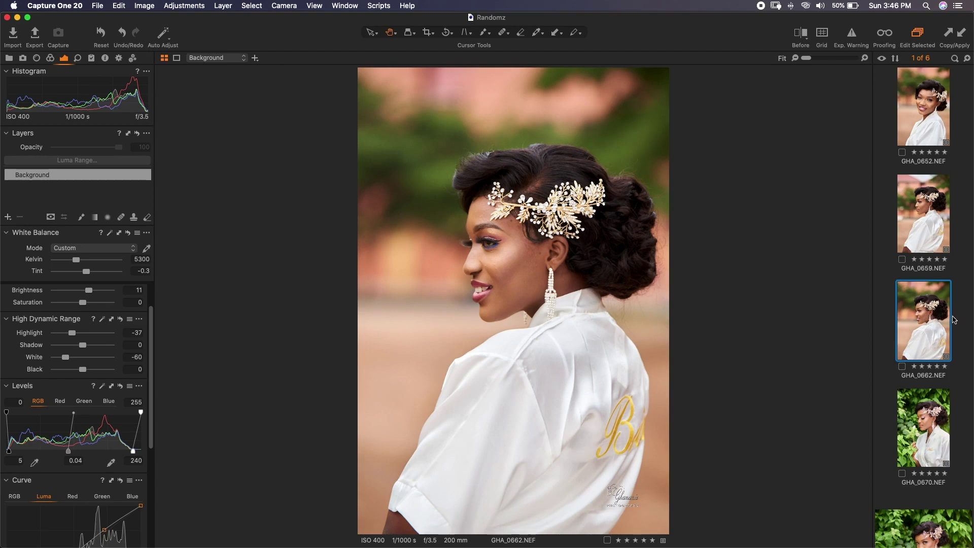
Examine the green-foliage portraits up to GHA_0683.NEF and go back to the first image, GHA_0652.NEF.
{"action": "key", "text": "Down"}
{"action": "key", "text": "Down"}
{"action": "key", "text": "Down"}
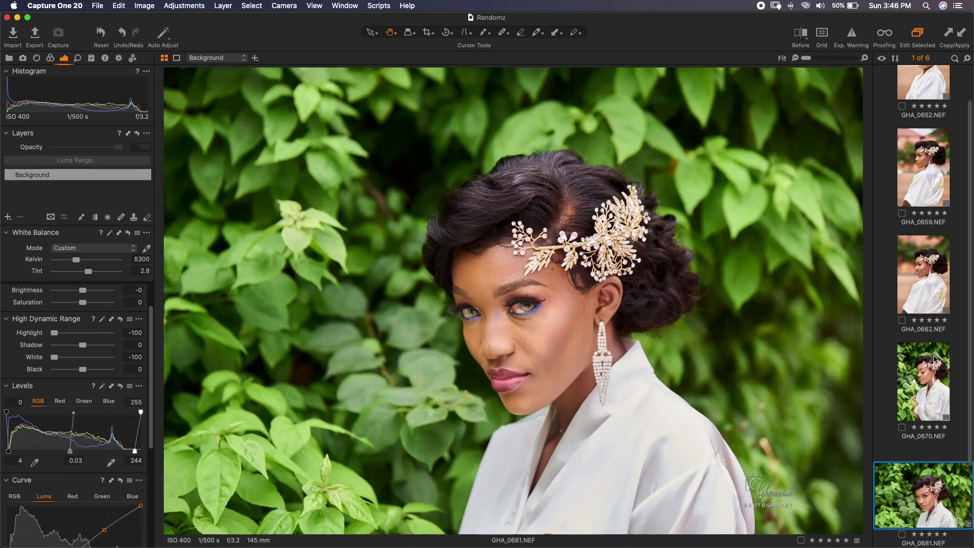
{"action": "key", "text": "Up"}
{"action": "key", "text": "Up"}
{"action": "key", "text": "Up"}
{"action": "key", "text": "Up"}
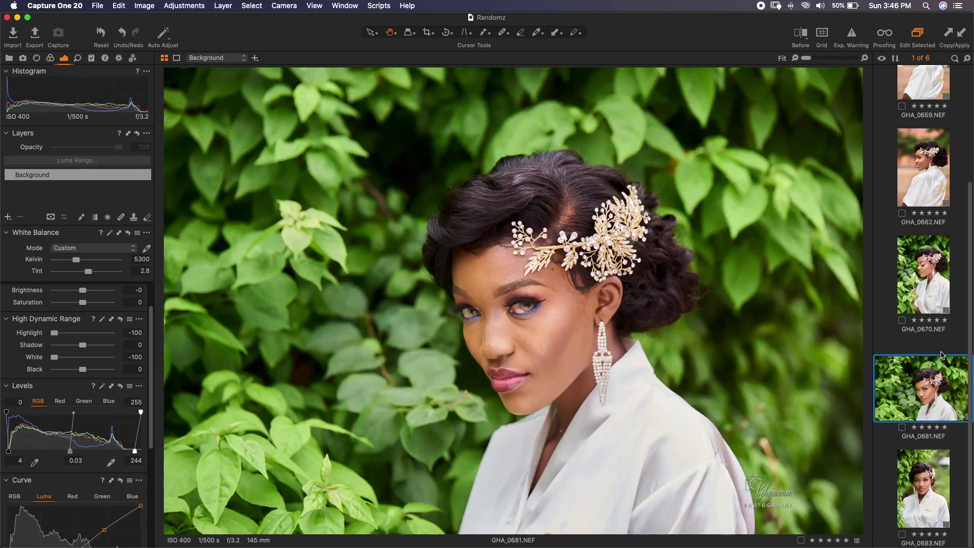
{"action": "key", "text": "Up"}
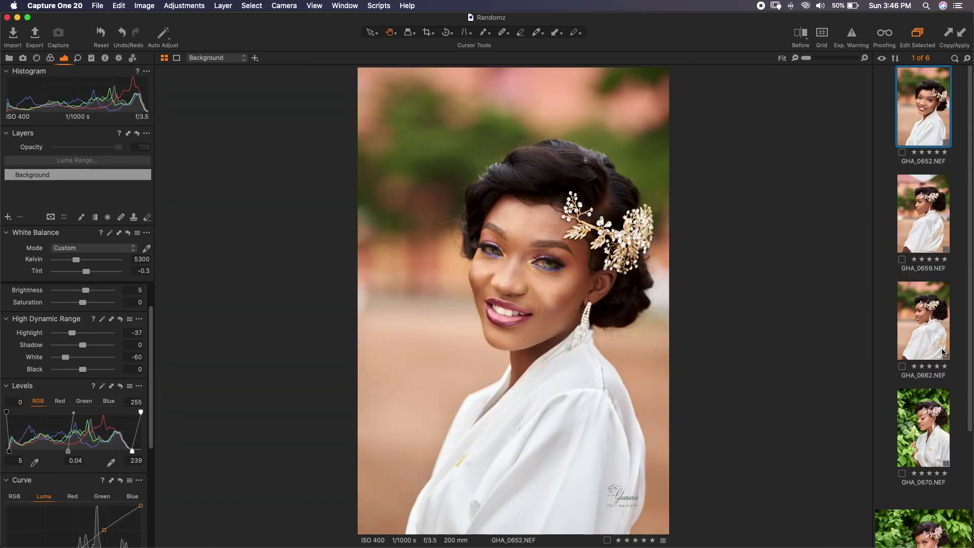
Display GHA_0670.NEF and compare its unedited and edited versions with the split Before/After view.
{"action": "key", "text": "Down"}
{"action": "key", "text": "Down"}
{"action": "key", "text": "Down"}
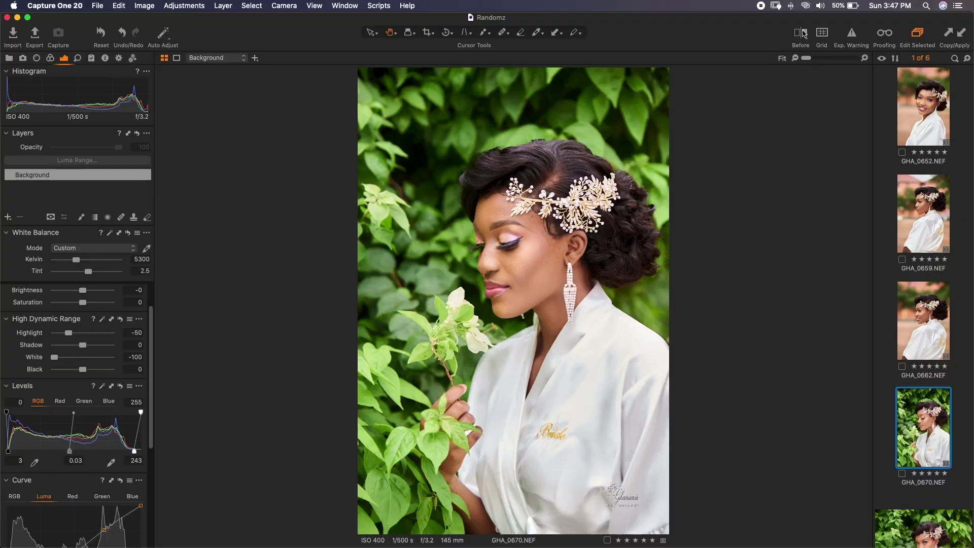
{"action": "left_click", "coordinate": [804, 33]}
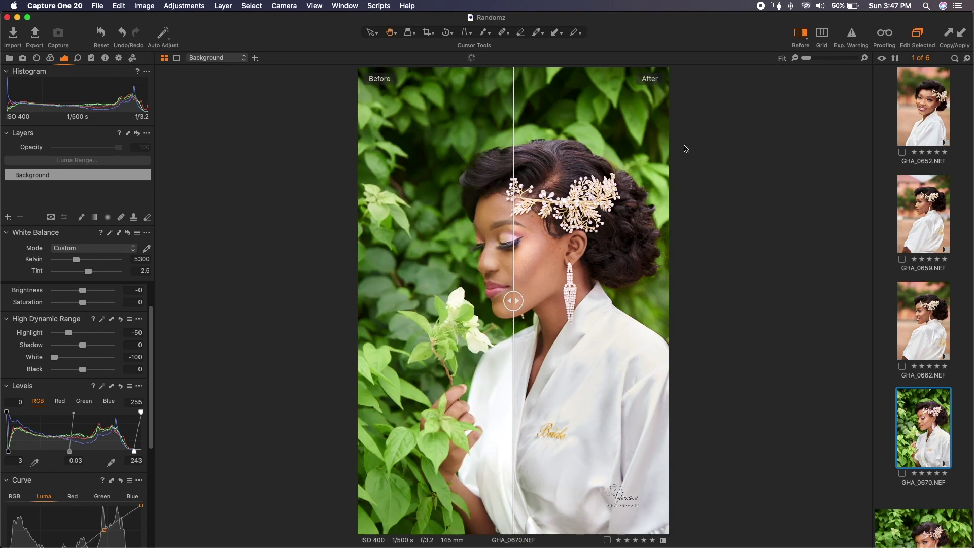
{"action": "left_click_drag", "start_coordinate": [521, 298], "coordinate": [738, 303]}
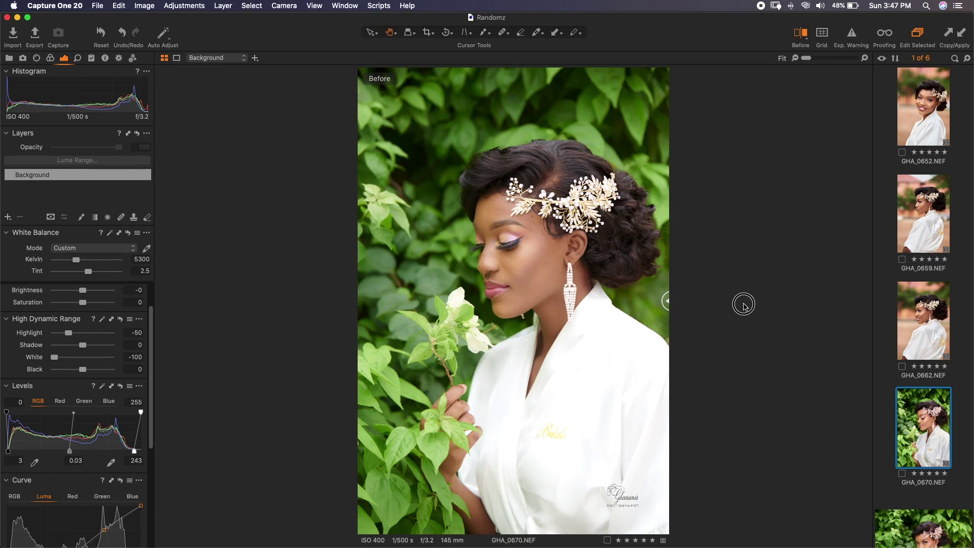
{"action": "left_click_drag", "start_coordinate": [665, 301], "coordinate": [345, 350]}
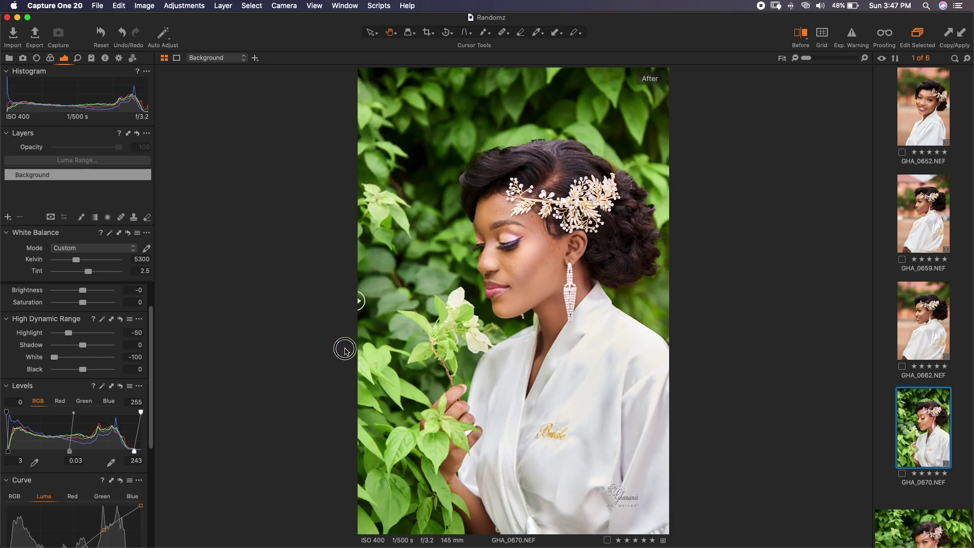
{"action": "left_click_drag", "start_coordinate": [345, 350], "coordinate": [680, 343]}
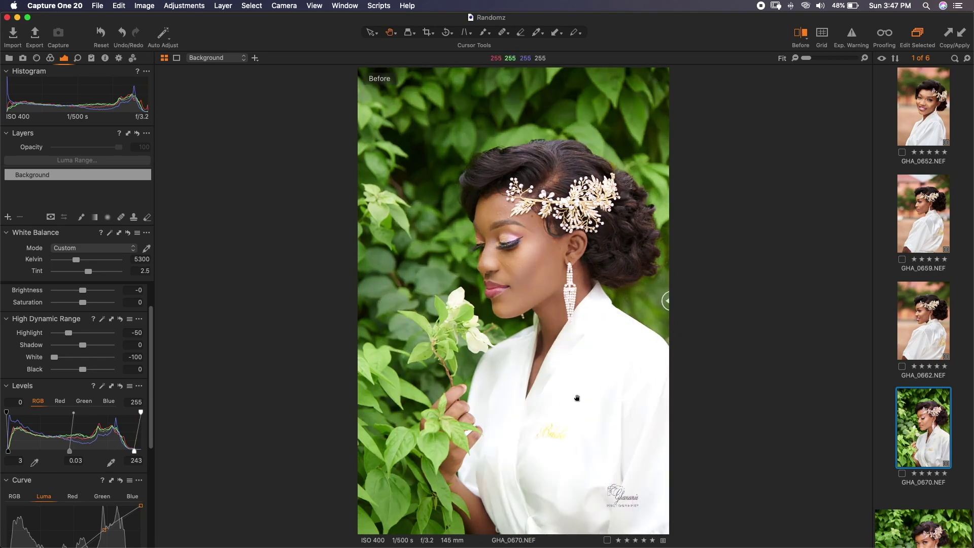
{"action": "left_click_drag", "start_coordinate": [663, 308], "coordinate": [351, 330]}
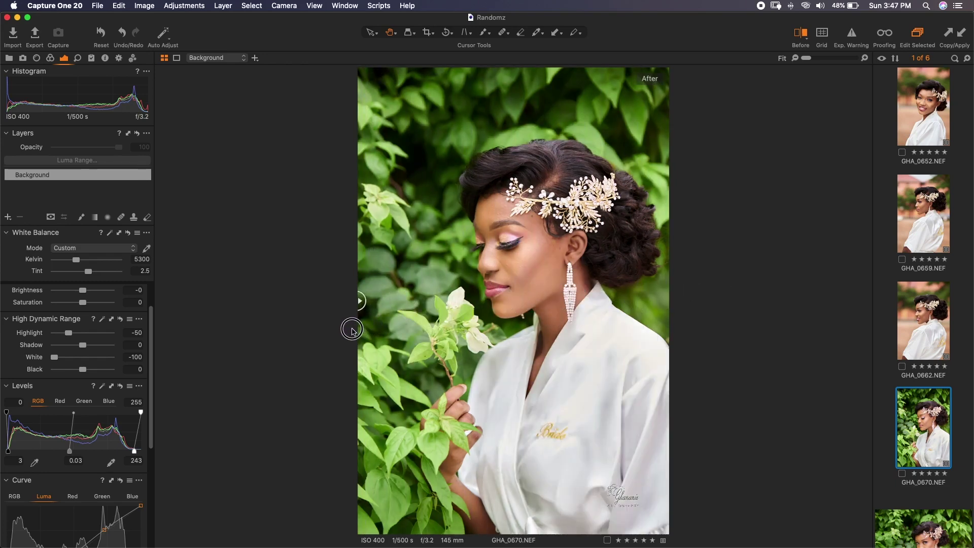
Review the Exposure, High Dynamic Range, Levels and Luma Curve adjustments made to GHA_0670.NEF.
{"action": "left_click_drag", "start_coordinate": [153, 328], "coordinate": [152, 285]}
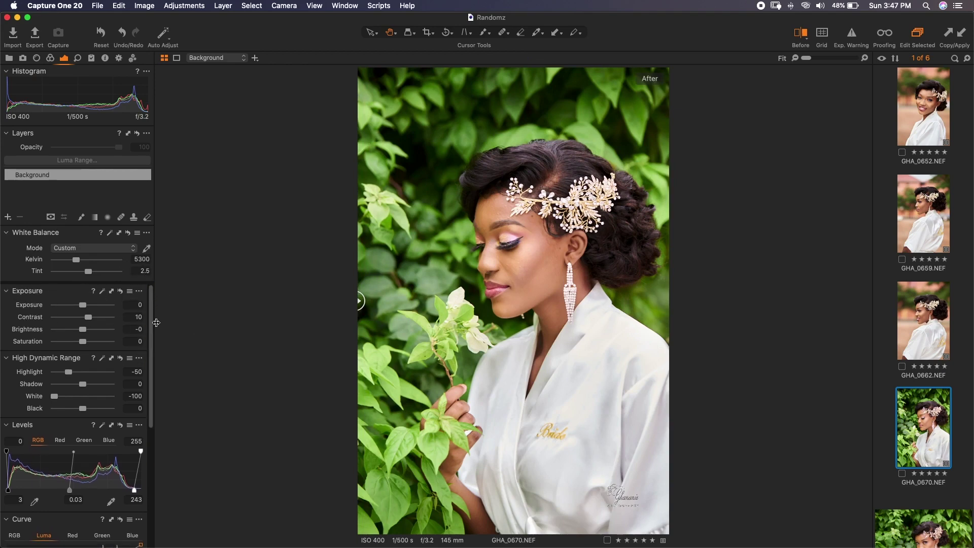
{"action": "left_click_drag", "start_coordinate": [153, 322], "coordinate": [152, 401]}
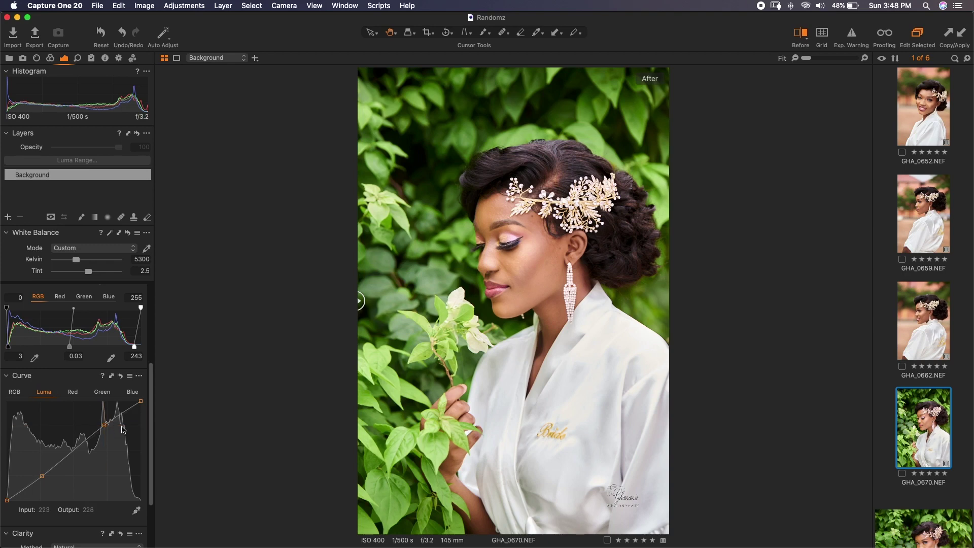
{"action": "left_click_drag", "start_coordinate": [153, 413], "coordinate": [153, 297]}
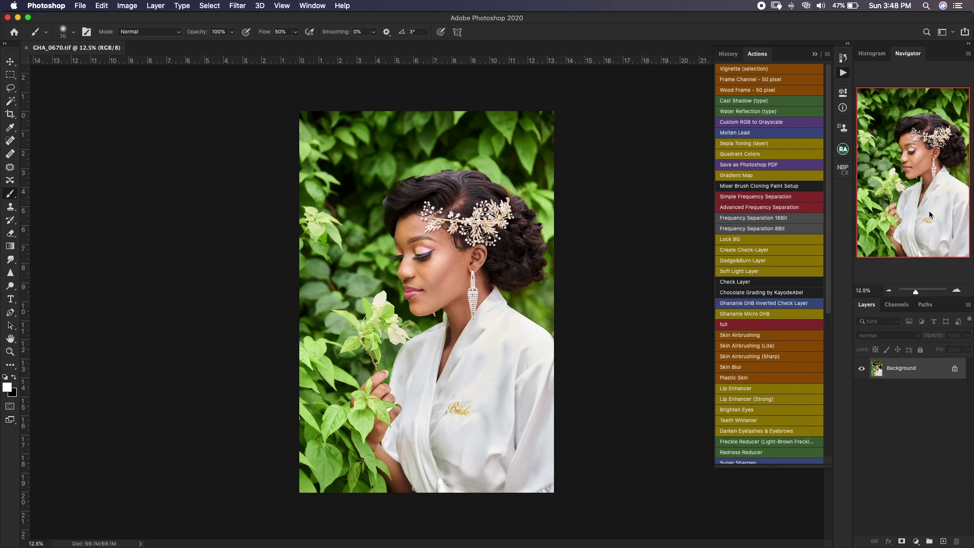
Switch to GHA_0670.tif in Photoshop and magnify it to 50%, framing the bride's face.
{"action": "key", "text": "super+equal"}
{"action": "key", "text": "super+equal"}
{"action": "key", "text": "super+equal"}
{"action": "key", "text": "super+equal"}
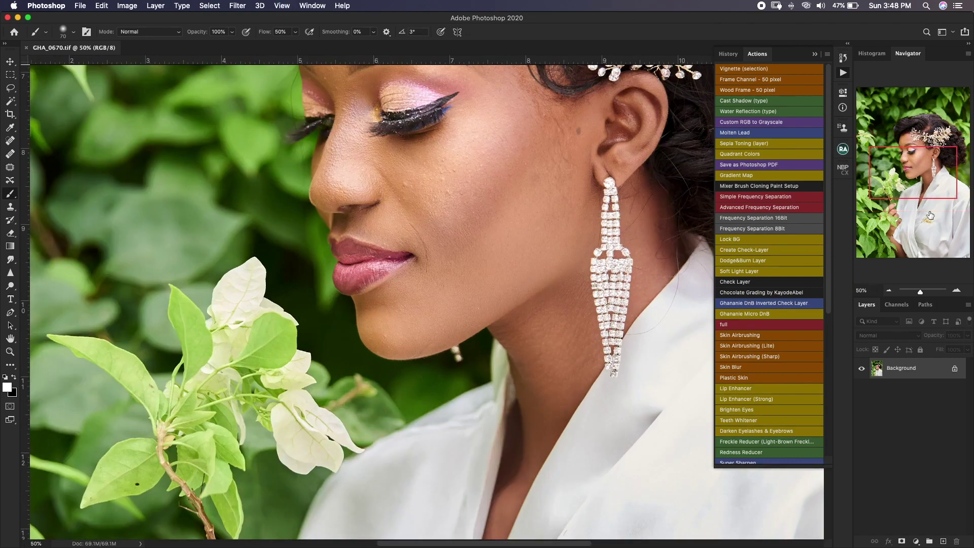
{"action": "left_click_drag", "start_coordinate": [927, 177], "coordinate": [930, 167]}
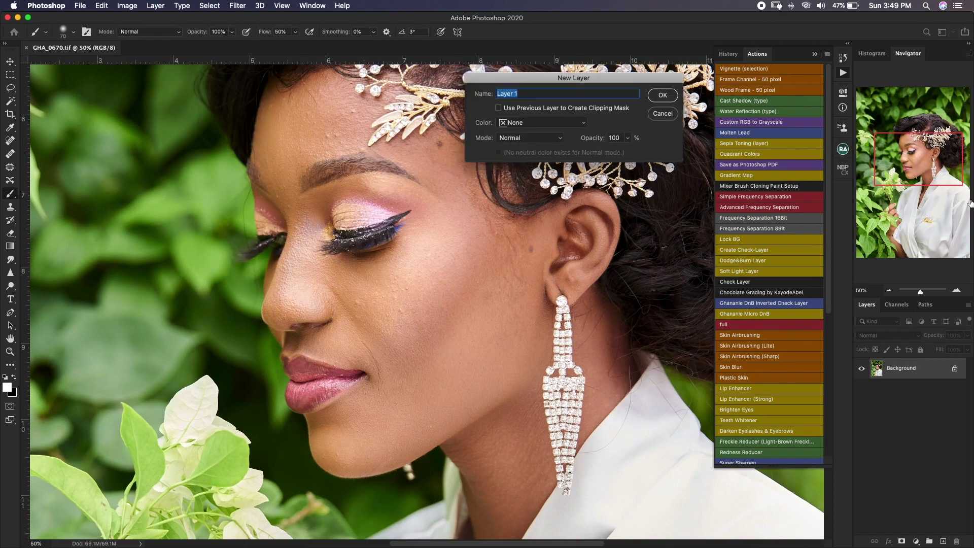
Add a new empty layer above the Background and set the Spot Healing Brush to Proximity Match.
{"action": "key", "text": "Return"}
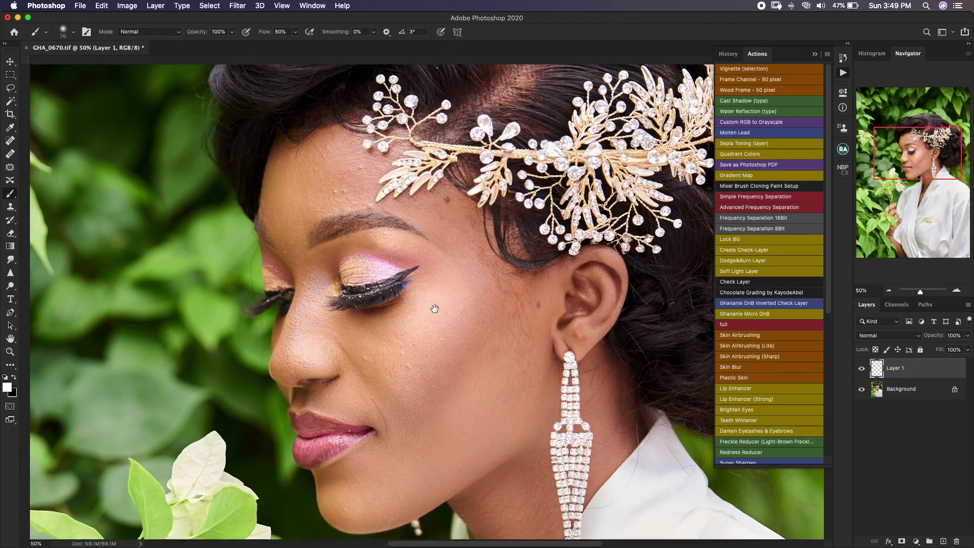
{"action": "scroll", "coordinate": [435, 307], "scroll_direction": "up", "scroll_amount": 2}
{"action": "key", "text": "j"}
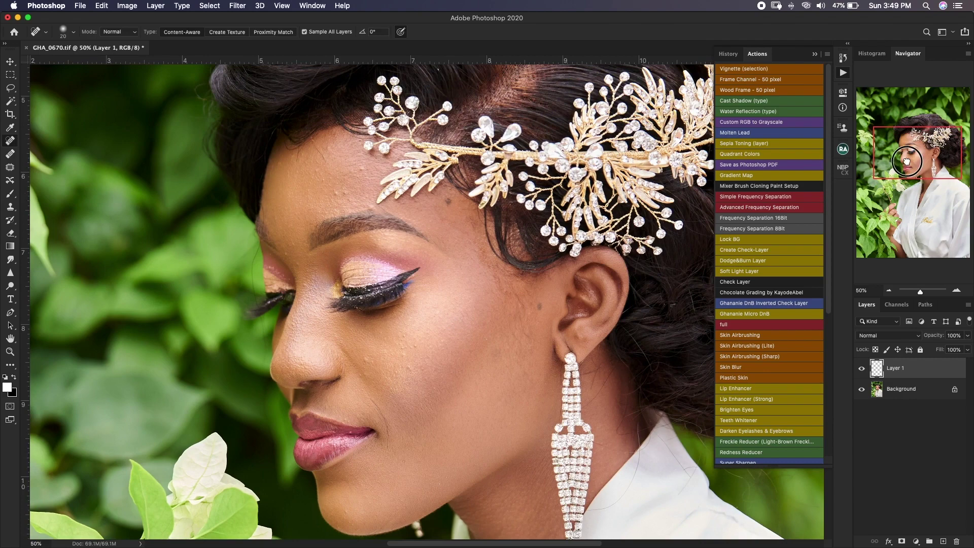
{"action": "scroll", "coordinate": [660, 127], "scroll_direction": "up", "scroll_amount": 3}
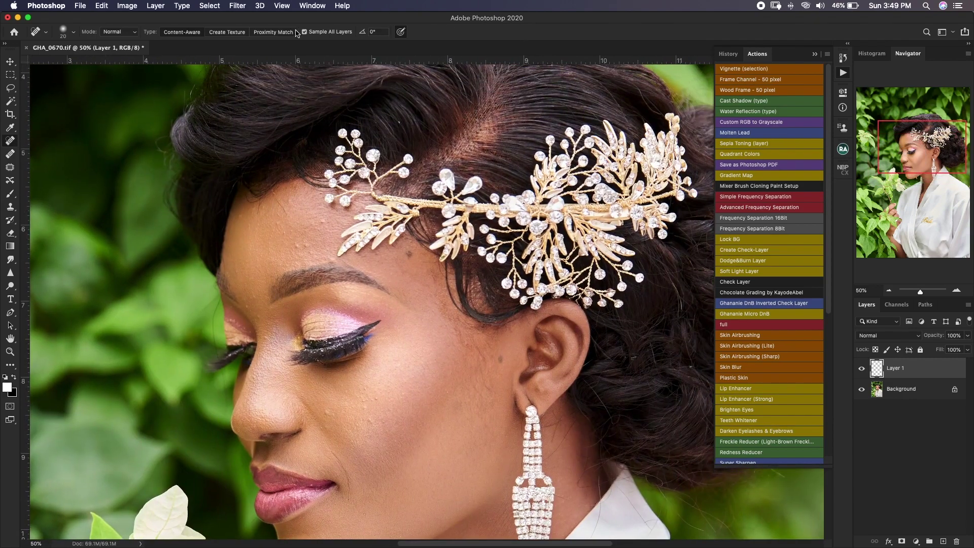
{"action": "left_click", "coordinate": [294, 33]}
{"action": "scroll", "coordinate": [414, 271], "scroll_direction": "up", "scroll_amount": 1}
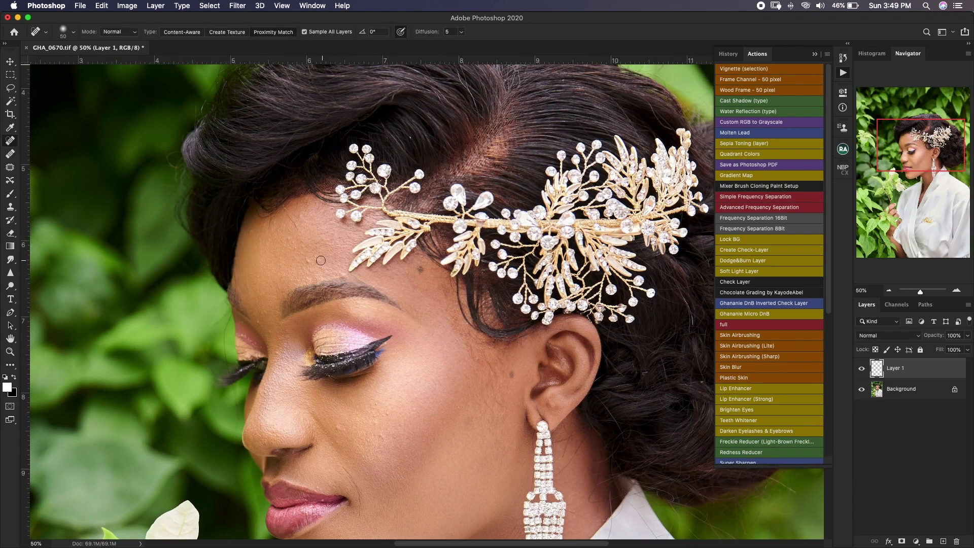
Heal the small blemishes across the bride's forehead and around her eyebrow on the new layer, using brush size 60.
{"action": "key", "text": "bracketright"}
{"action": "left_click", "coordinate": [288, 241]}
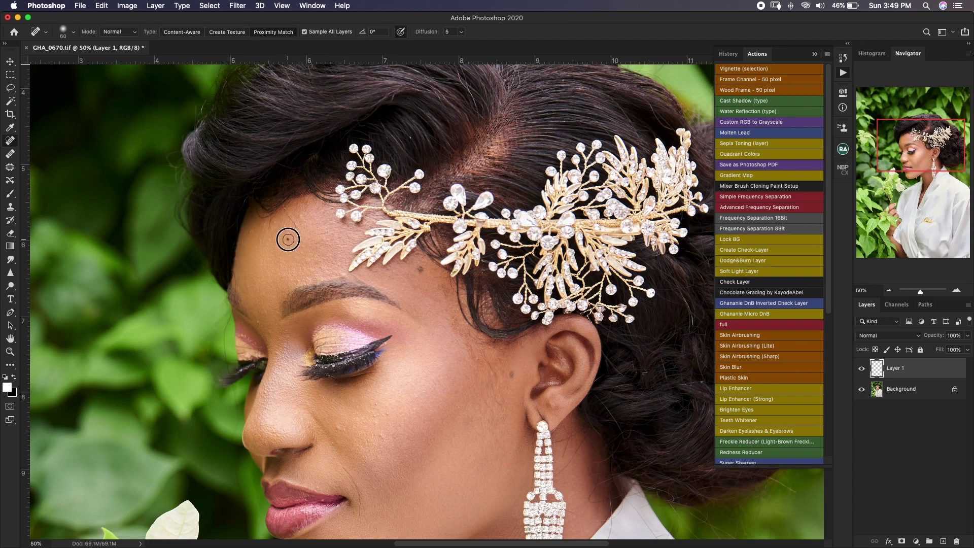
{"action": "left_click", "coordinate": [252, 232]}
{"action": "left_click", "coordinate": [297, 227]}
{"action": "left_click", "coordinate": [301, 217]}
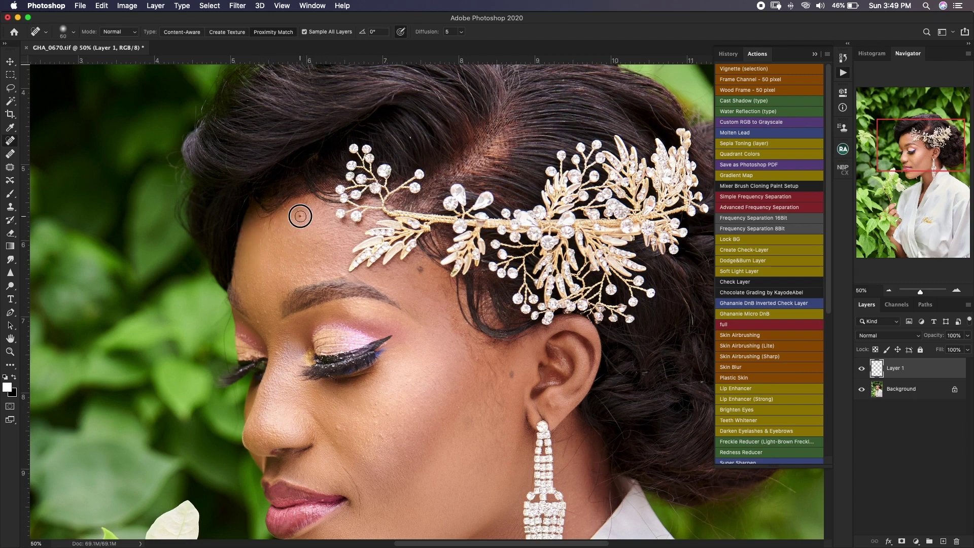
{"action": "left_click", "coordinate": [260, 240]}
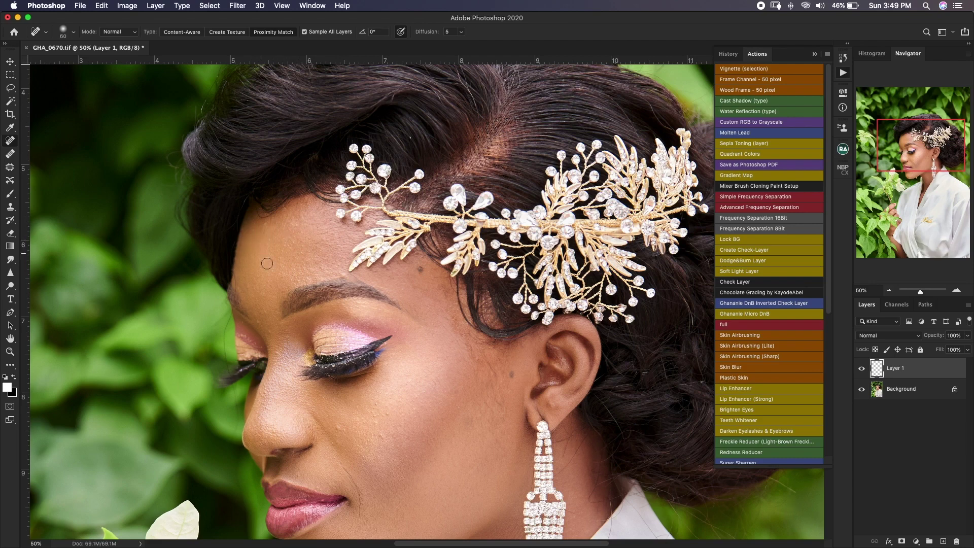
{"action": "left_click", "coordinate": [272, 317]}
{"action": "left_click", "coordinate": [321, 268]}
Heal the remaining spot on the bride's cheek with the Spot Healing Brush.
{"action": "scroll", "coordinate": [379, 265], "scroll_direction": "down", "scroll_amount": 4}
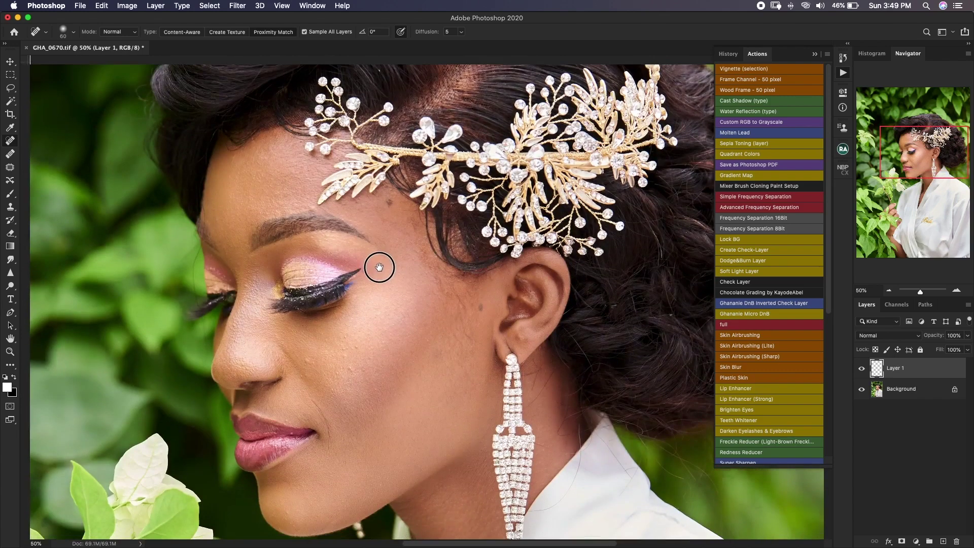
{"action": "left_click", "coordinate": [440, 335]}
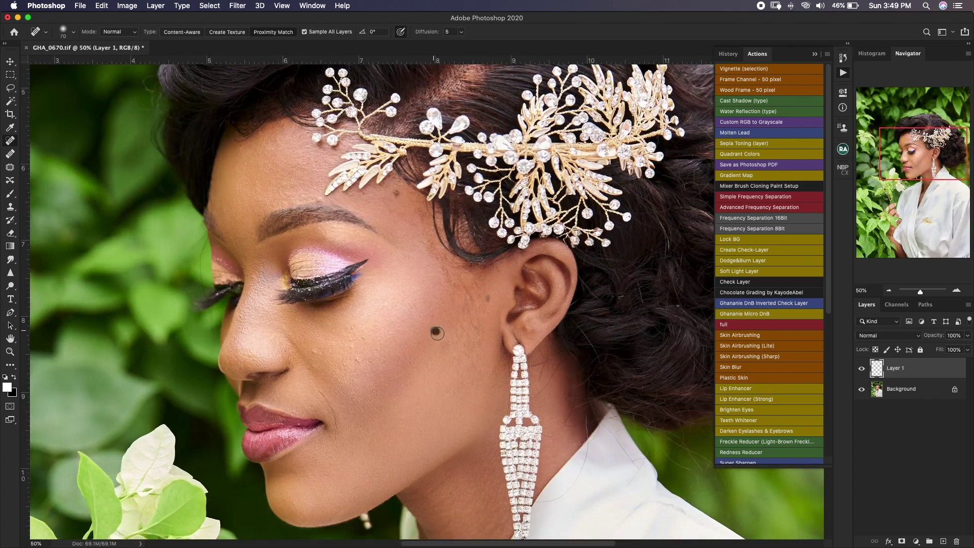
{"action": "key", "text": "bracketleft"}
{"action": "scroll", "coordinate": [361, 336], "scroll_direction": "right", "scroll_amount": 5}
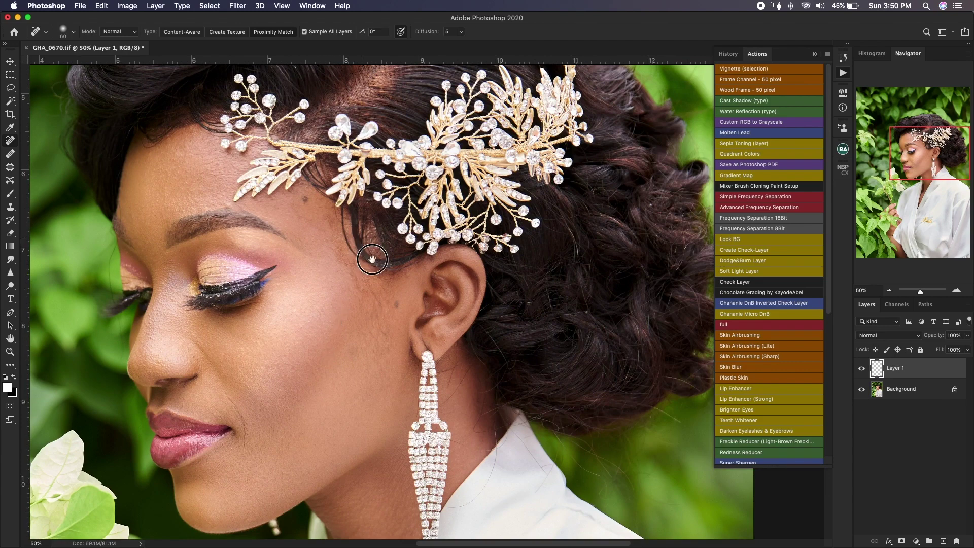
Save the healed TIFF with its layers, using no image compression and RLE layer compression.
{"action": "scroll", "coordinate": [350, 296], "scroll_direction": "up", "scroll_amount": 3}
{"action": "key", "text": "super+minus"}
{"action": "key", "text": "super+minus"}
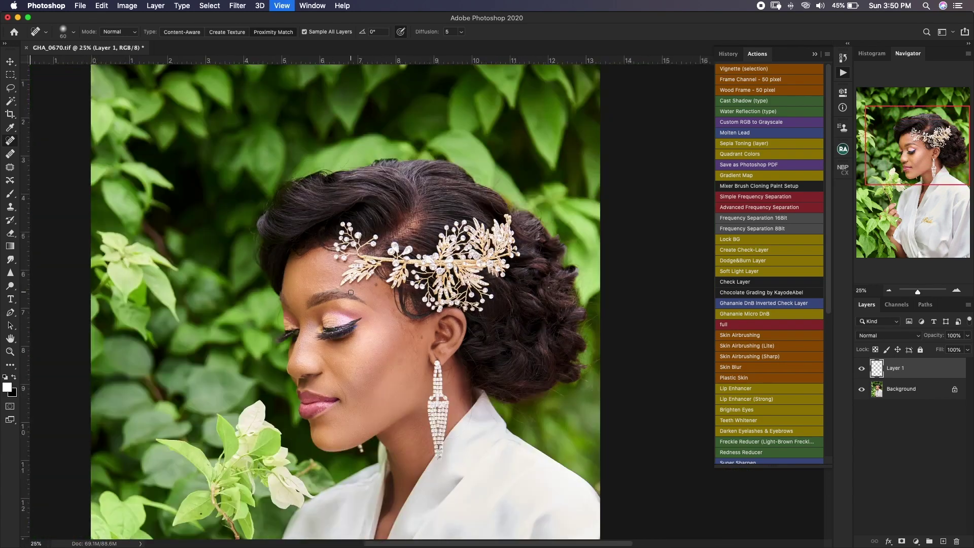
{"action": "key", "text": "super+s"}
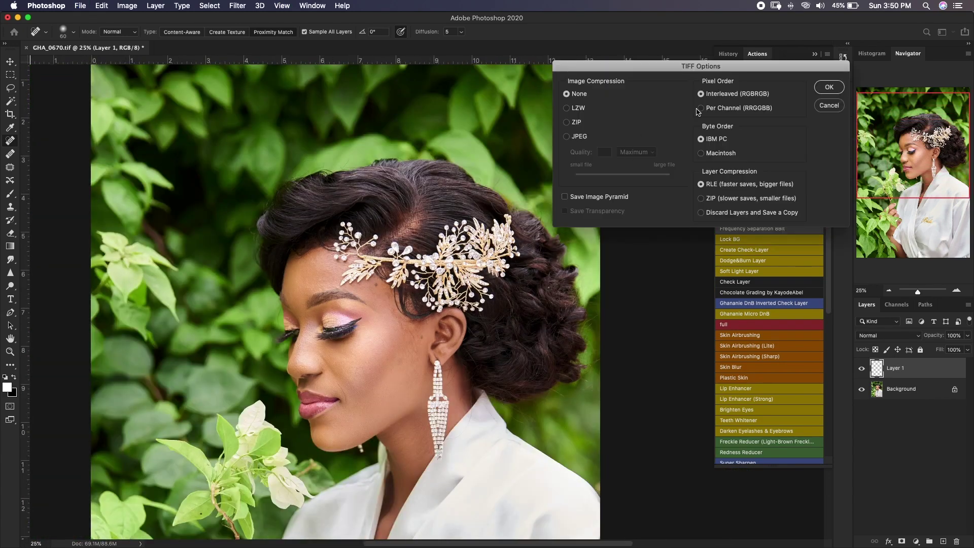
{"action": "left_click", "coordinate": [829, 88]}
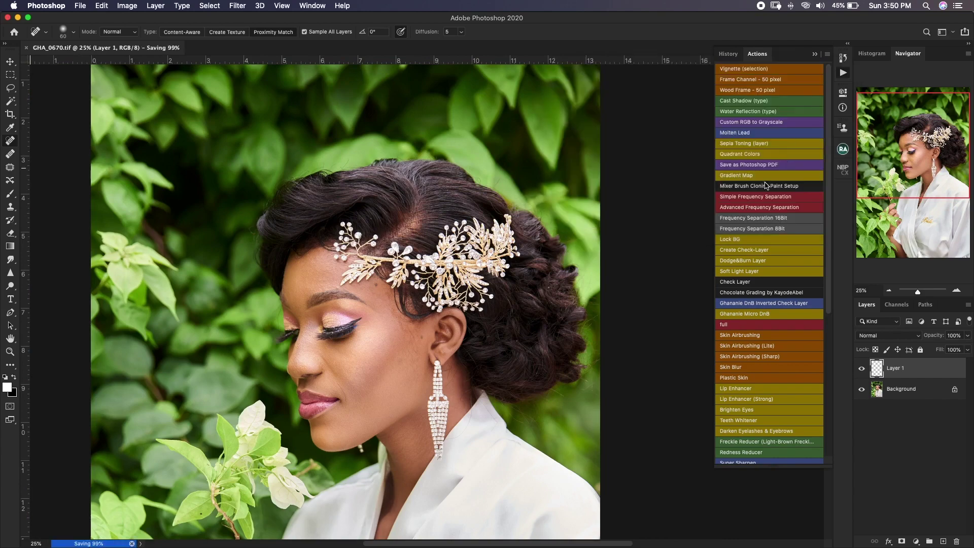
Run the Beauty Retouch frequency separation via Gaussian Blur with a radius of 10 pixels.
{"action": "left_click", "coordinate": [844, 150]}
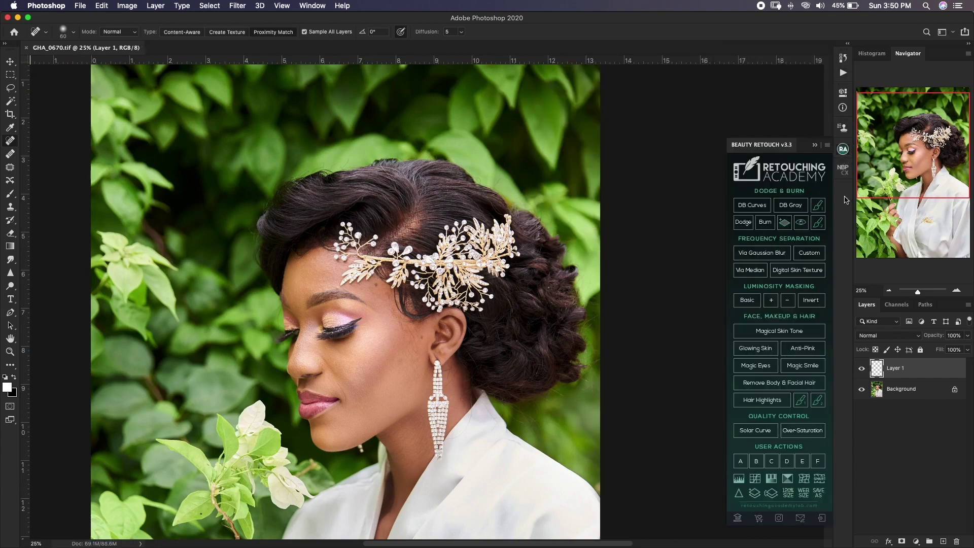
{"action": "left_click", "coordinate": [761, 255]}
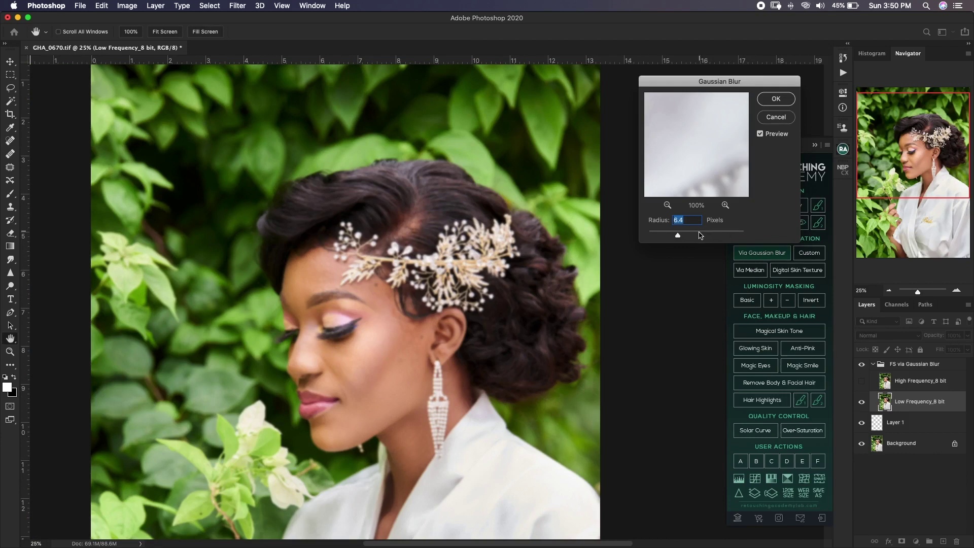
{"action": "type", "text": "10"}
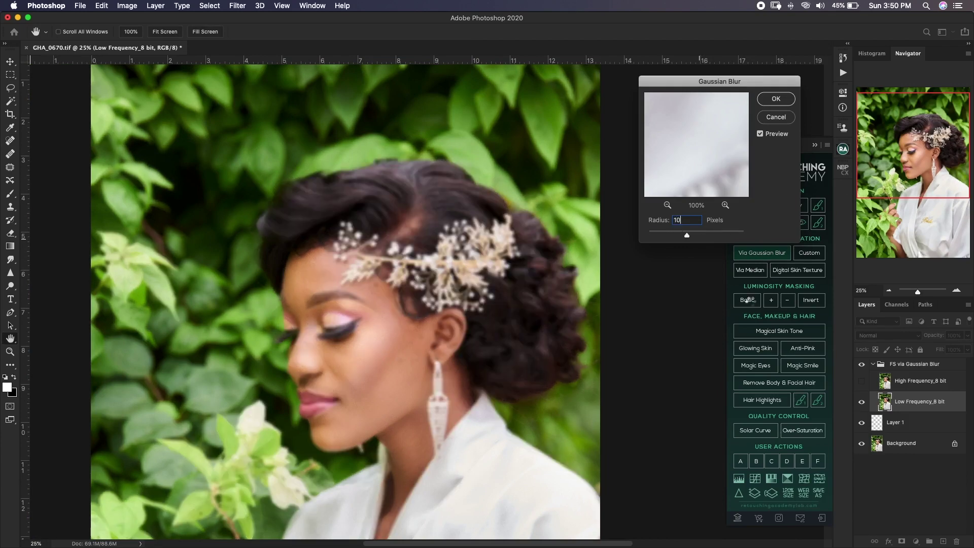
{"action": "key", "text": "Return"}
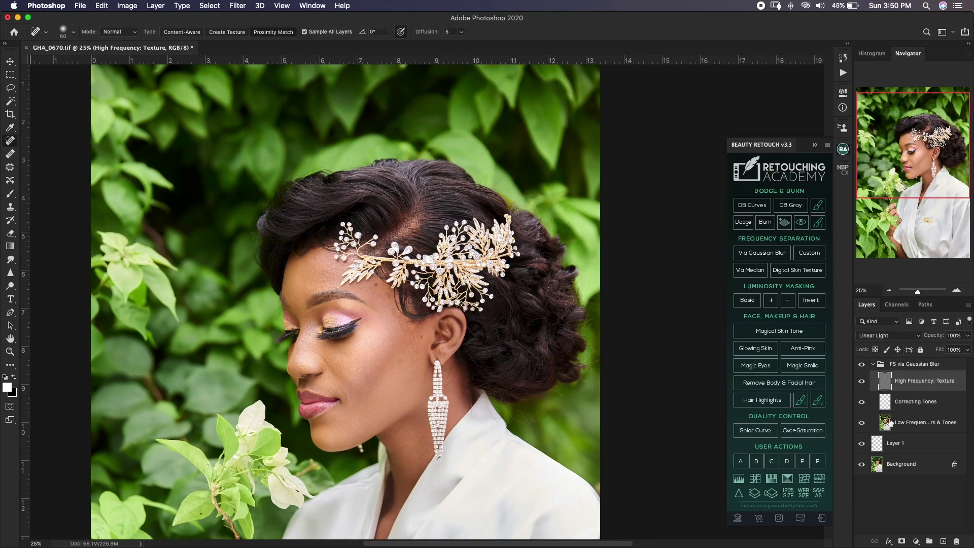
Make the Low Frequency colors and tones layer active and save the document.
{"action": "left_click", "coordinate": [888, 427]}
{"action": "left_click_drag", "start_coordinate": [907, 170], "coordinate": [890, 197]}
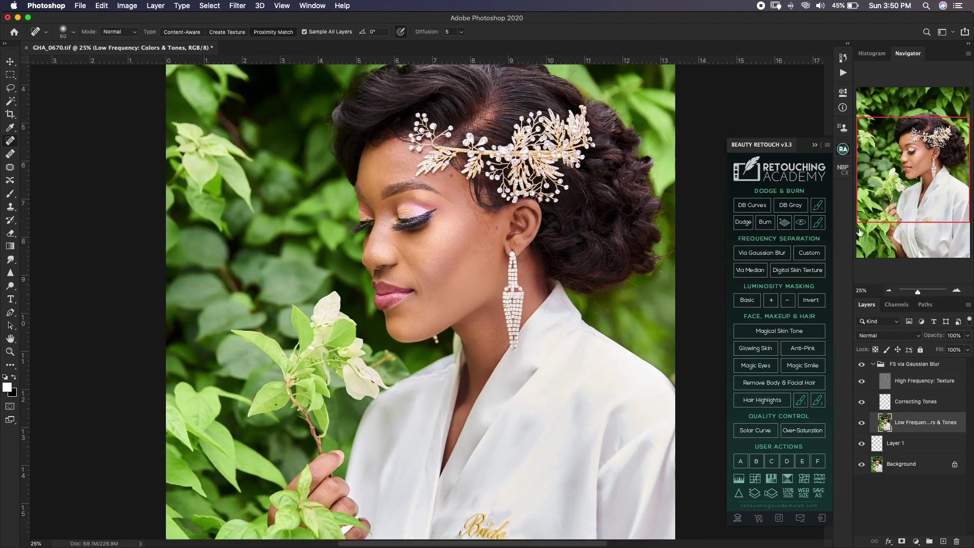
{"action": "key", "text": "super+s"}
{"action": "left_click_drag", "start_coordinate": [721, 256], "coordinate": [712, 257]}
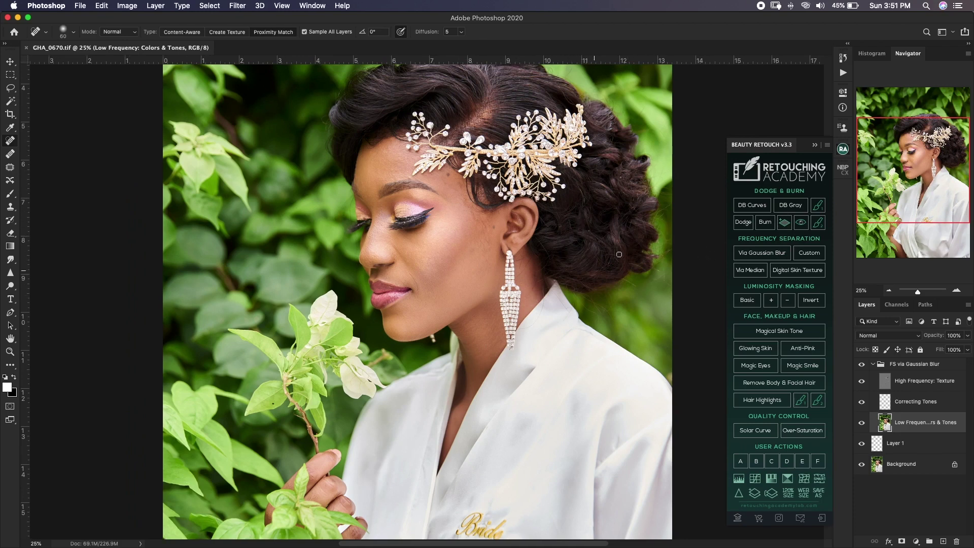
Activate the Mixer Brush with Wet, Load and Mix at 30% and Flow at 25% for the low frequency layer.
{"action": "key", "text": "b"}
{"action": "scroll", "coordinate": [446, 299], "scroll_direction": "up", "scroll_amount": 5}
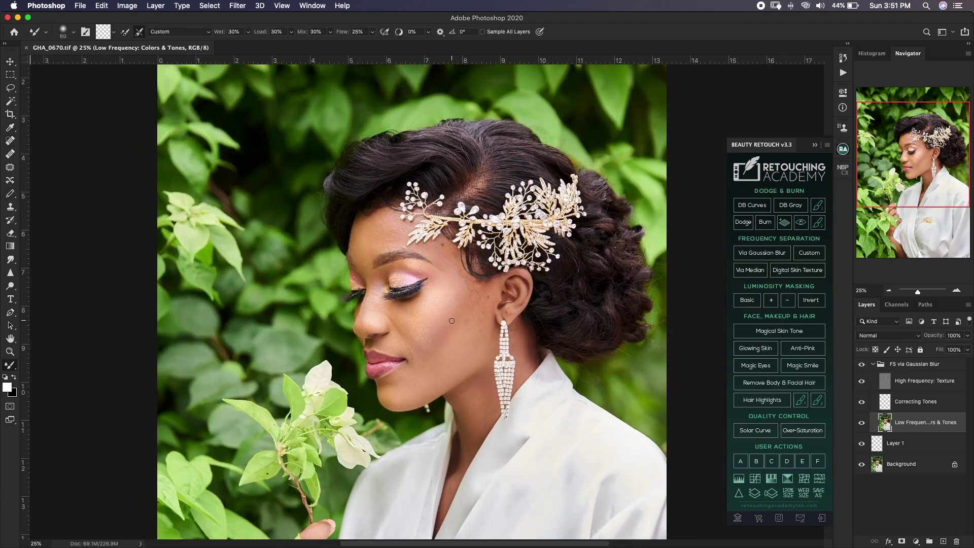
{"action": "key", "text": "shift+b"}
{"action": "scroll", "coordinate": [509, 160], "scroll_direction": "left", "scroll_amount": 2}
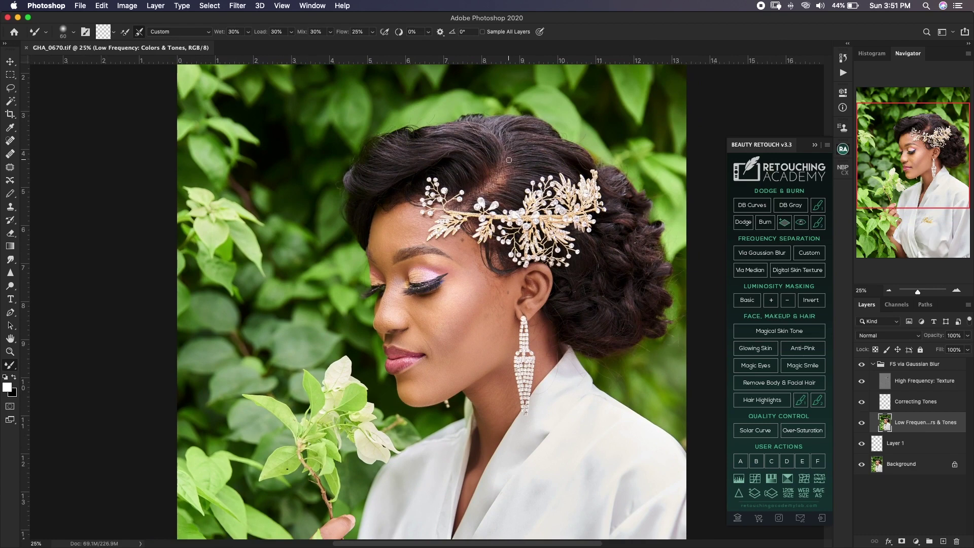
{"action": "left_click_drag", "start_coordinate": [900, 177], "coordinate": [901, 178]}
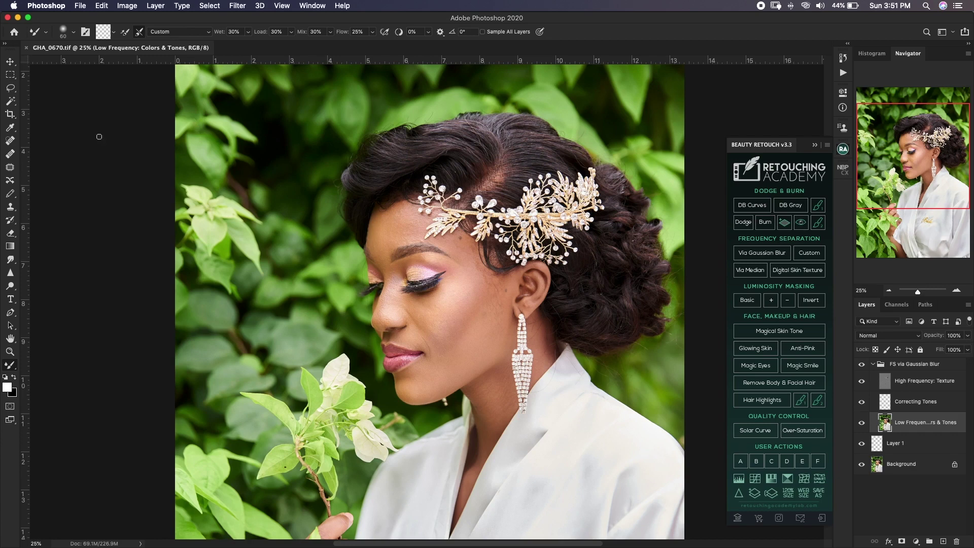
{"action": "left_click_drag", "start_coordinate": [930, 164], "coordinate": [884, 178]}
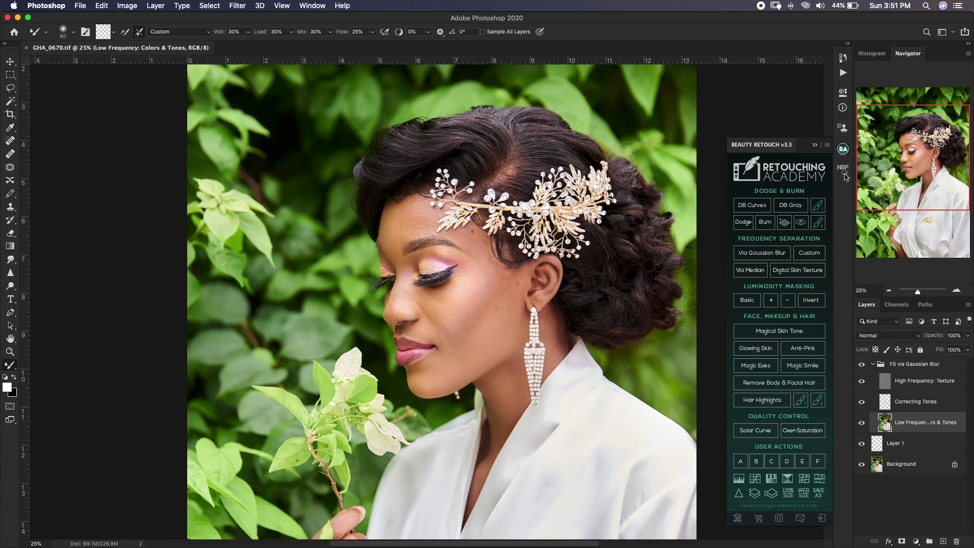
{"action": "left_click_drag", "start_coordinate": [524, 273], "coordinate": [502, 281]}
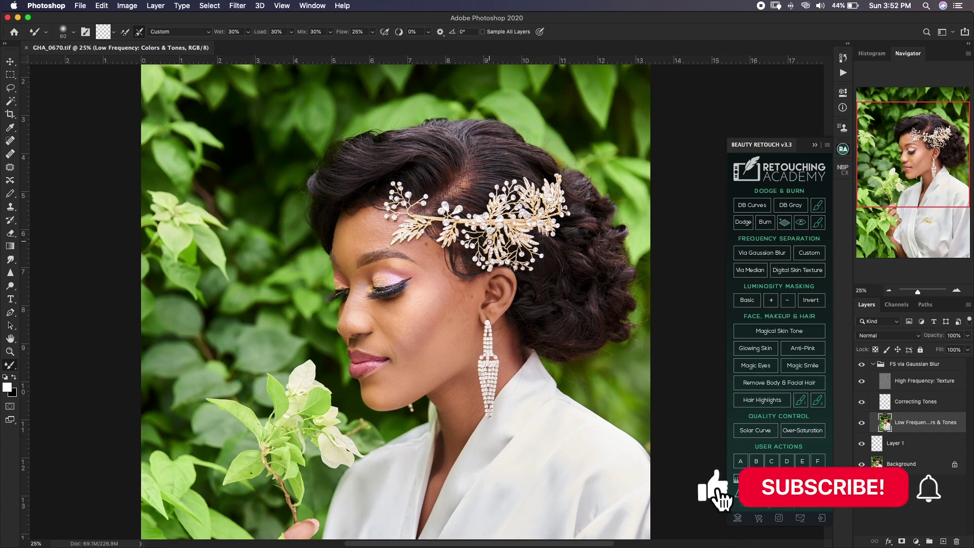
{"action": "left_click_drag", "start_coordinate": [474, 264], "coordinate": [472, 265]}
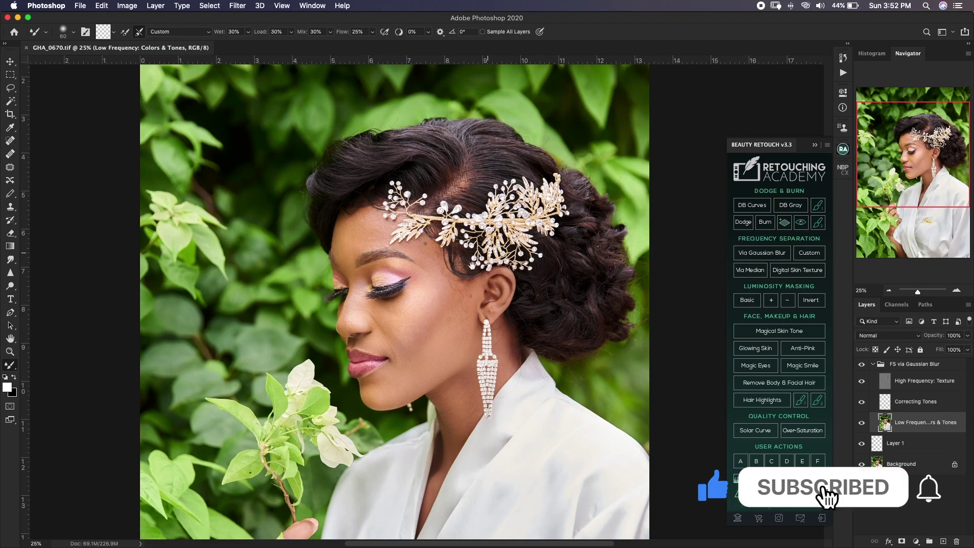
Enlarge the Mixer Brush to size 200.
{"action": "scroll", "coordinate": [473, 265], "scroll_direction": "left", "scroll_amount": 3}
{"action": "scroll", "coordinate": [473, 265], "scroll_direction": "down", "scroll_amount": 2}
{"action": "key", "text": "bracketright"}
{"action": "scroll", "coordinate": [474, 289], "scroll_direction": "down", "scroll_amount": 2}
{"action": "scroll", "coordinate": [474, 290], "scroll_direction": "left", "scroll_amount": 1}
{"action": "key", "text": "bracketright"}
{"action": "key", "text": "bracketright"}
{"action": "key", "text": "bracketright"}
{"action": "key", "text": "bracketright"}
{"action": "key", "text": "bracketright"}
{"action": "key", "text": "bracketright"}
{"action": "key", "text": "bracketright"}
{"action": "key", "text": "super+minus"}
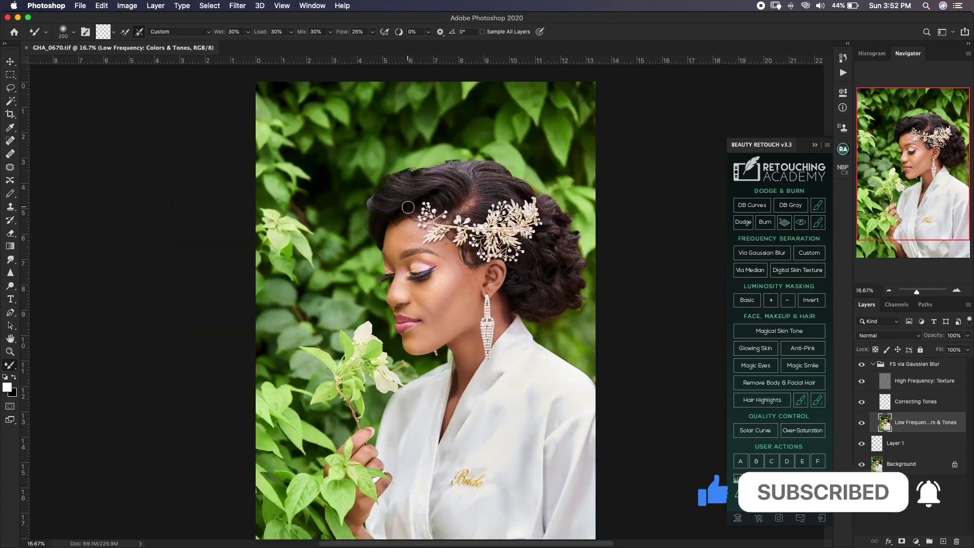
{"action": "key", "text": "super+minus"}
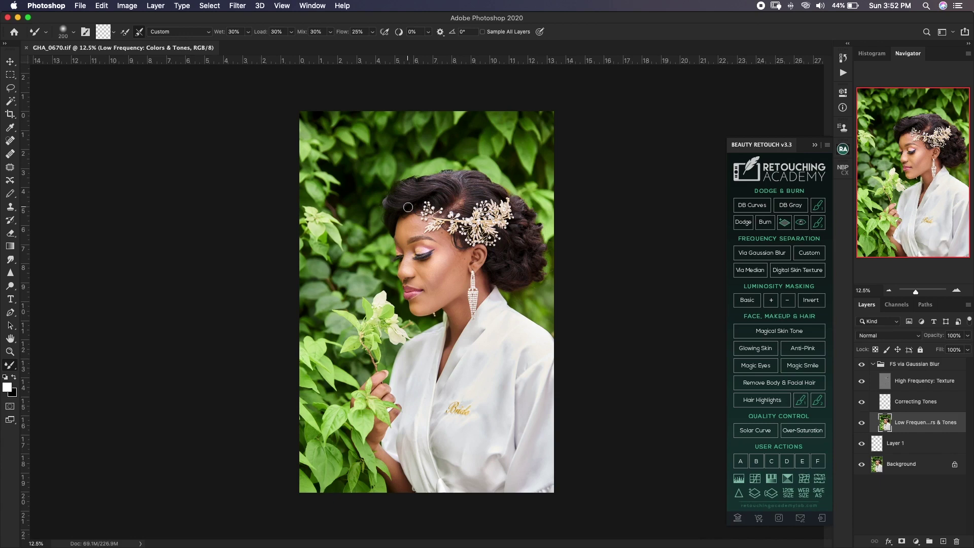
{"action": "key", "text": "super+plus"}
{"action": "key", "text": "super+plus"}
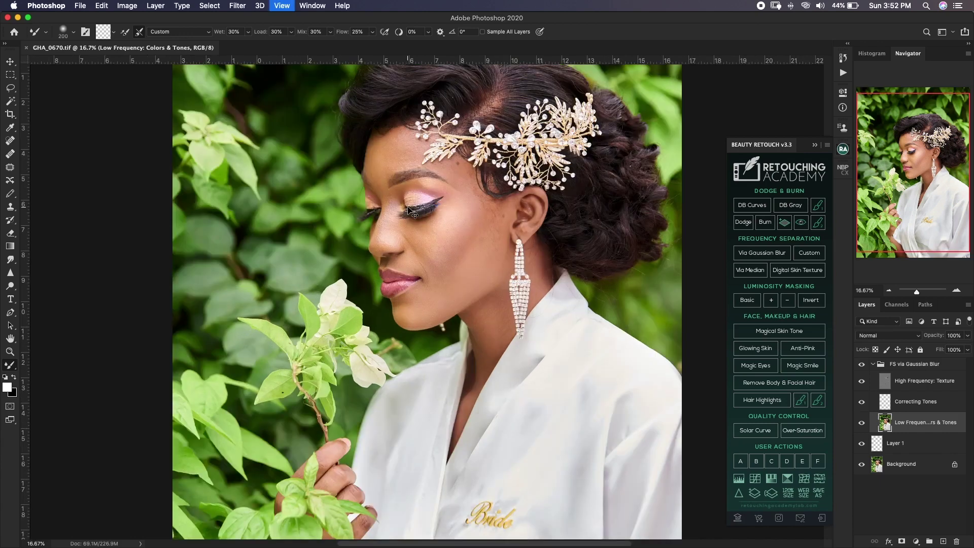
{"action": "key", "text": "super+minus"}
{"action": "key", "text": "super+plus"}
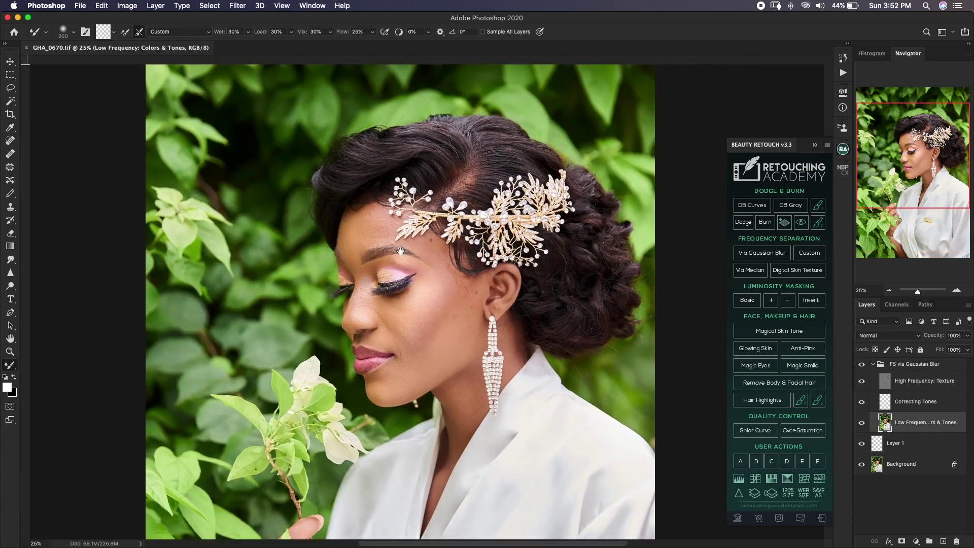
{"action": "key", "text": "super+minus"}
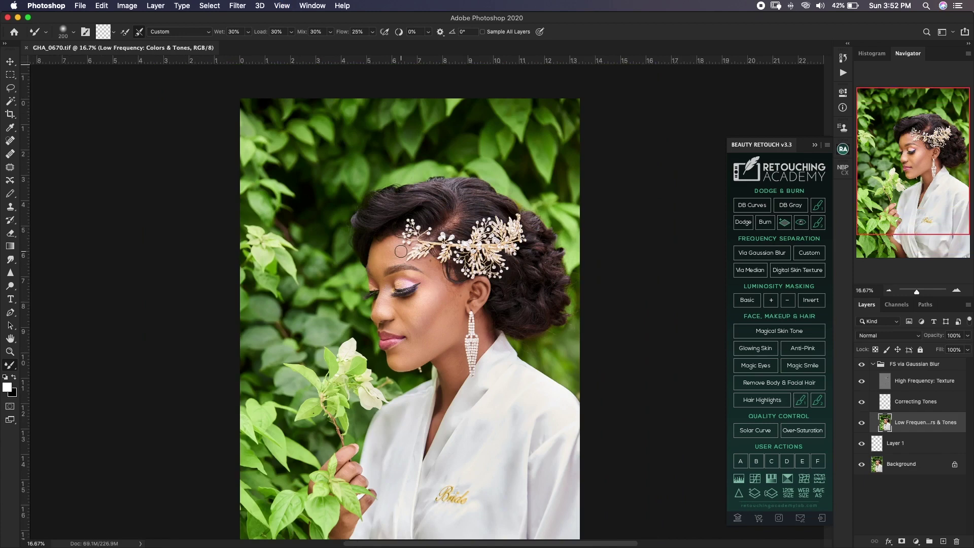
{"action": "key", "text": "super+plus"}
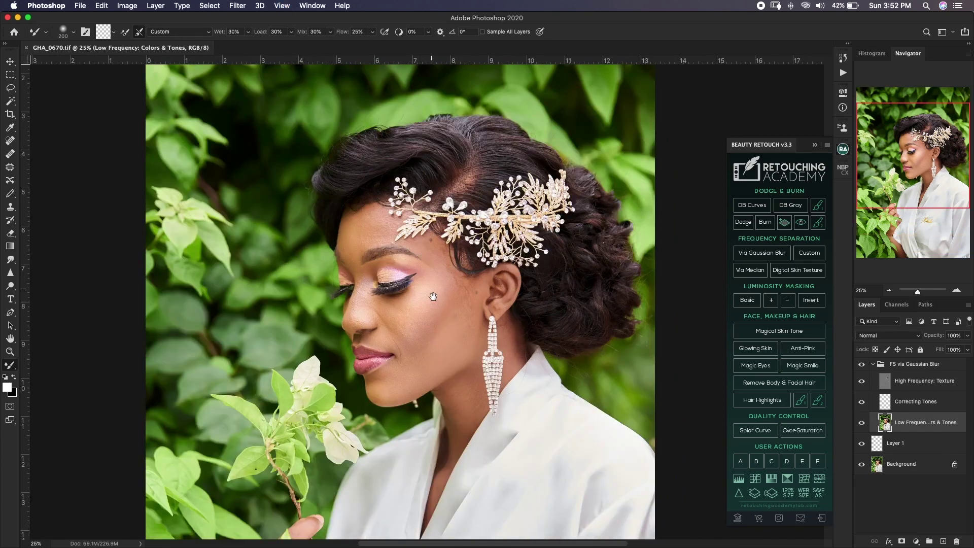
{"action": "scroll", "coordinate": [463, 265], "scroll_direction": "down", "scroll_amount": 2}
{"action": "scroll", "coordinate": [464, 265], "scroll_direction": "left", "scroll_amount": 2}
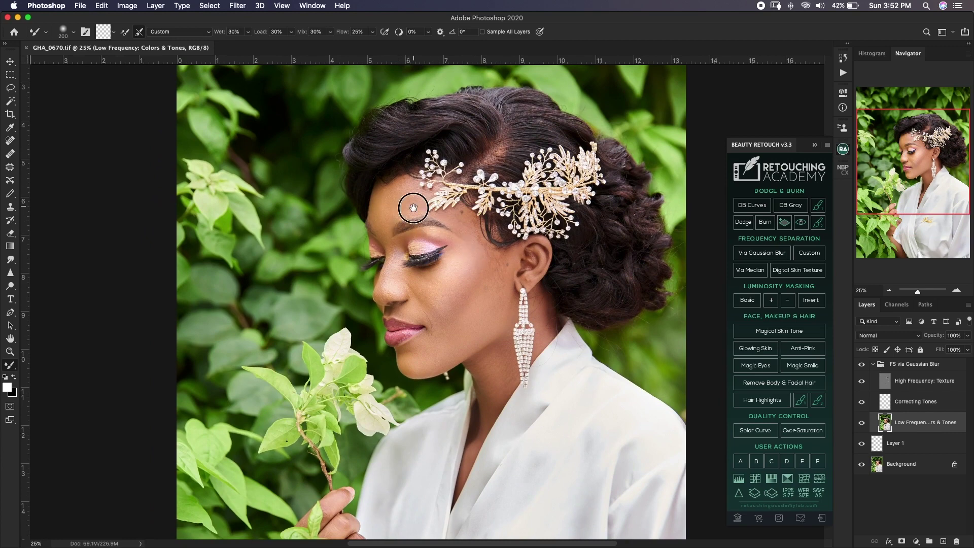
Reduce the Mixer Brush to size 150 and start blending the skin tones on the bride's forehead.
{"action": "scroll", "coordinate": [413, 206], "scroll_direction": "up", "scroll_amount": 2}
{"action": "scroll", "coordinate": [413, 207], "scroll_direction": "right", "scroll_amount": 1}
{"action": "key", "text": "bracketleft"}
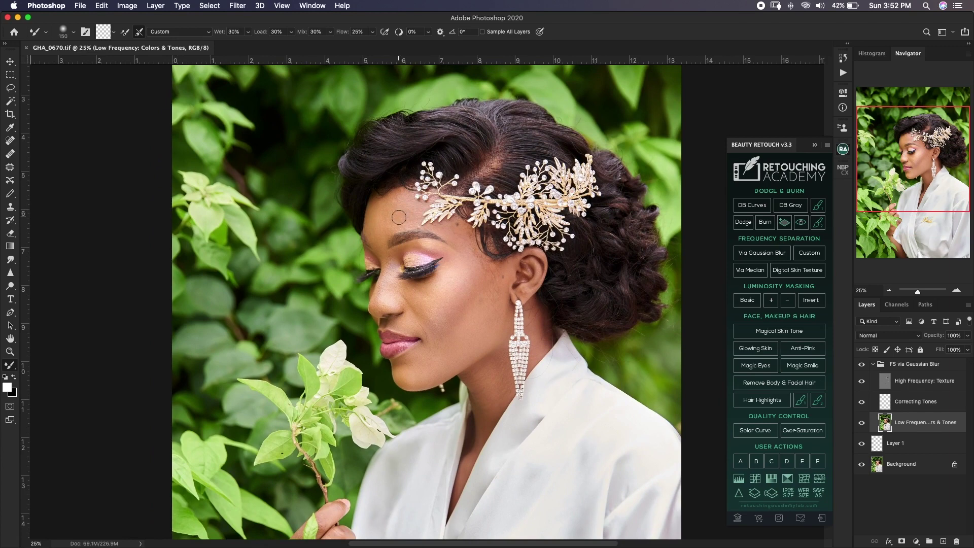
{"action": "left_click_drag", "start_coordinate": [406, 210], "coordinate": [404, 231]}
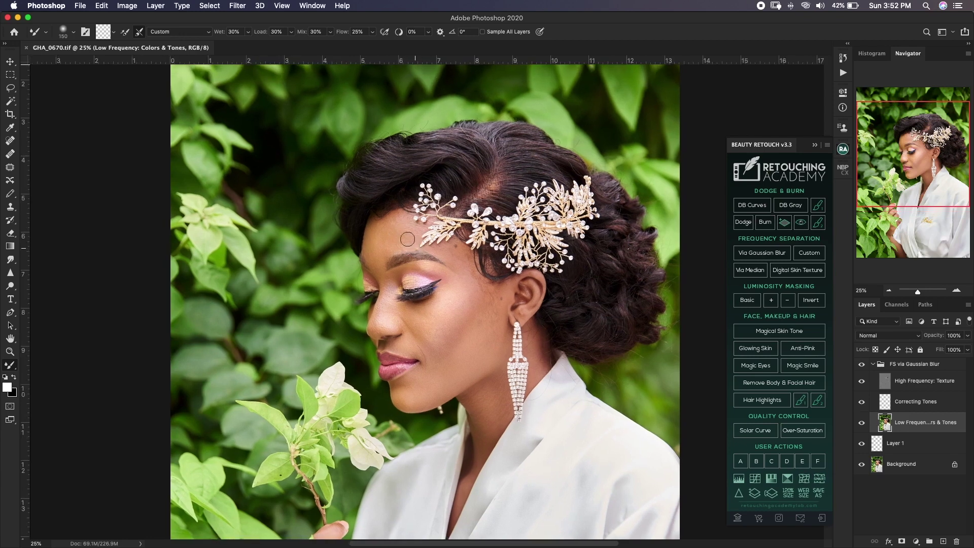
{"action": "key", "text": "bracketright"}
{"action": "left_click_drag", "start_coordinate": [383, 217], "coordinate": [374, 236]}
Blend the skin tones on the forehead and around the eye with the Mixer Brush, varying its size to suit each area.
{"action": "key", "text": "bracketleft"}
{"action": "key", "text": "bracketright"}
{"action": "key", "text": "bracketright"}
{"action": "key", "text": "bracketright"}
{"action": "key", "text": "bracketleft"}
{"action": "key", "text": "bracketleft"}
{"action": "key", "text": "bracketright"}
{"action": "key", "text": "bracketright"}
{"action": "key", "text": "bracketleft"}
{"action": "key", "text": "bracketleft"}
{"action": "key", "text": "bracketleft"}
{"action": "key", "text": "bracketleft"}
{"action": "scroll", "coordinate": [386, 239], "scroll_direction": "down", "scroll_amount": 2}
{"action": "scroll", "coordinate": [386, 238], "scroll_direction": "right", "scroll_amount": 2}
{"action": "key", "text": "bracketright"}
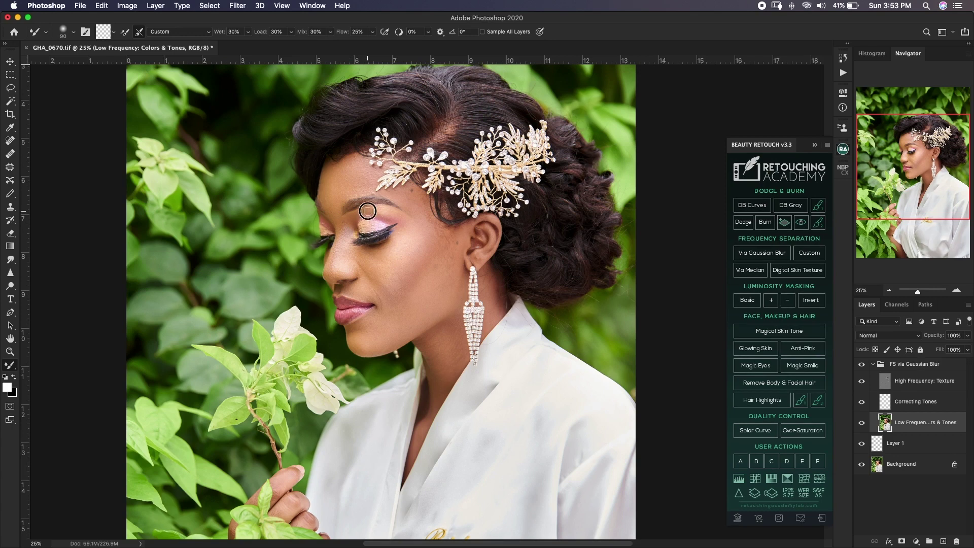
Blend the uneven tones on the cheek and jaw with the Mixer Brush at sizes between 125 and 150.
{"action": "key", "text": "bracketright"}
{"action": "key", "text": "bracketright"}
{"action": "key", "text": "bracketleft"}
{"action": "mouse_move", "coordinate": [443, 265]}
{"action": "left_mouse_down"}
{"action": "mouse_move", "coordinate": [441, 253]}
{"action": "mouse_move", "coordinate": [423, 277]}
{"action": "left_mouse_up"}
{"action": "key", "text": "bracketleft"}
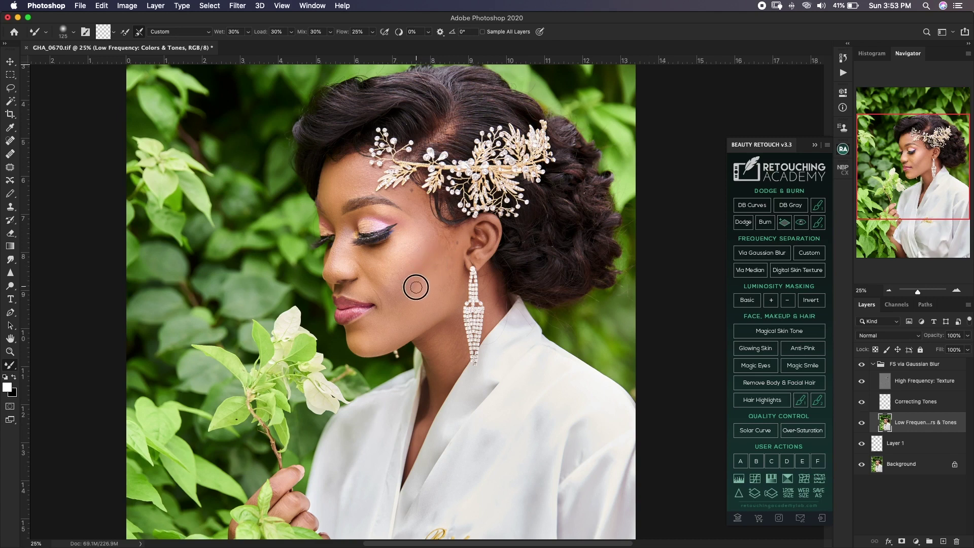
{"action": "key", "text": "bracketright"}
{"action": "key", "text": "bracketright"}
{"action": "key", "text": "bracketright"}
{"action": "key", "text": "bracketleft"}
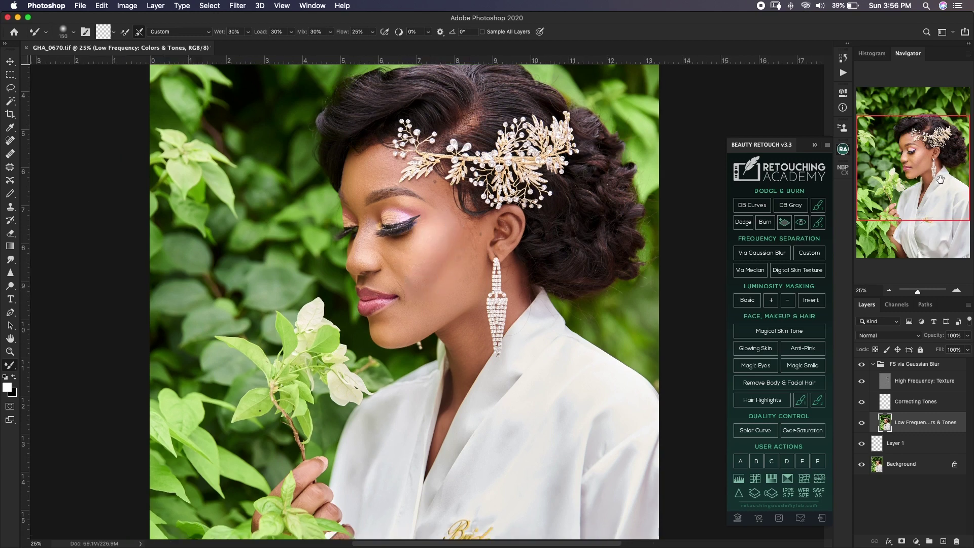
Compare the portrait before and after by toggling the visibility of the FS via Gaussian Blur group at 50% zoom.
{"action": "left_click", "coordinate": [861, 364]}
{"action": "left_click", "coordinate": [861, 364]}
{"action": "key", "text": "super+equal"}
{"action": "key", "text": "super+equal"}
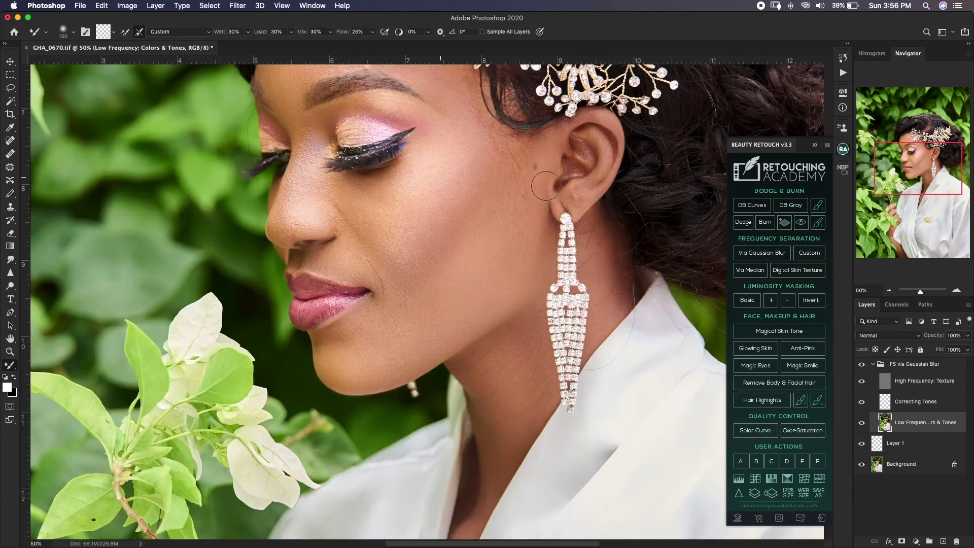
{"action": "scroll", "coordinate": [446, 239], "scroll_direction": "up", "scroll_amount": 5}
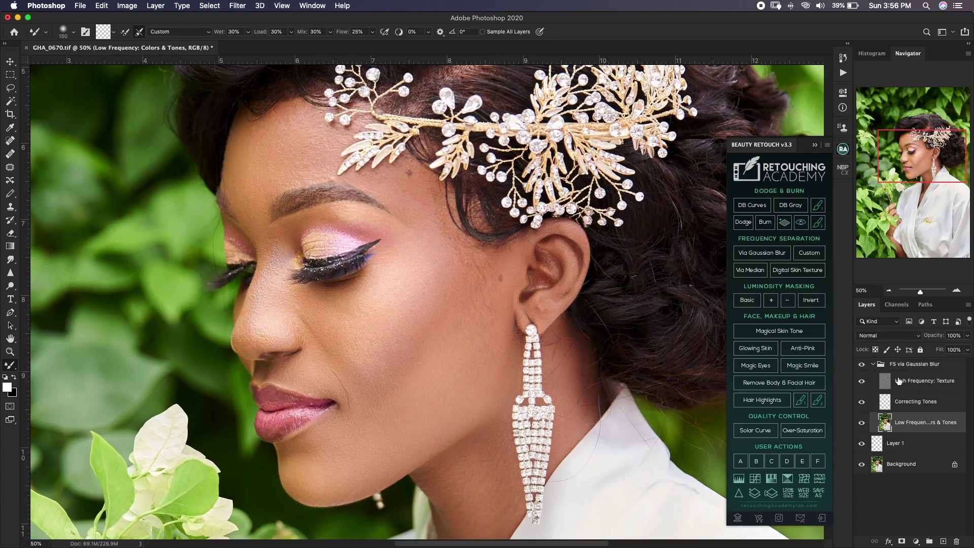
{"action": "left_click", "coordinate": [862, 365]}
{"action": "left_click", "coordinate": [862, 365]}
{"action": "key", "text": "super+minus"}
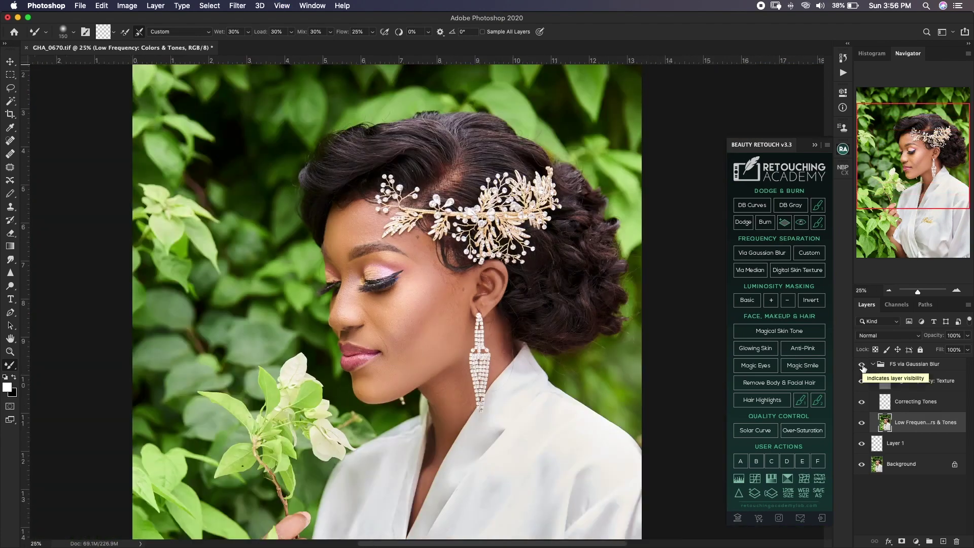
{"action": "scroll", "coordinate": [394, 272], "scroll_direction": "up", "scroll_amount": 2}
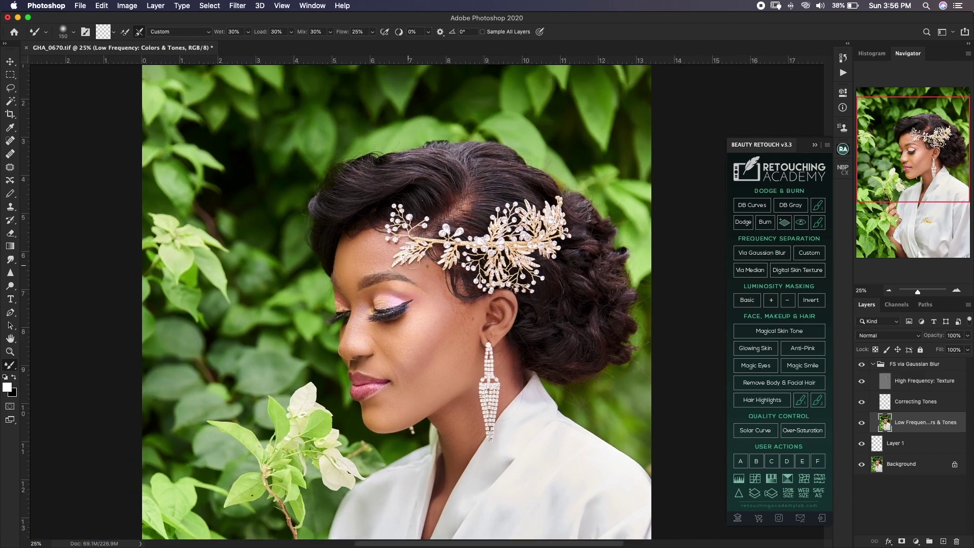
Touch up the low frequency skin tones around the temple with the Mixer Brush.
{"action": "key", "text": "bracketright"}
{"action": "key", "text": "bracketright"}
{"action": "key", "text": "bracketright"}
{"action": "key", "text": "bracketright"}
{"action": "scroll", "coordinate": [462, 335], "scroll_direction": "up", "scroll_amount": 2}
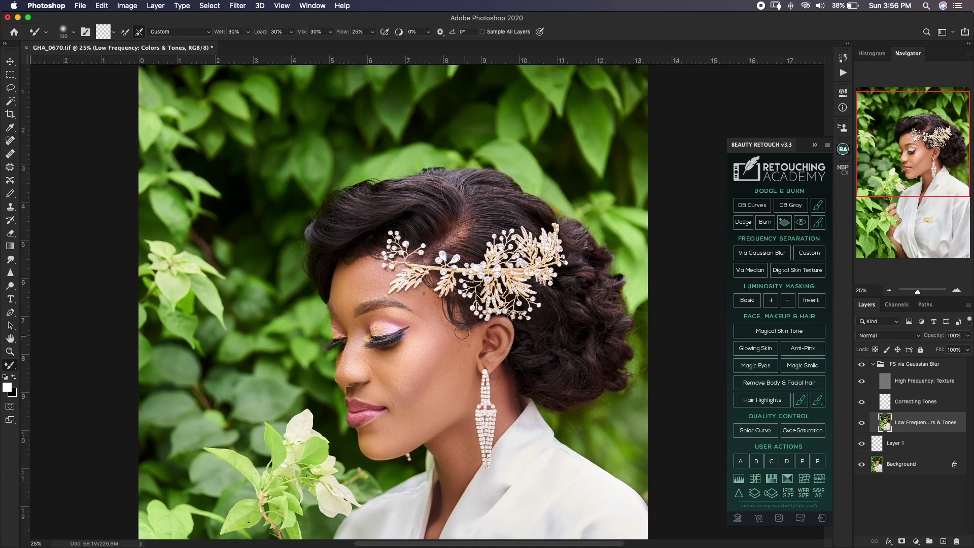
Inspect the face at 100% zoom, then make the High Frequency: Texture layer active and choose the Clone Stamp tool.
{"action": "scroll", "coordinate": [462, 333], "scroll_direction": "up", "scroll_amount": 1}
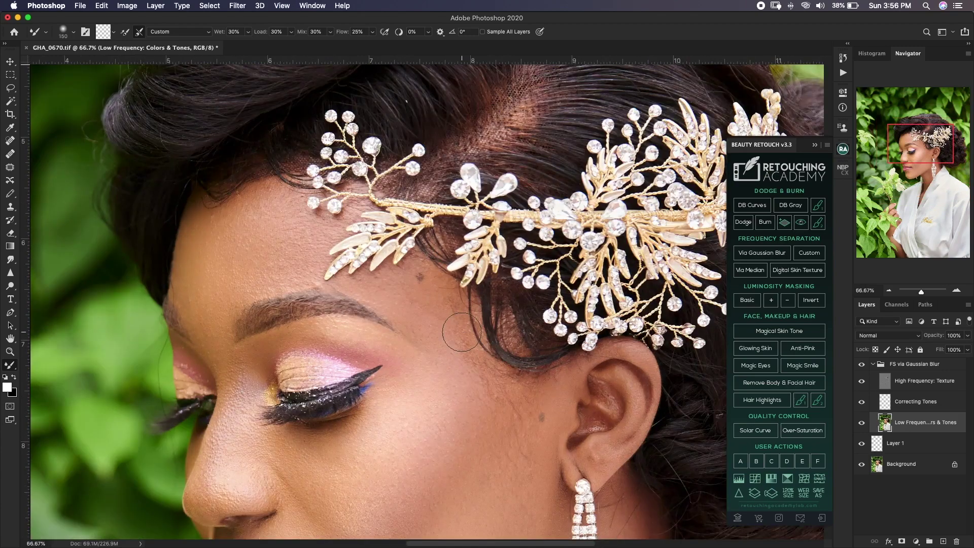
{"action": "scroll", "coordinate": [351, 323], "scroll_direction": "down", "scroll_amount": 10}
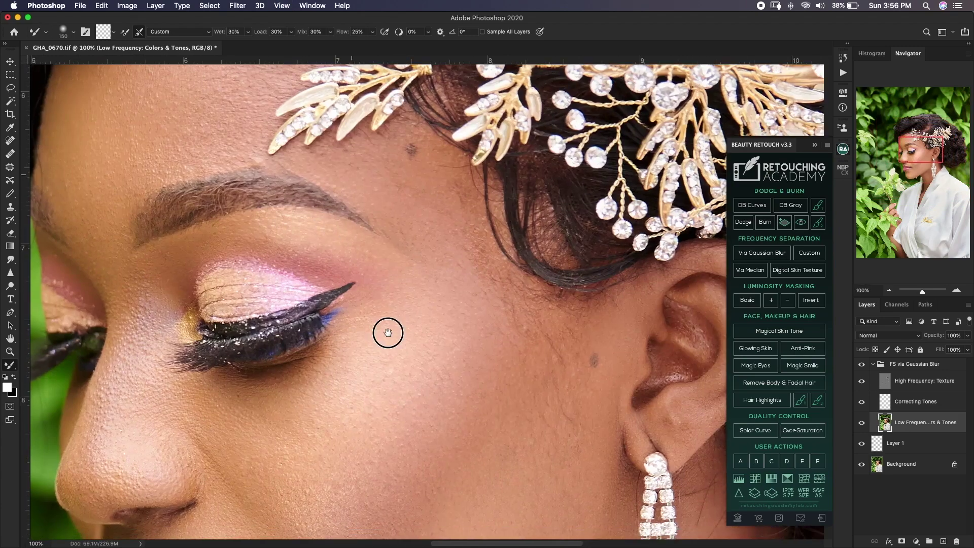
{"action": "scroll", "coordinate": [367, 307], "scroll_direction": "down", "scroll_amount": 6}
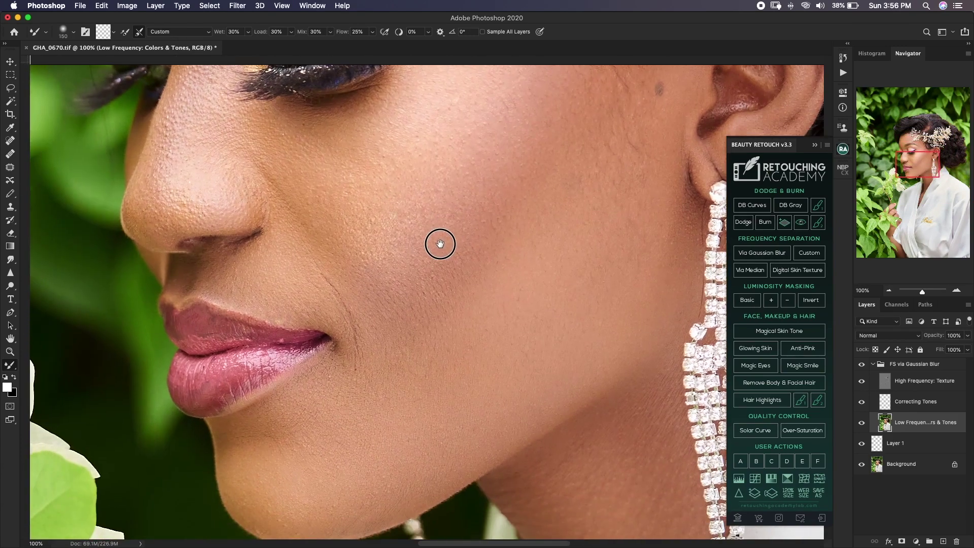
{"action": "scroll", "coordinate": [413, 304], "scroll_direction": "down", "scroll_amount": 3}
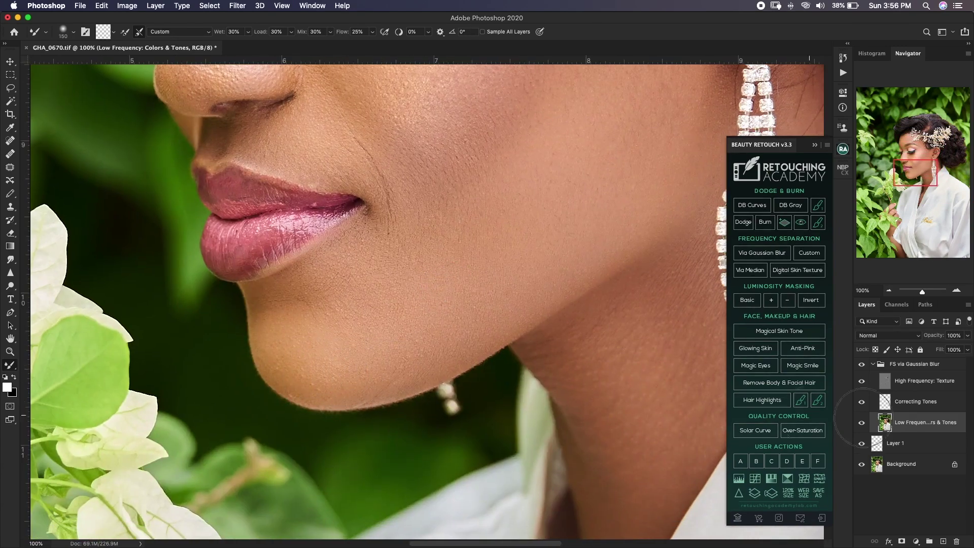
{"action": "left_click", "coordinate": [886, 384]}
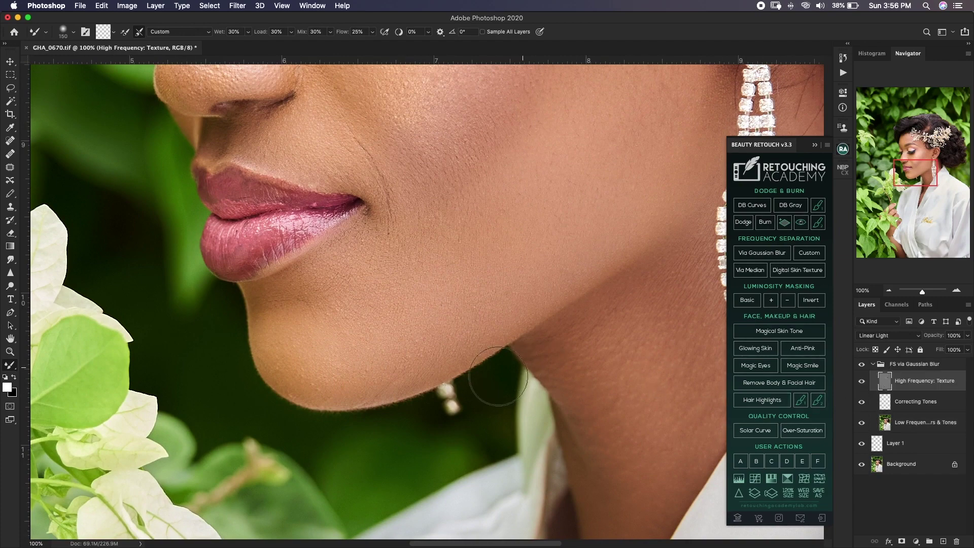
{"action": "key", "text": "s"}
Sample clean skin on the chin and clone it over the rough texture near the chin's lower edge.
{"action": "left_click_drag", "start_coordinate": [367, 288], "coordinate": [351, 320]}
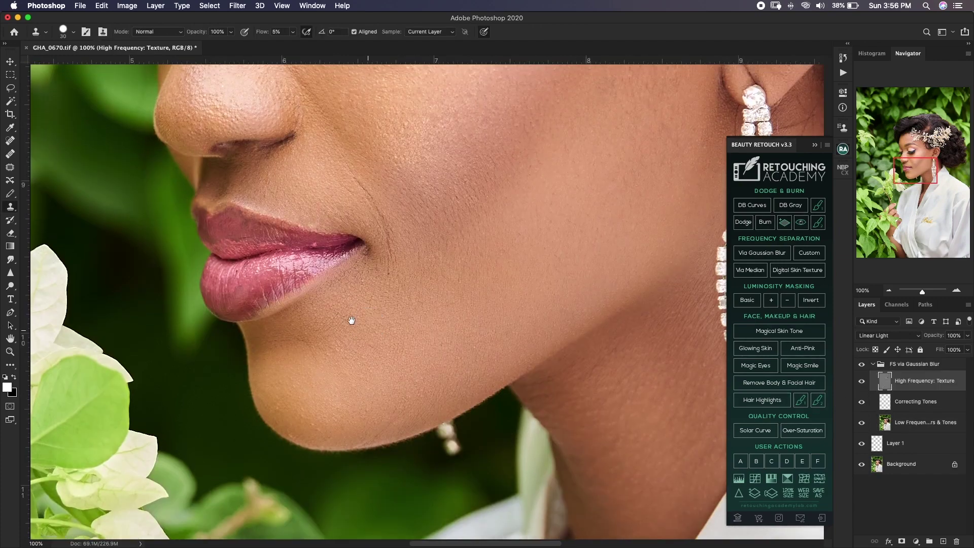
{"action": "left_click_drag", "start_coordinate": [348, 407], "coordinate": [347, 371]}
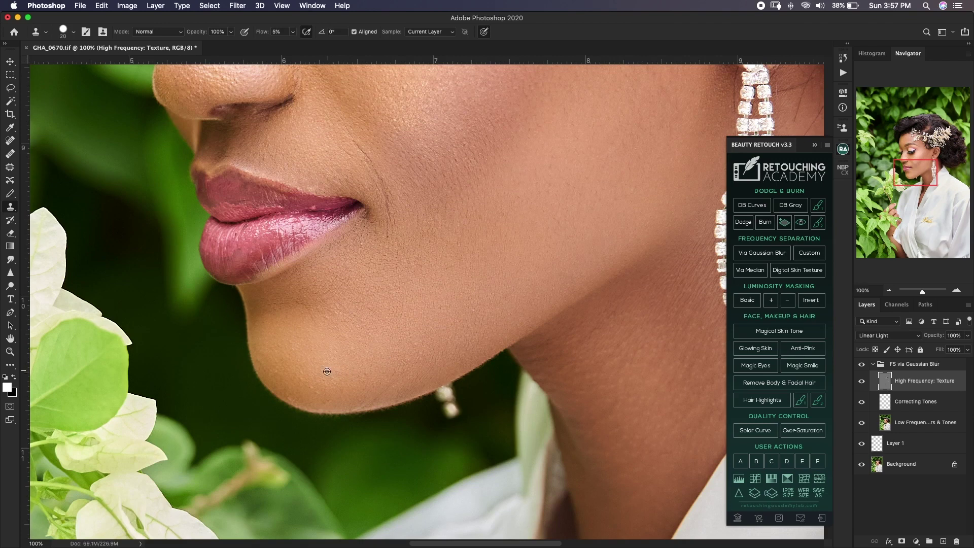
{"action": "left_click", "coordinate": [322, 373], "text": "alt"}
{"action": "mouse_move", "coordinate": [311, 385]}
{"action": "left_mouse_down"}
{"action": "mouse_move", "coordinate": [271, 372]}
{"action": "mouse_move", "coordinate": [293, 350]}
{"action": "mouse_move", "coordinate": [288, 395]}
{"action": "mouse_move", "coordinate": [328, 401]}
{"action": "left_mouse_up"}
Clone clean skin texture over the remaining flaws on the cheek, under the eye and on the forehead by the hairline.
{"action": "left_click_drag", "start_coordinate": [468, 282], "coordinate": [391, 374]}
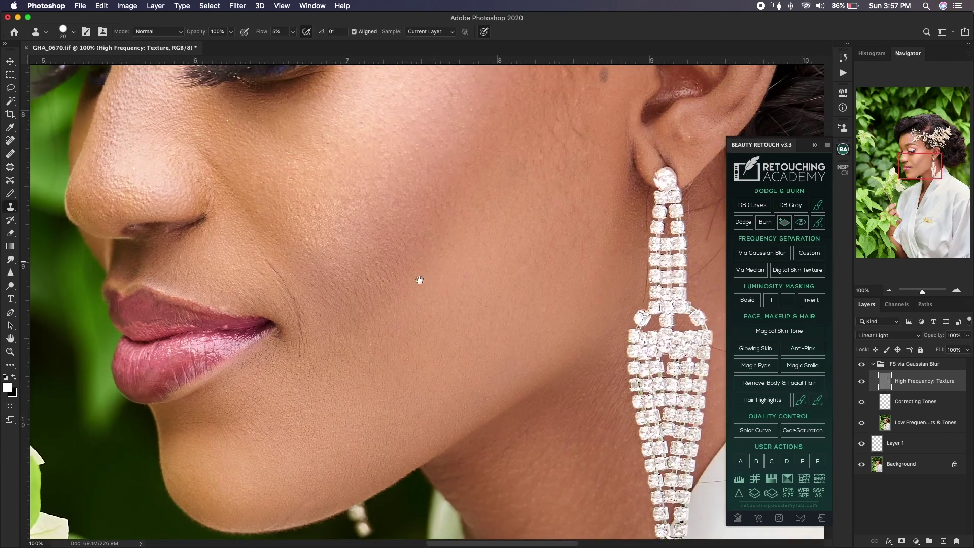
{"action": "left_click_drag", "start_coordinate": [419, 280], "coordinate": [420, 405]}
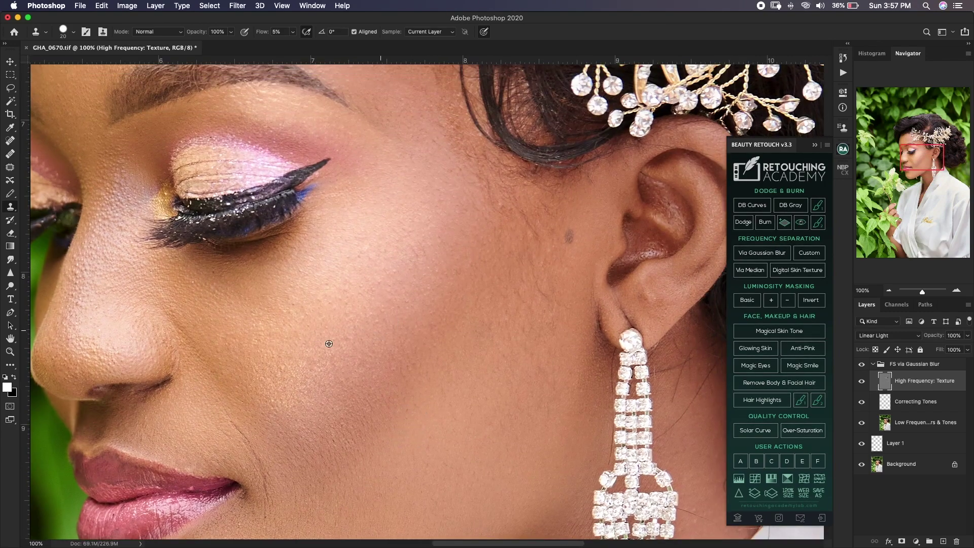
{"action": "left_click_drag", "start_coordinate": [274, 317], "coordinate": [296, 353]}
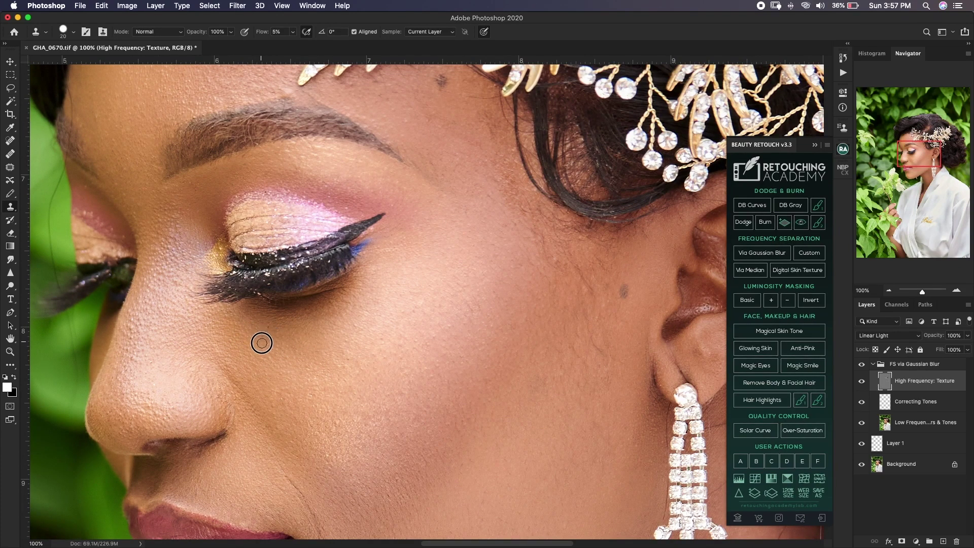
{"action": "left_click_drag", "start_coordinate": [253, 322], "coordinate": [307, 437]}
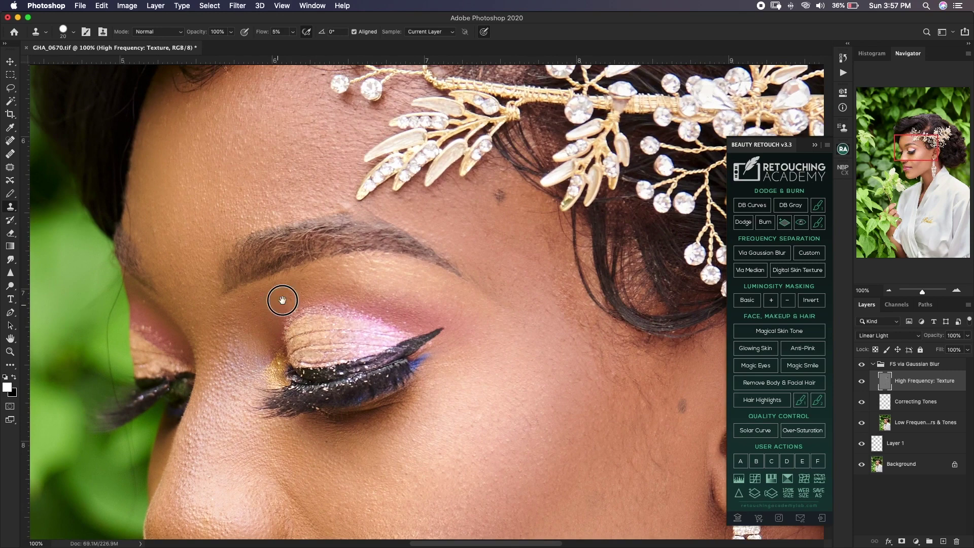
{"action": "left_click_drag", "start_coordinate": [294, 318], "coordinate": [318, 364]}
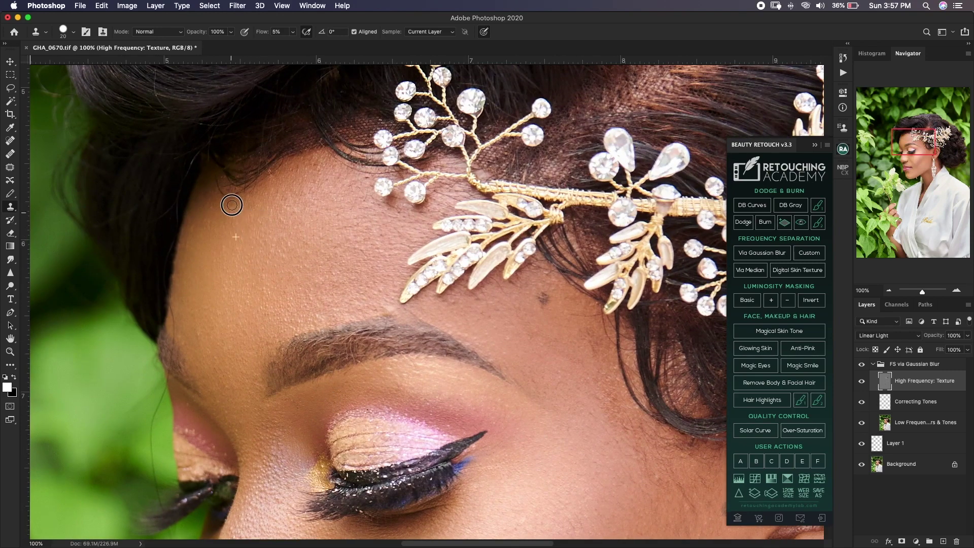
{"action": "left_click", "coordinate": [184, 242], "text": "alt"}
Return to a 33.3% view of the portrait and save the document.
{"action": "key", "text": "super+minus"}
{"action": "key", "text": "super+minus"}
{"action": "key", "text": "super+minus"}
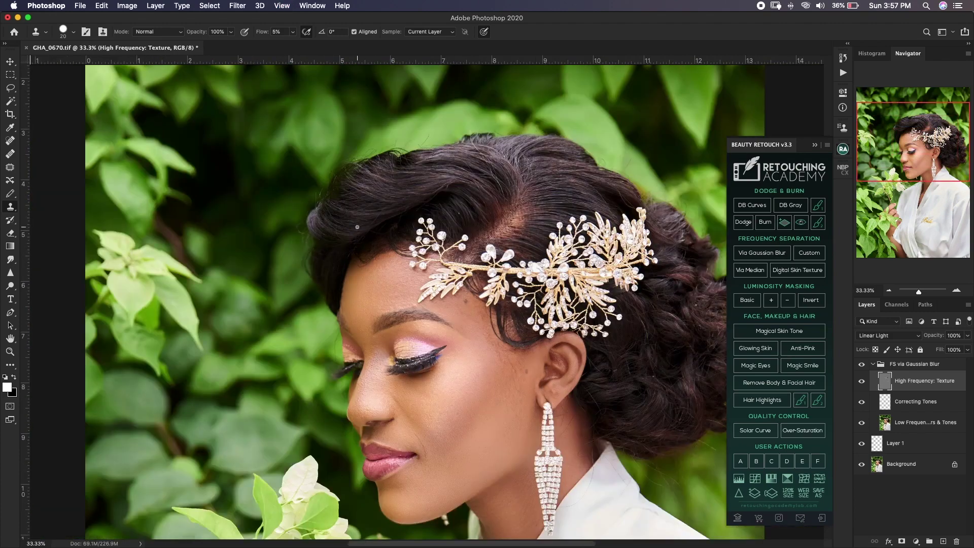
{"action": "key", "text": "super+s"}
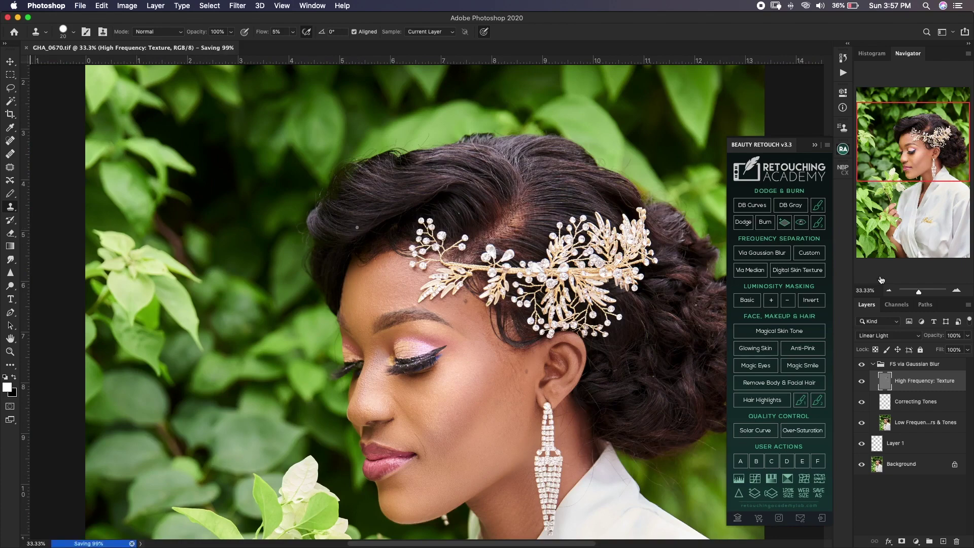
Add the DB Curves dodge and burn setup above the FS via Gaussian Blur group.
{"action": "left_click", "coordinate": [916, 363]}
{"action": "key", "text": "super+minus"}
{"action": "left_click", "coordinate": [752, 205]}
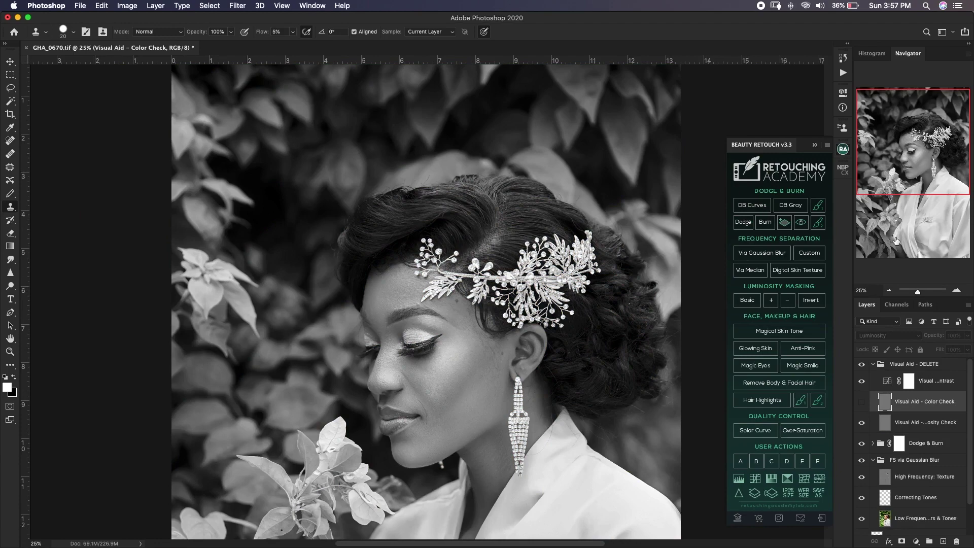
{"action": "scroll", "coordinate": [882, 206], "scroll_direction": "right", "scroll_amount": 5}
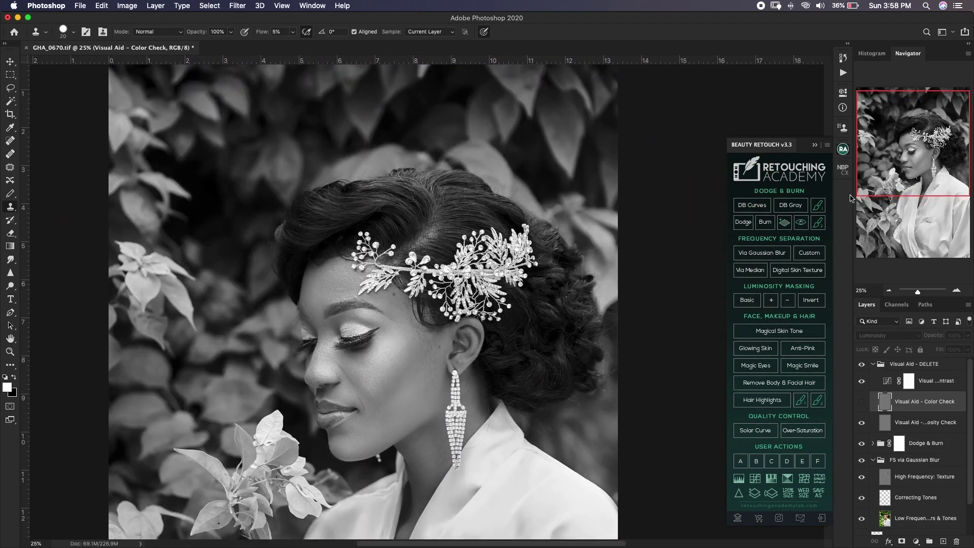
Delete the Visual Aid - DELETE group and run the Ghananie DnB Inverted Check Layer action in its place.
{"action": "left_click", "coordinate": [874, 363]}
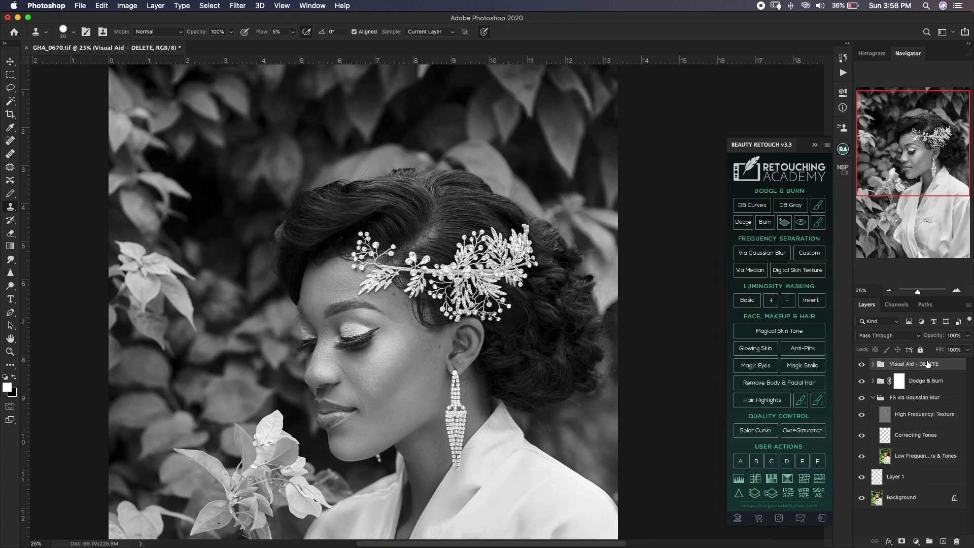
{"action": "key", "text": "Delete"}
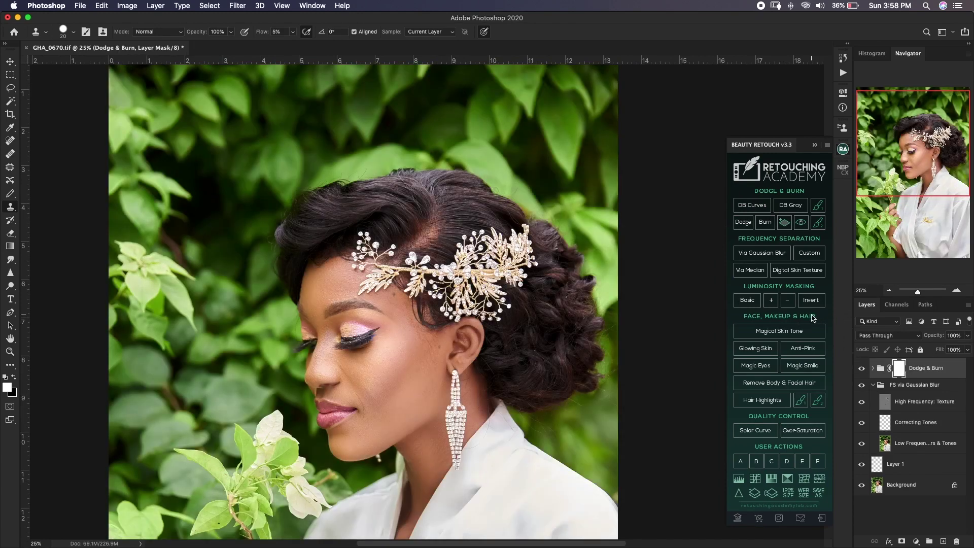
{"action": "left_click", "coordinate": [843, 73]}
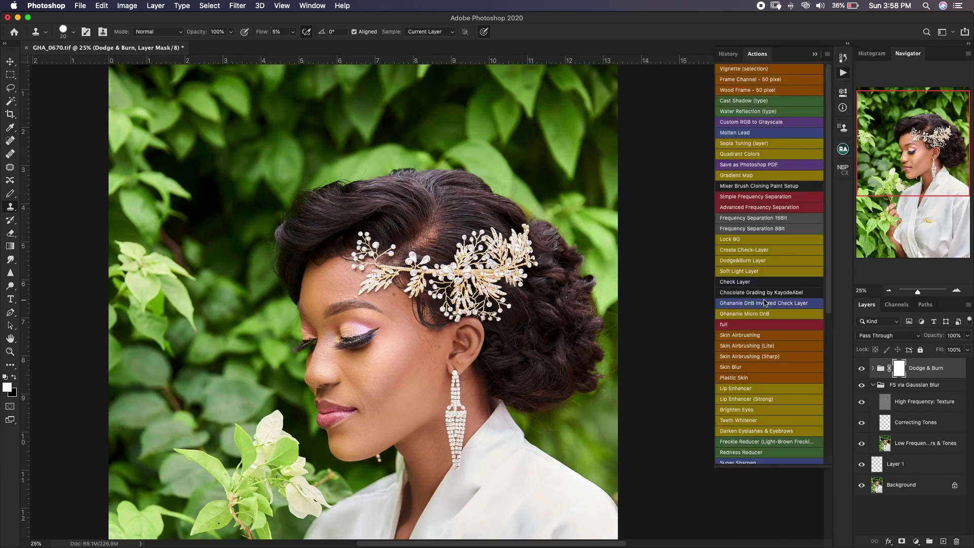
{"action": "left_click", "coordinate": [797, 305]}
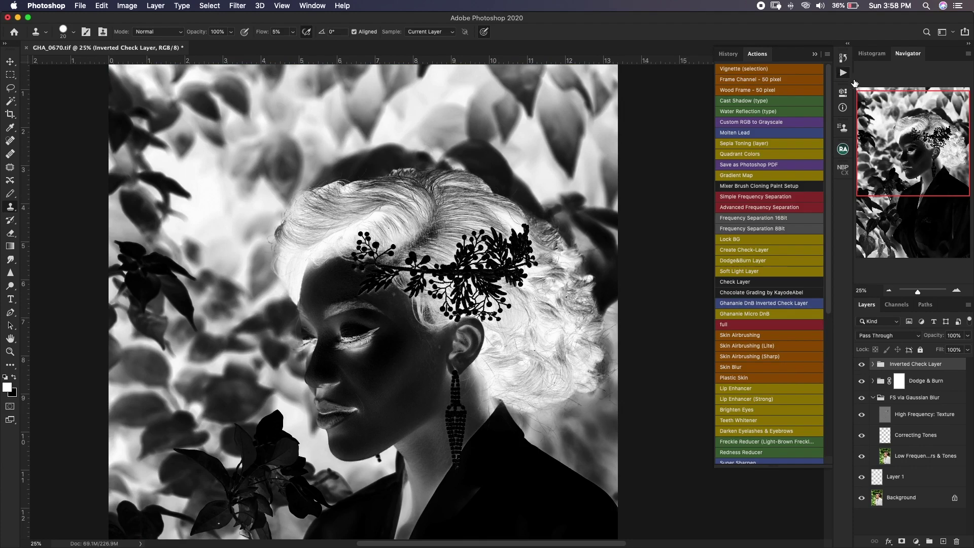
Examine the inverted black-and-white check view of the face, ear and neck for uneven light and dark patches.
{"action": "scroll", "coordinate": [462, 286], "scroll_direction": "down", "scroll_amount": 5}
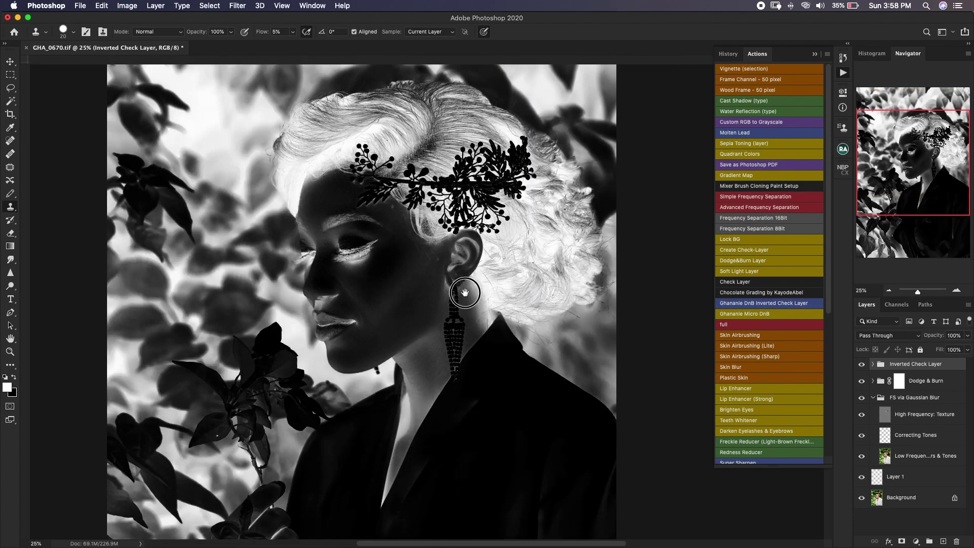
{"action": "key", "text": "super+r"}
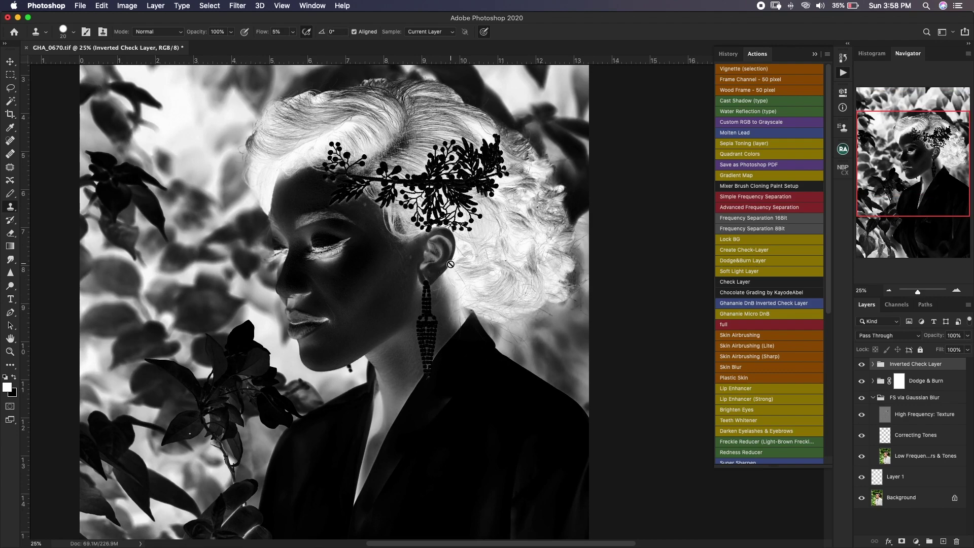
{"action": "scroll", "coordinate": [450, 264], "scroll_direction": "down", "scroll_amount": 1}
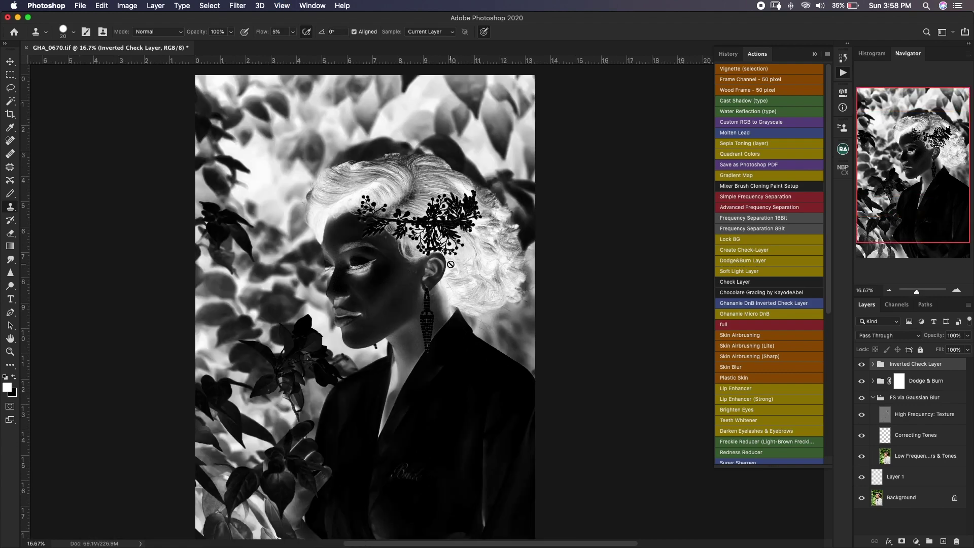
{"action": "scroll", "coordinate": [450, 264], "scroll_direction": "up", "scroll_amount": 2}
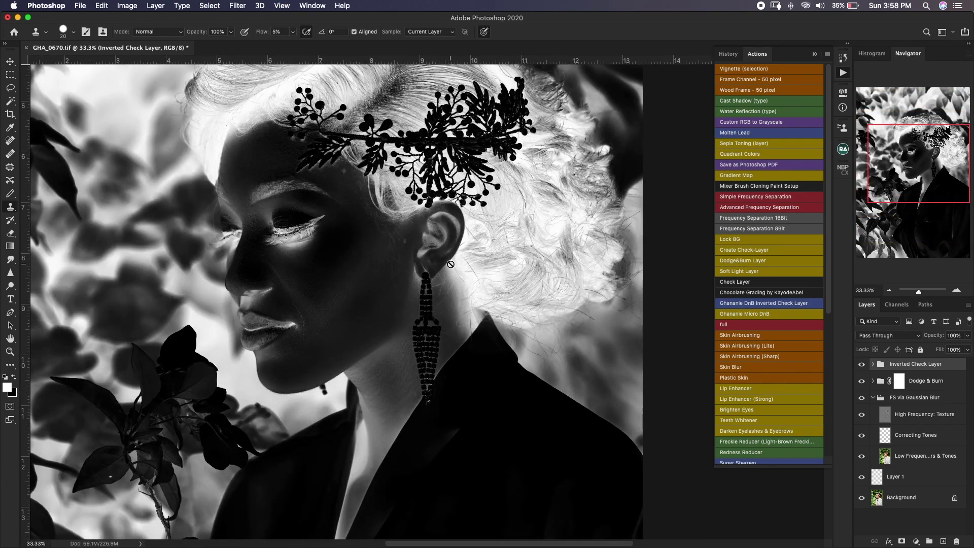
{"action": "scroll", "coordinate": [450, 265], "scroll_direction": "up", "scroll_amount": 1}
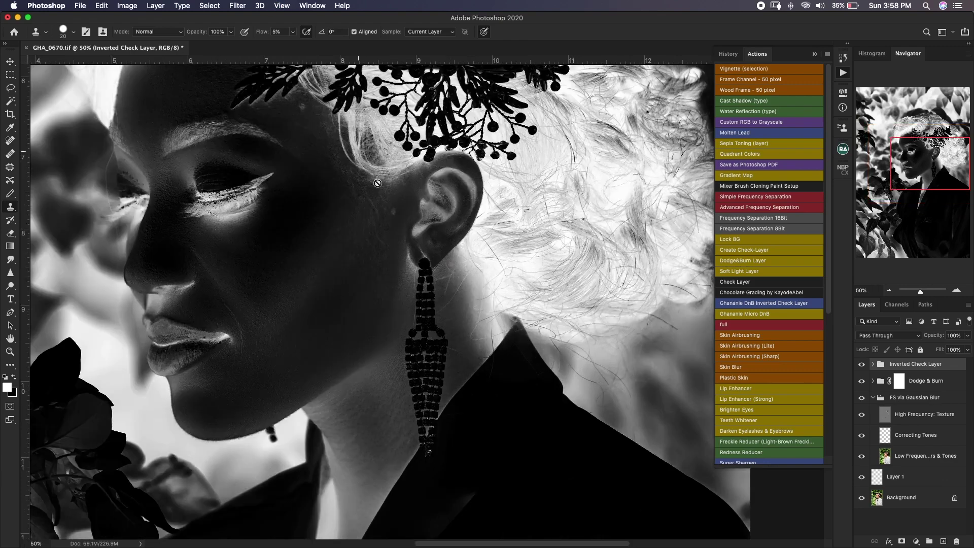
{"action": "left_click_drag", "start_coordinate": [375, 256], "coordinate": [528, 348]}
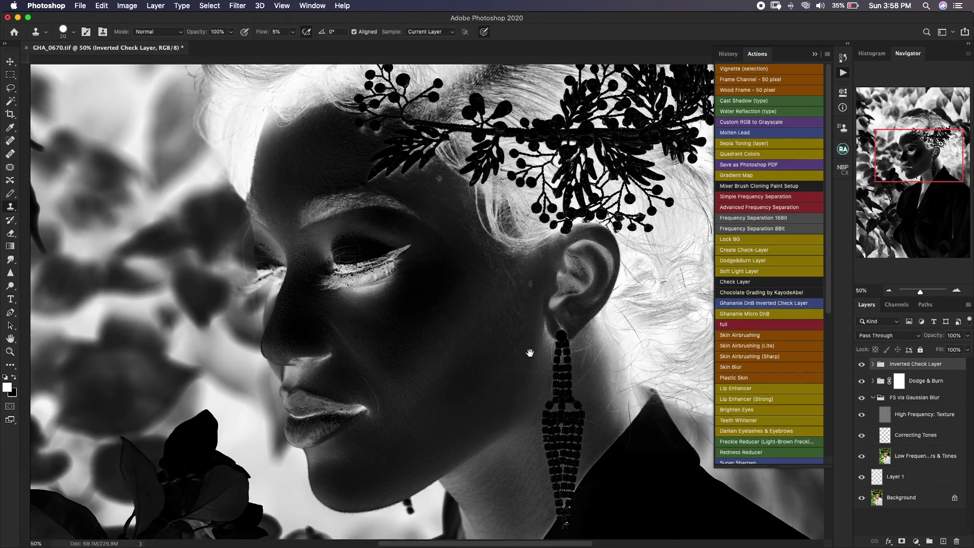
{"action": "left_click", "coordinate": [764, 55]}
{"action": "scroll", "coordinate": [773, 313], "scroll_direction": "down", "scroll_amount": 2}
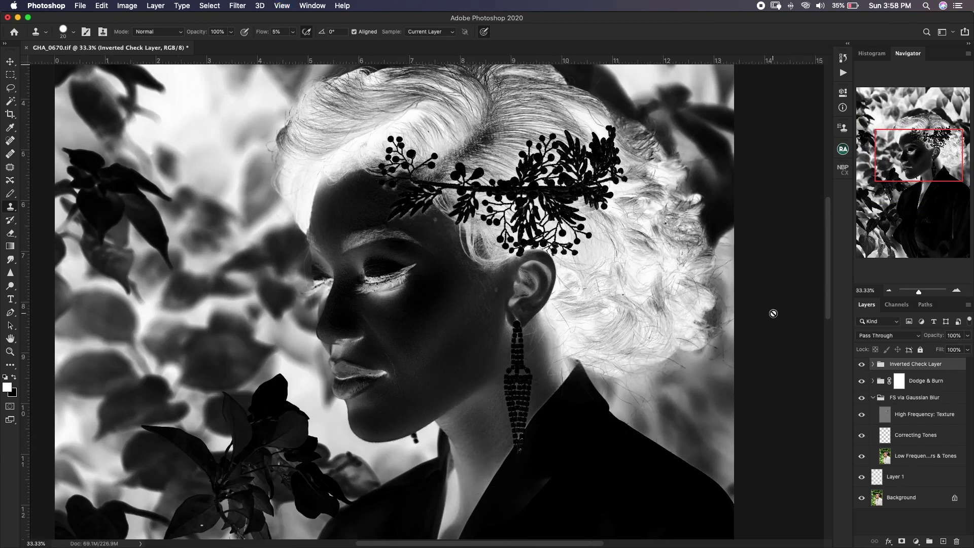
Set the midtone input level of Levels 1 in the Inverted Check Layer group to 0.78.
{"action": "left_click", "coordinate": [874, 364]}
{"action": "double_click", "coordinate": [886, 382]}
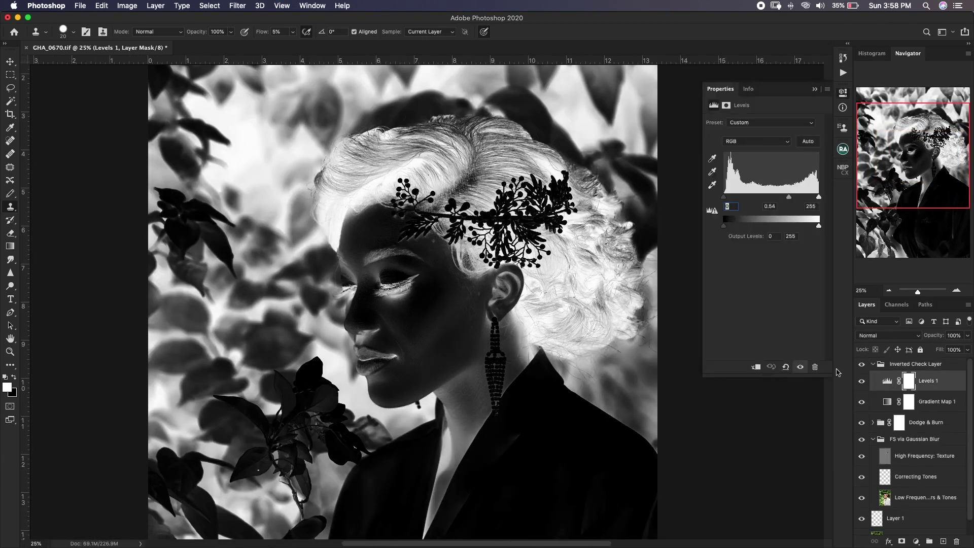
{"action": "mouse_move", "coordinate": [789, 197]}
{"action": "left_mouse_down"}
{"action": "mouse_move", "coordinate": [800, 198]}
{"action": "mouse_move", "coordinate": [780, 206]}
{"action": "left_mouse_up"}
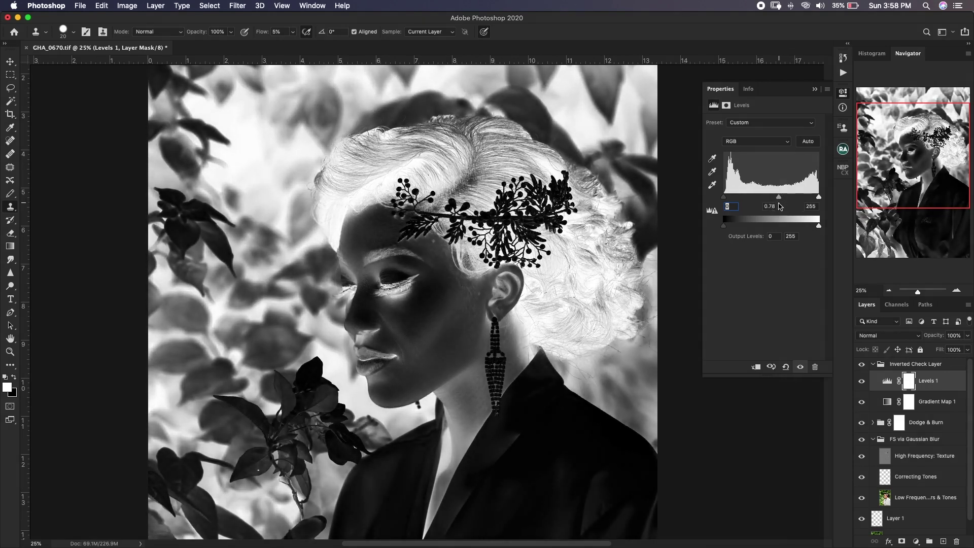
Examine the face, forehead, ear and neck up close in the inverted check view for uneven tonal patches.
{"action": "key", "text": "super+plus"}
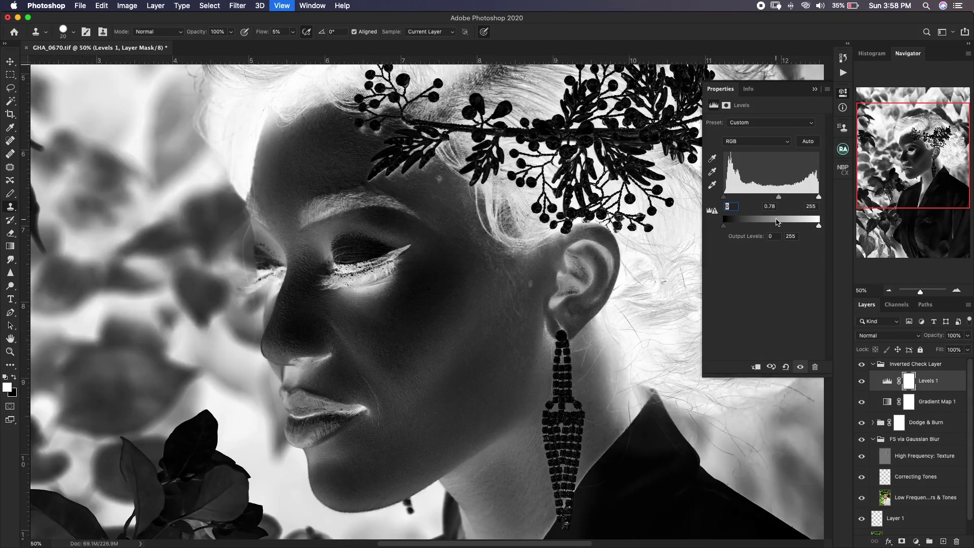
{"action": "mouse_move", "coordinate": [488, 232]}
{"action": "left_mouse_down"}
{"action": "mouse_move", "coordinate": [403, 315]}
{"action": "mouse_move", "coordinate": [391, 265]}
{"action": "mouse_move", "coordinate": [409, 320]}
{"action": "mouse_move", "coordinate": [423, 318]}
{"action": "mouse_move", "coordinate": [425, 345]}
{"action": "left_mouse_up"}
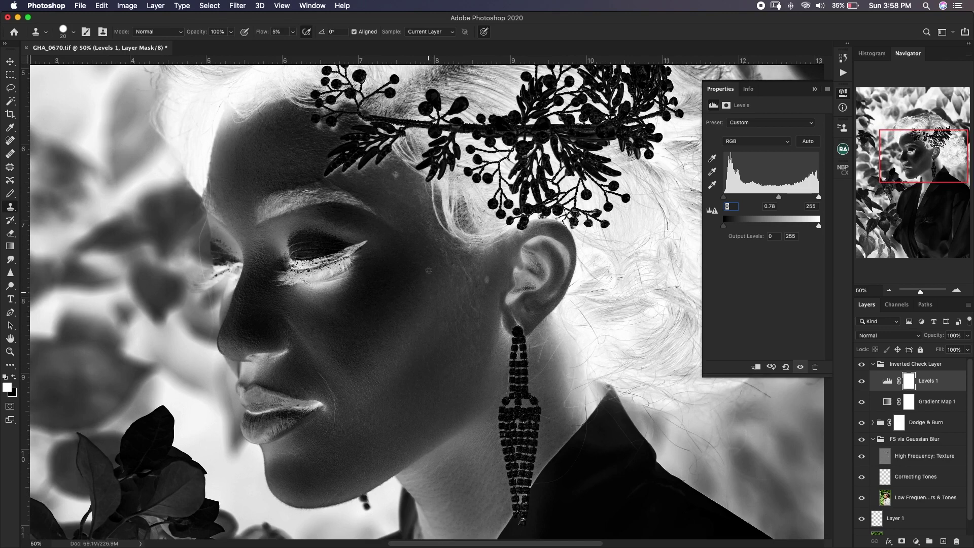
{"action": "left_click_drag", "start_coordinate": [384, 318], "coordinate": [405, 335]}
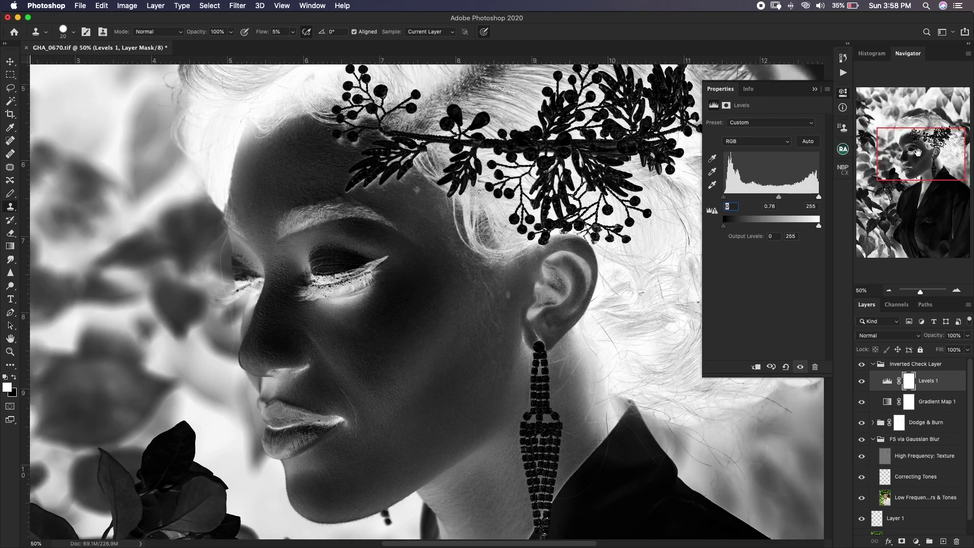
{"action": "scroll", "coordinate": [703, 205], "scroll_direction": "right", "scroll_amount": 1}
{"action": "scroll", "coordinate": [703, 205], "scroll_direction": "up", "scroll_amount": 1}
{"action": "mouse_move", "coordinate": [443, 369]}
{"action": "left_mouse_down"}
{"action": "mouse_move", "coordinate": [463, 333]}
{"action": "mouse_move", "coordinate": [474, 335]}
{"action": "mouse_move", "coordinate": [446, 341]}
{"action": "left_mouse_up"}
{"action": "scroll", "coordinate": [441, 326], "scroll_direction": "up", "scroll_amount": 2}
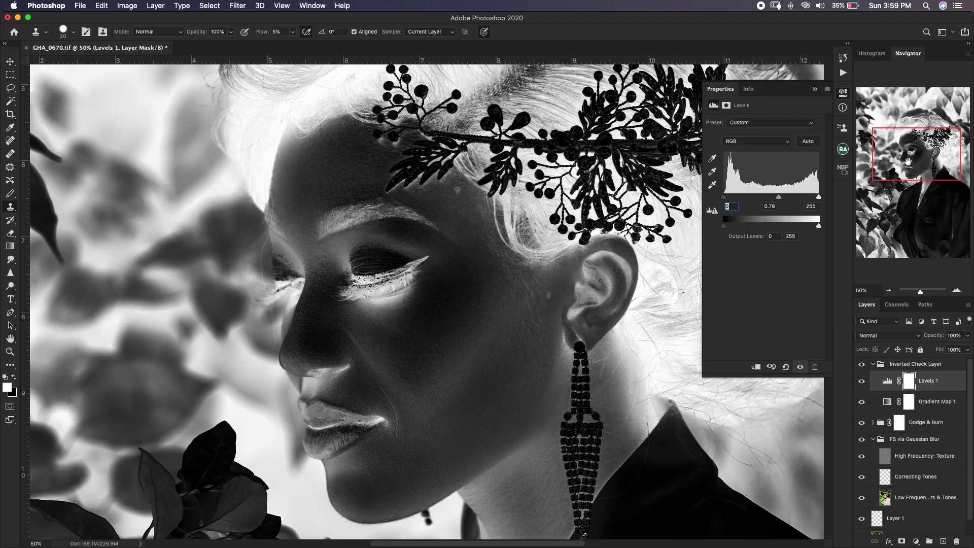
{"action": "scroll", "coordinate": [474, 340], "scroll_direction": "up", "scroll_amount": 2}
{"action": "scroll", "coordinate": [474, 339], "scroll_direction": "left", "scroll_amount": 2}
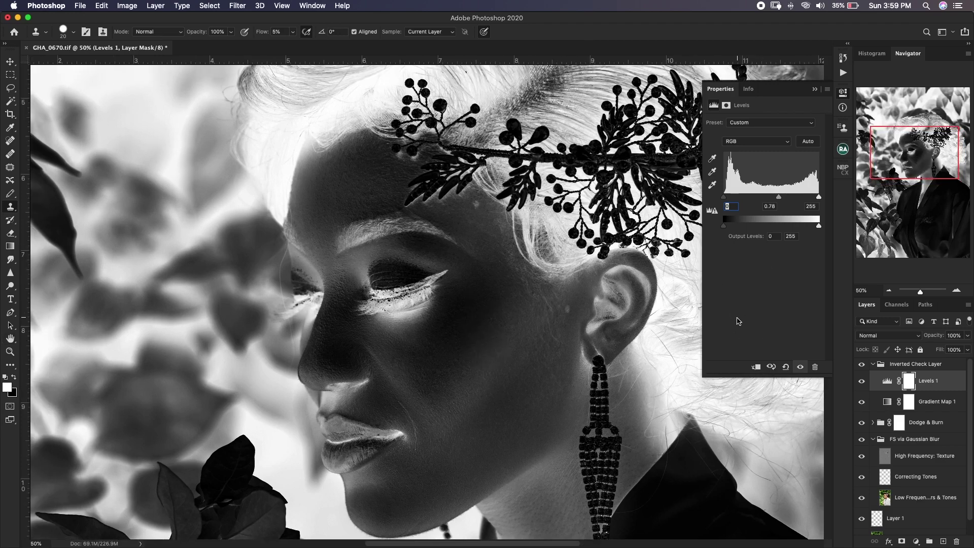
{"action": "key", "text": "super+plus"}
{"action": "key", "text": "super+plus"}
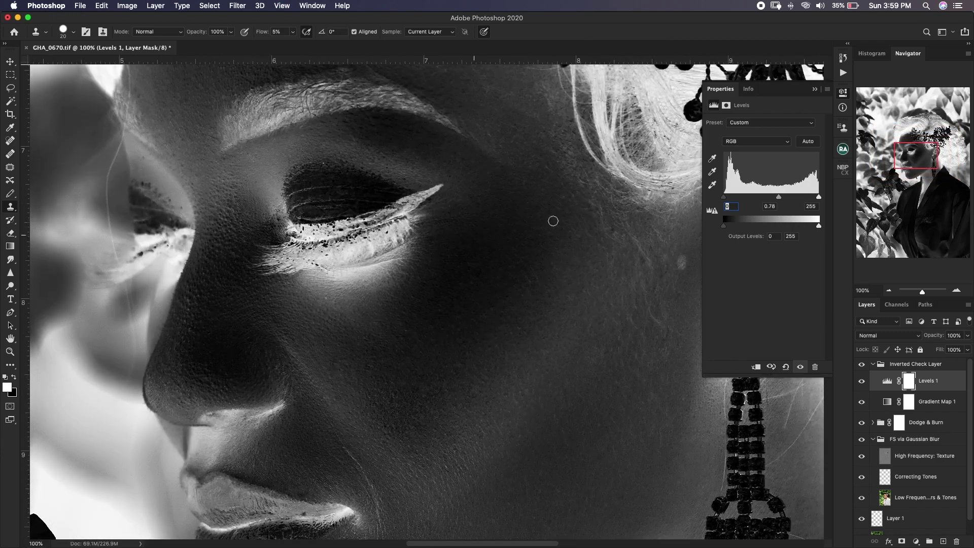
{"action": "scroll", "coordinate": [463, 289], "scroll_direction": "up", "scroll_amount": 8}
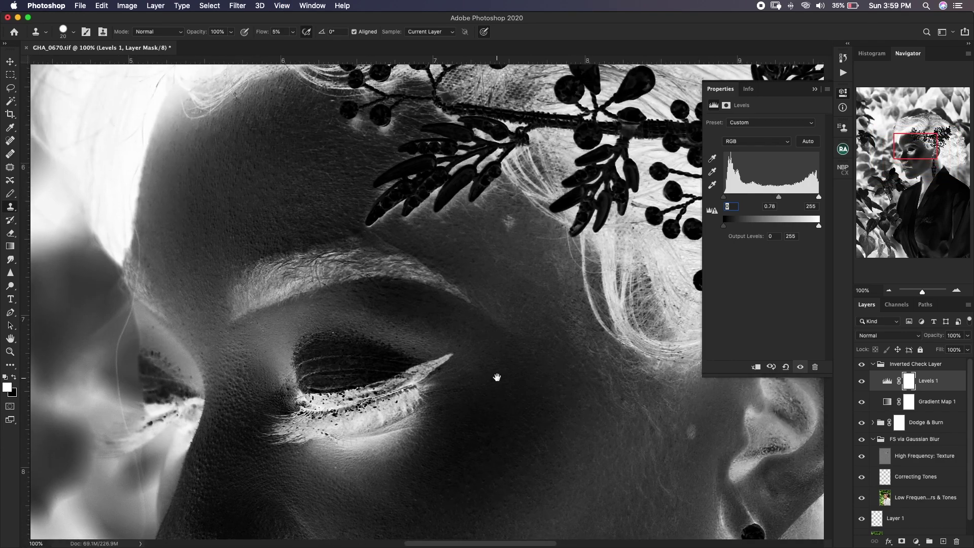
{"action": "scroll", "coordinate": [514, 410], "scroll_direction": "down", "scroll_amount": 6}
{"action": "scroll", "coordinate": [514, 410], "scroll_direction": "right", "scroll_amount": 3}
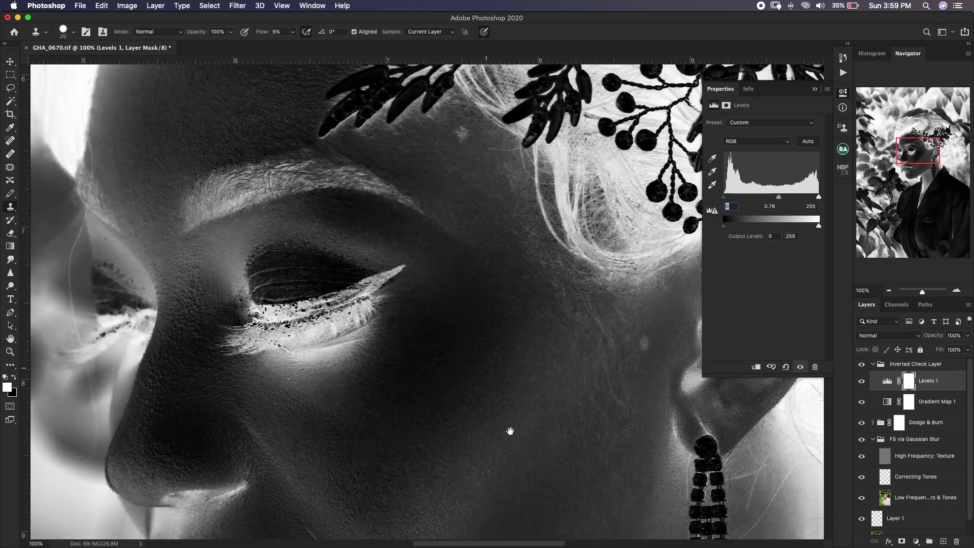
{"action": "scroll", "coordinate": [501, 396], "scroll_direction": "up", "scroll_amount": 3}
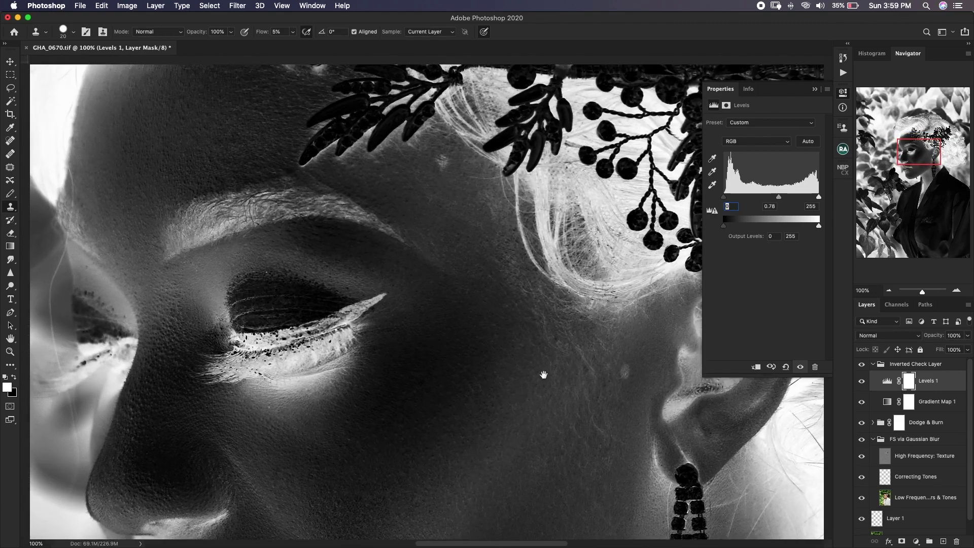
Target the Dodge Curve mask in the Dodge & Burn group and switch to the Brush tool with white at 3% flow.
{"action": "left_click", "coordinate": [873, 422]}
{"action": "left_click", "coordinate": [891, 447]}
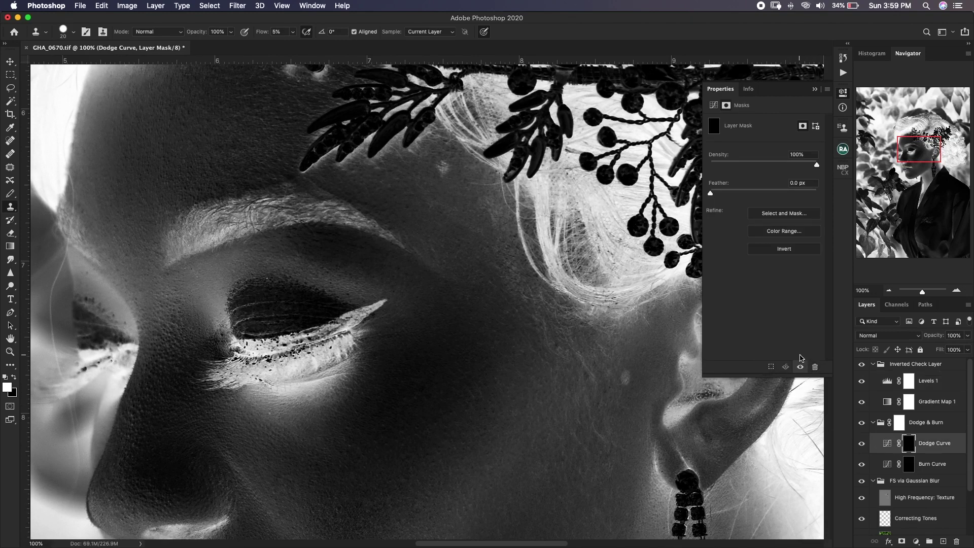
{"action": "key", "text": "b"}
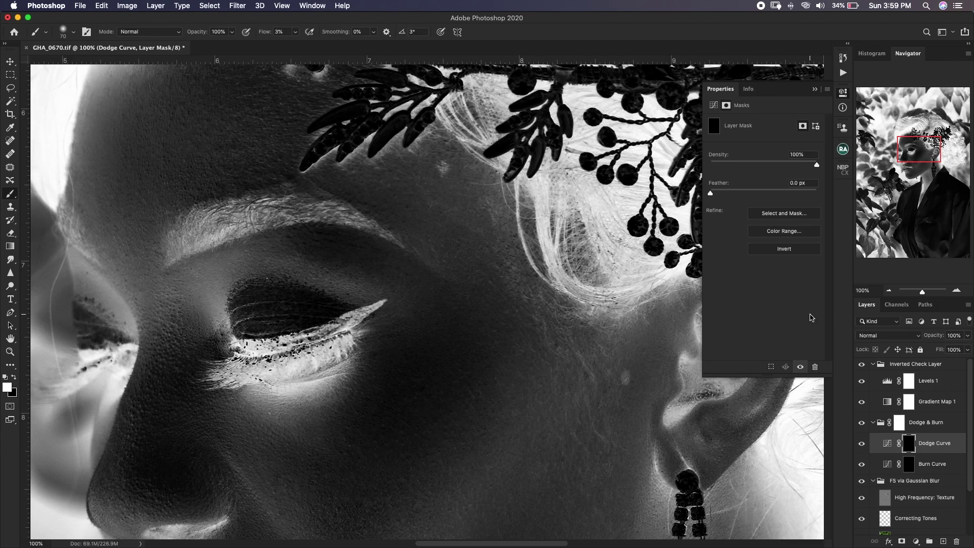
{"action": "left_click_drag", "start_coordinate": [467, 348], "coordinate": [398, 343]}
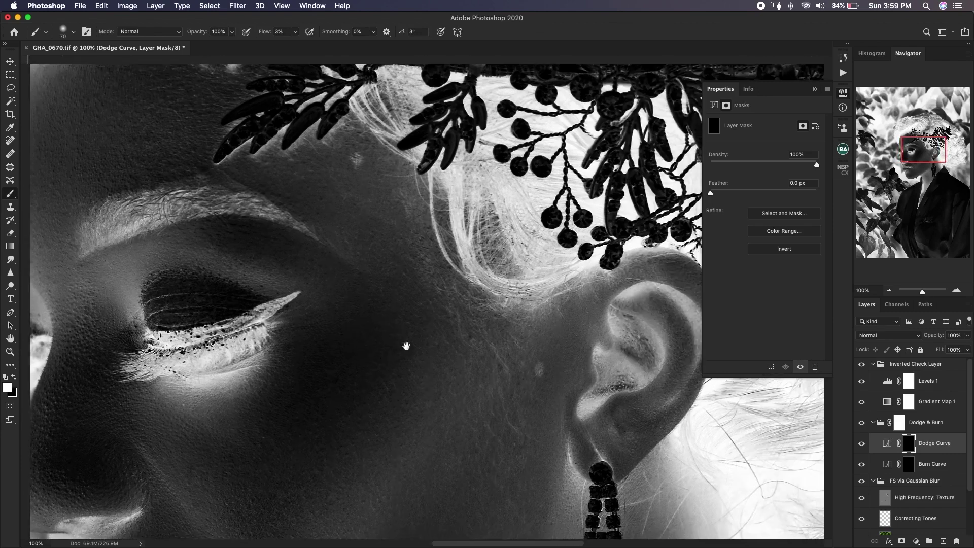
{"action": "key", "text": "super+r"}
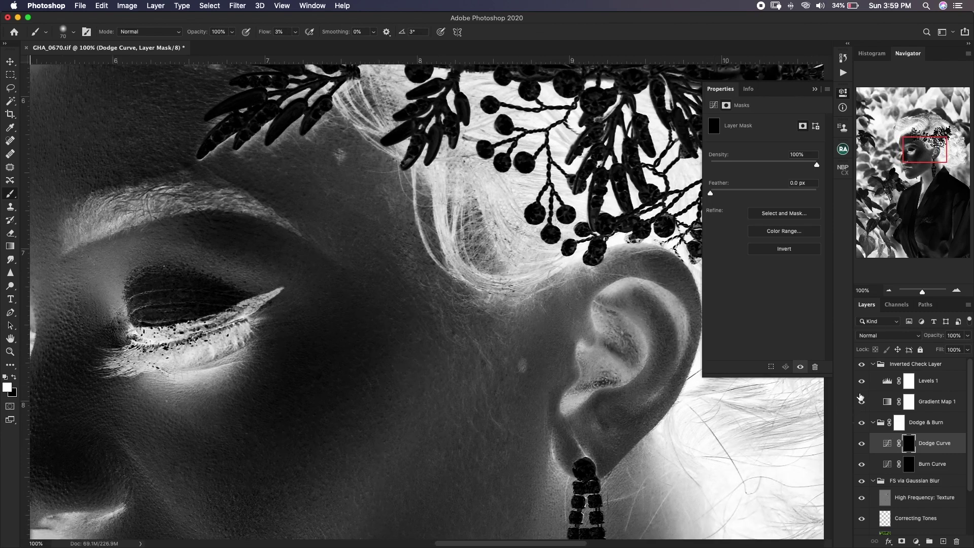
Collapse the Inverted Check Layer group and toggle its visibility to compare the colour and inverted views of the temple, with the brush reduced to 45 px.
{"action": "left_click", "coordinate": [873, 365]}
{"action": "left_click", "coordinate": [862, 366]}
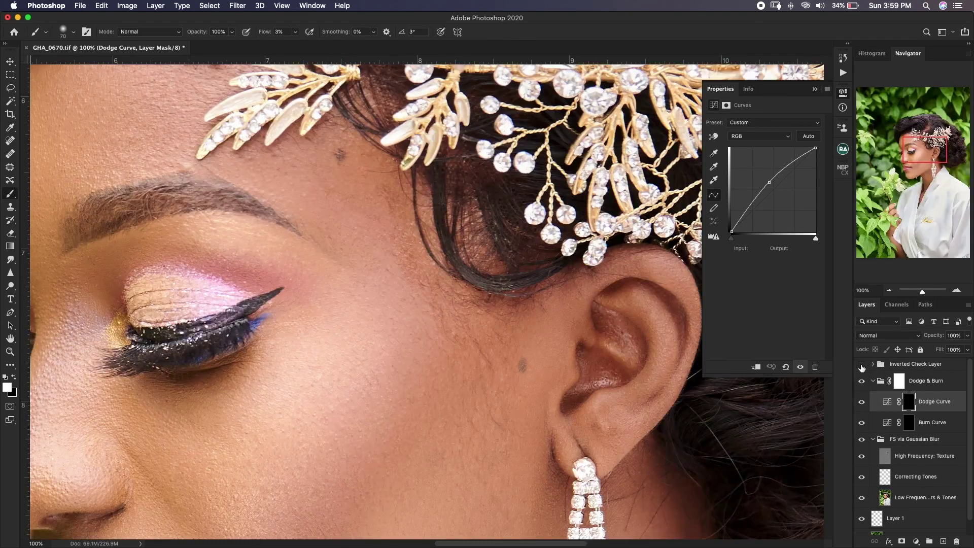
{"action": "left_click_drag", "start_coordinate": [378, 310], "coordinate": [400, 325]}
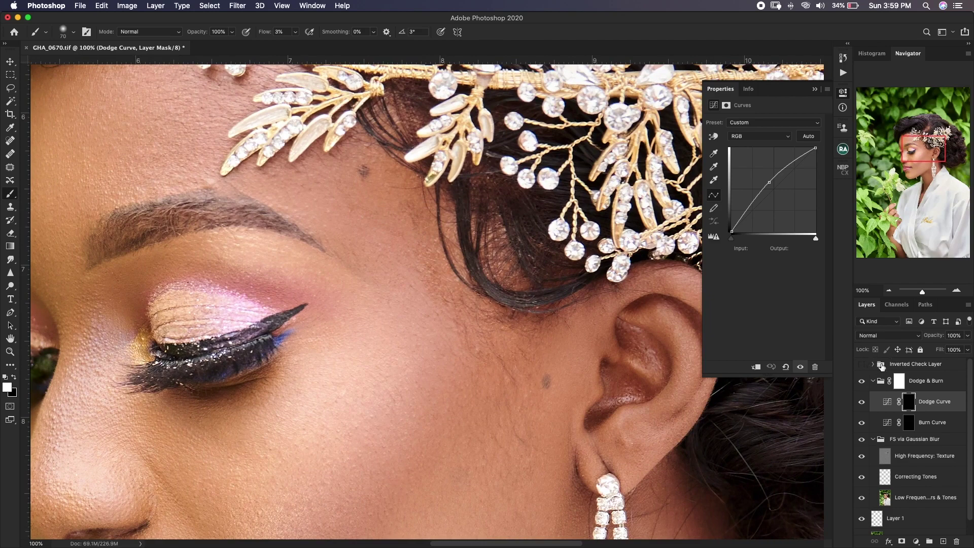
{"action": "left_click", "coordinate": [862, 365]}
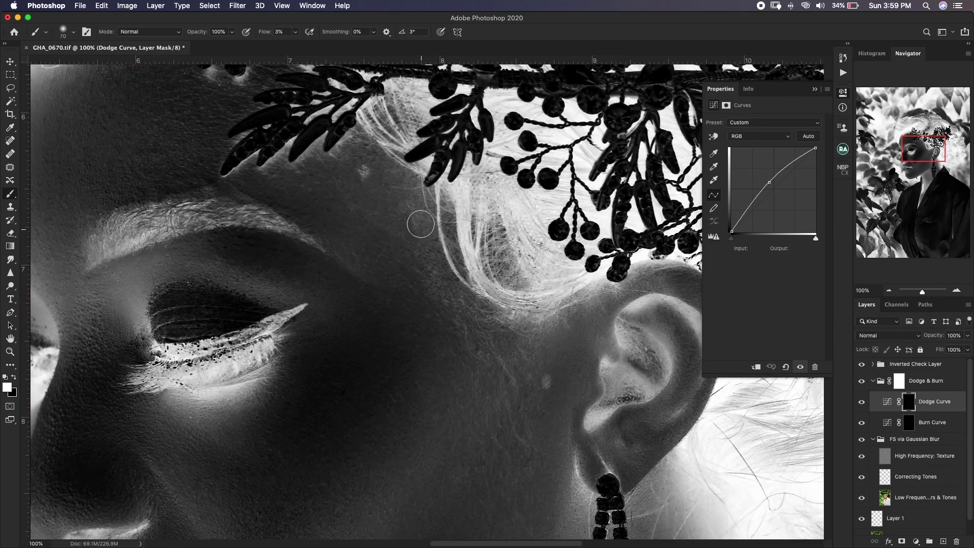
{"action": "key", "text": "bracketleft"}
{"action": "left_click", "coordinate": [862, 364]}
{"action": "key", "text": "bracketleft"}
{"action": "key", "text": "bracketleft"}
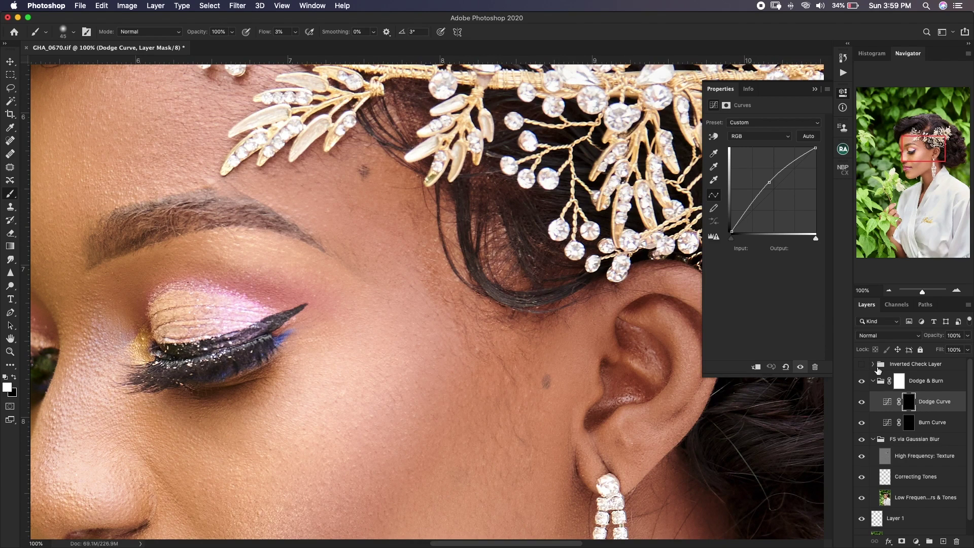
{"action": "left_click", "coordinate": [861, 364]}
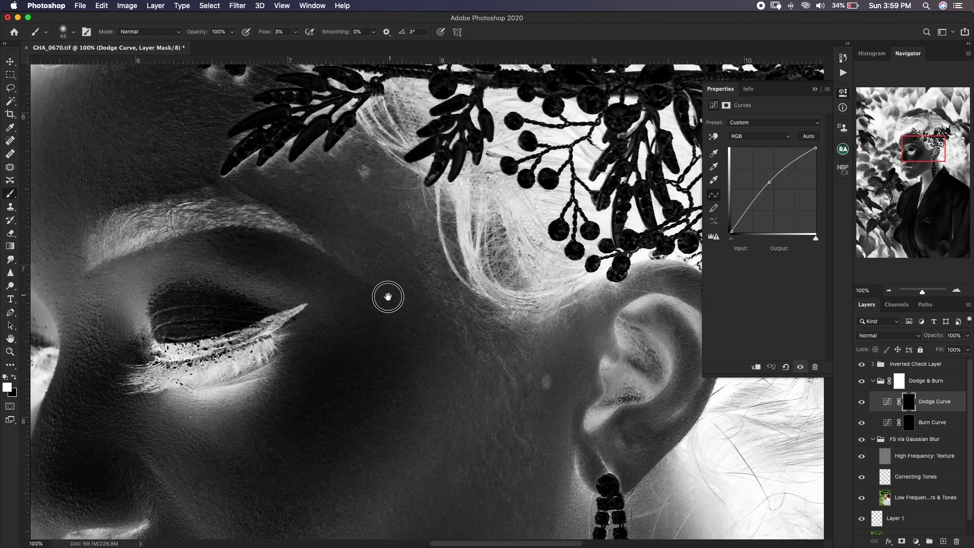
Dodge the uneven patches on the temple and in front of the ear in the inverted view, varying the brush between about 10 and 30 px.
{"action": "scroll", "coordinate": [403, 280], "scroll_direction": "up", "scroll_amount": 2}
{"action": "scroll", "coordinate": [403, 280], "scroll_direction": "right", "scroll_amount": 2}
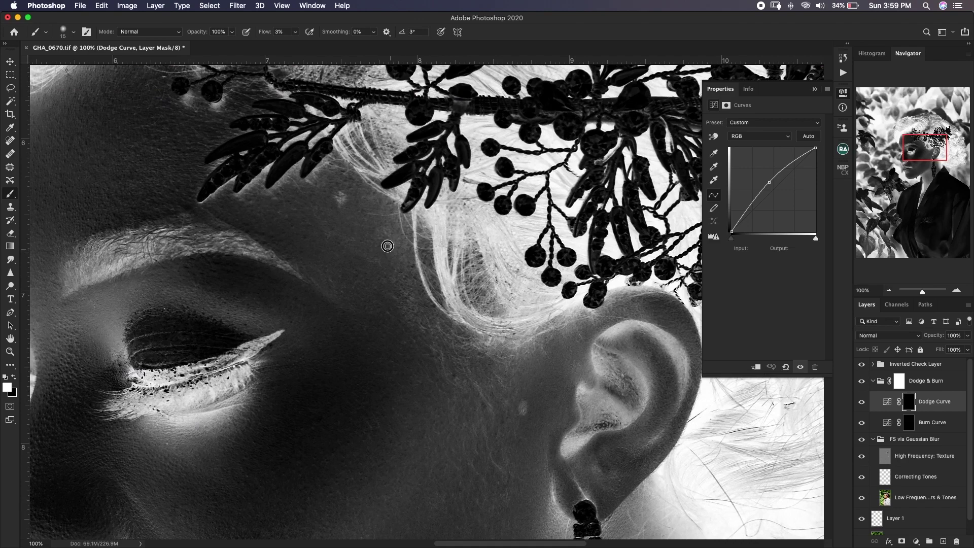
{"action": "key", "text": "bracketright"}
{"action": "key", "text": "bracketleft"}
{"action": "key", "text": "bracketright"}
{"action": "left_click_drag", "start_coordinate": [512, 412], "coordinate": [461, 319]}
{"action": "key", "text": "bracketleft"}
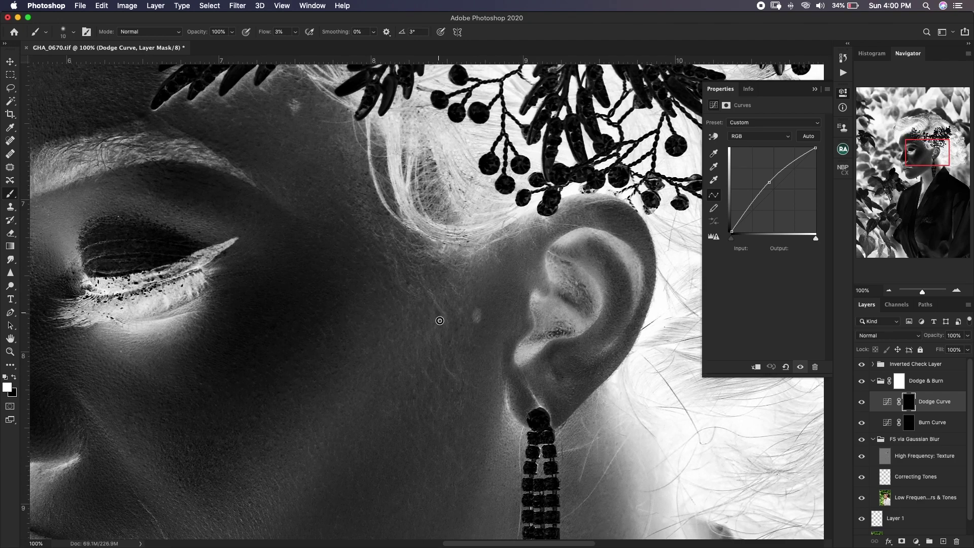
{"action": "key", "text": "bracketright"}
{"action": "key", "text": "bracketright"}
{"action": "key", "text": "bracketright"}
{"action": "scroll", "coordinate": [339, 243], "scroll_direction": "up", "scroll_amount": 5}
{"action": "scroll", "coordinate": [339, 244], "scroll_direction": "left", "scroll_amount": 2}
{"action": "key", "text": "bracketright"}
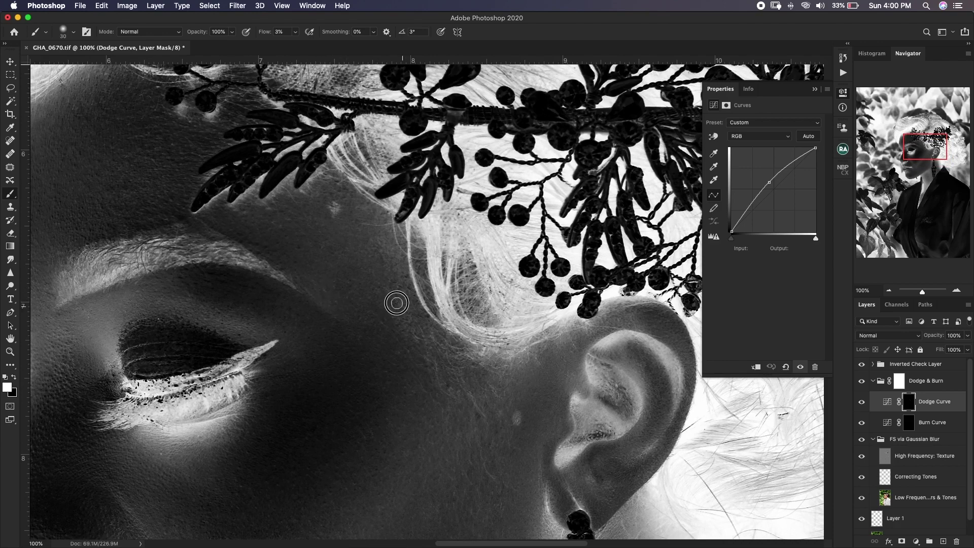
Hide the Inverted Check Layer group and dodge the dark patches along the temple and forehead hairline in the colour view.
{"action": "left_click", "coordinate": [861, 364]}
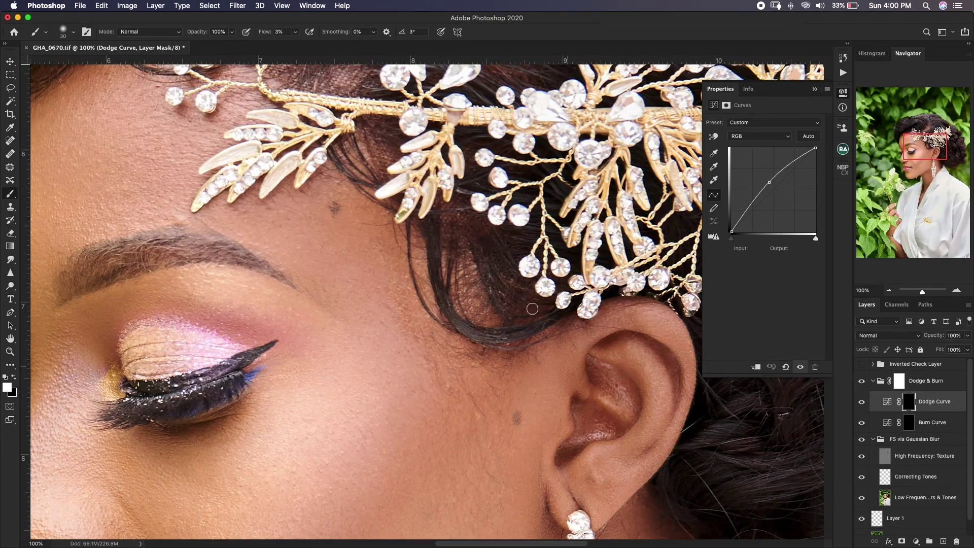
{"action": "left_click_drag", "start_coordinate": [469, 329], "coordinate": [451, 299]}
{"action": "key", "text": "bracketleft"}
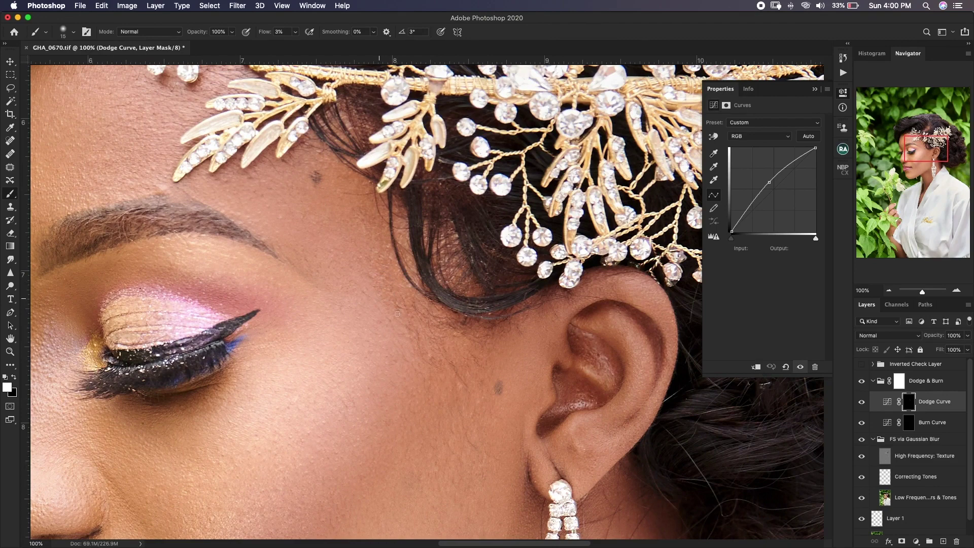
{"action": "key", "text": "bracketright"}
{"action": "left_click_drag", "start_coordinate": [313, 183], "coordinate": [463, 315]}
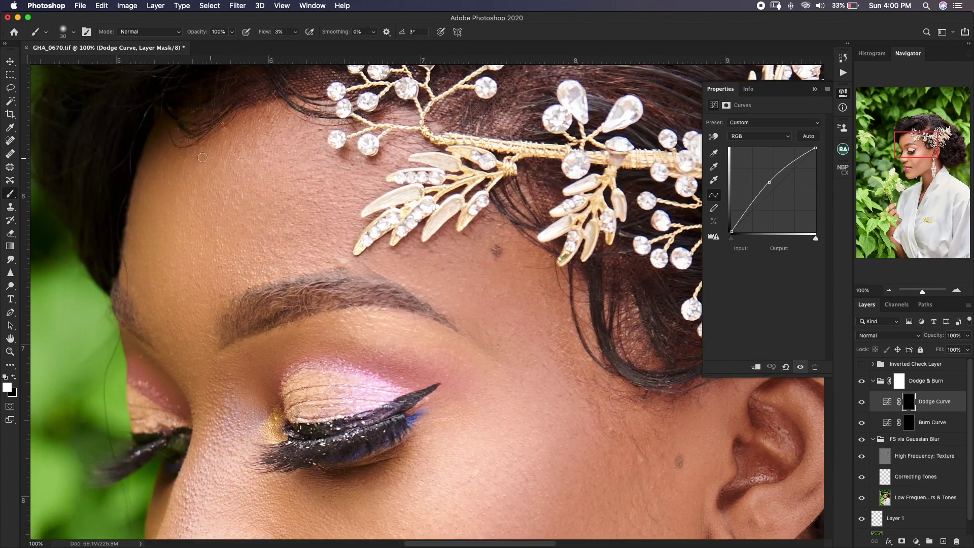
{"action": "key", "text": "bracketright"}
Dodge the darker spots on the cheek beside the nose and above the upper lip with a brush of about 15 to 25 px.
{"action": "left_click_drag", "start_coordinate": [282, 368], "coordinate": [211, 224]}
{"action": "key", "text": "bracketright"}
{"action": "scroll", "coordinate": [261, 217], "scroll_direction": "down", "scroll_amount": 5}
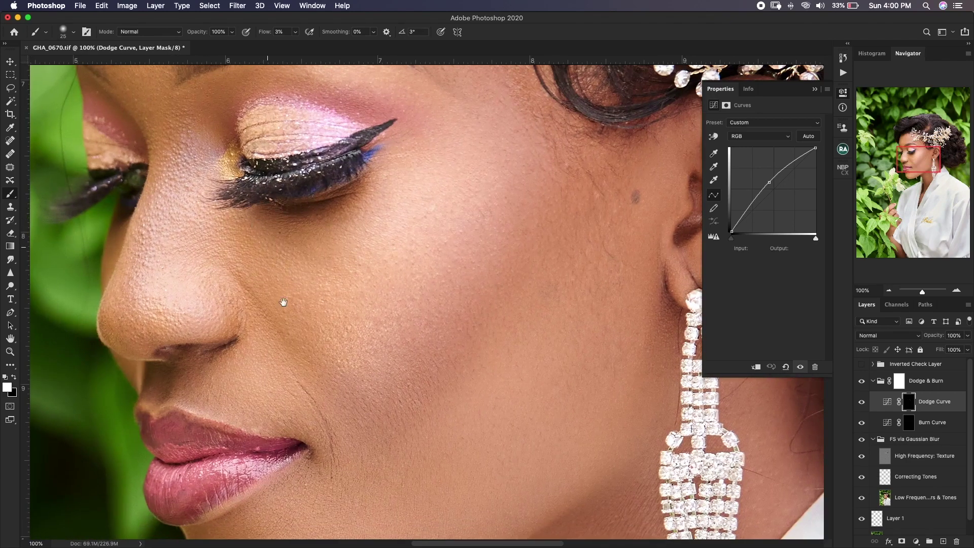
{"action": "scroll", "coordinate": [298, 308], "scroll_direction": "down", "scroll_amount": 5}
{"action": "scroll", "coordinate": [298, 308], "scroll_direction": "right", "scroll_amount": 2}
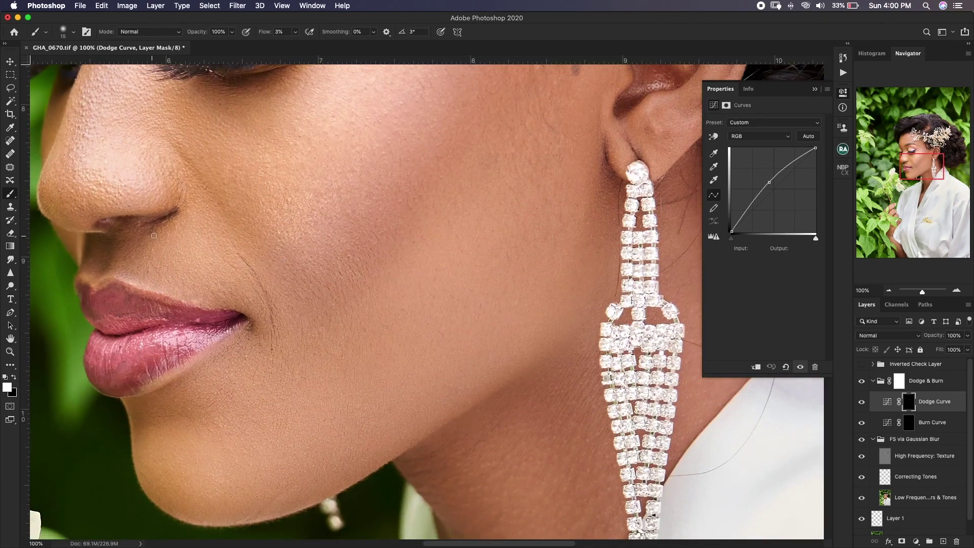
{"action": "key", "text": "bracketright"}
{"action": "key", "text": "bracketleft"}
Dodge the uneven dark areas around the chin, jawline and neck beside the earring with a brush of about 15 to 20 px.
{"action": "scroll", "coordinate": [263, 299], "scroll_direction": "down", "scroll_amount": 4}
{"action": "scroll", "coordinate": [264, 299], "scroll_direction": "right", "scroll_amount": 1}
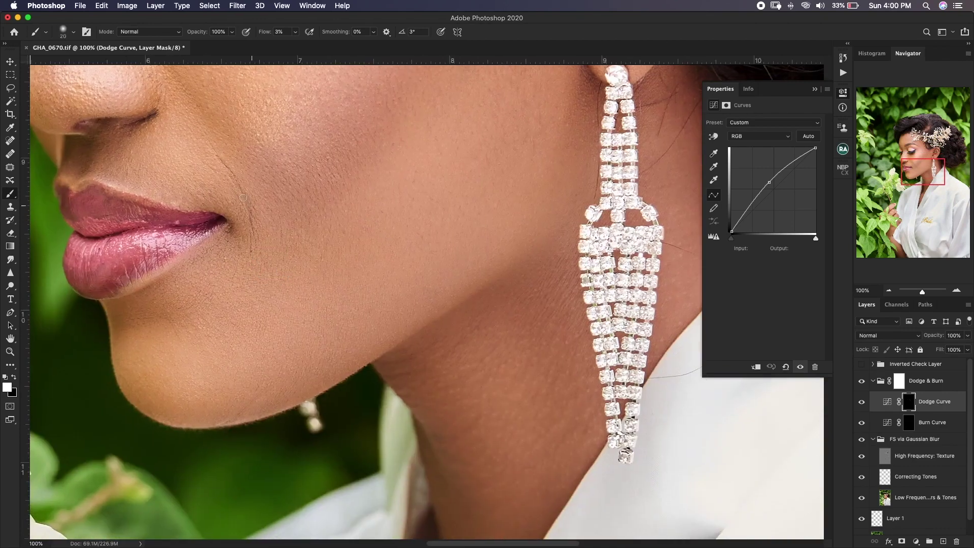
{"action": "key", "text": "bracketright"}
{"action": "key", "text": "bracketright"}
{"action": "left_click_drag", "start_coordinate": [307, 366], "coordinate": [253, 290]}
{"action": "left_click_drag", "start_coordinate": [414, 245], "coordinate": [365, 278]}
{"action": "key", "text": "bracketleft"}
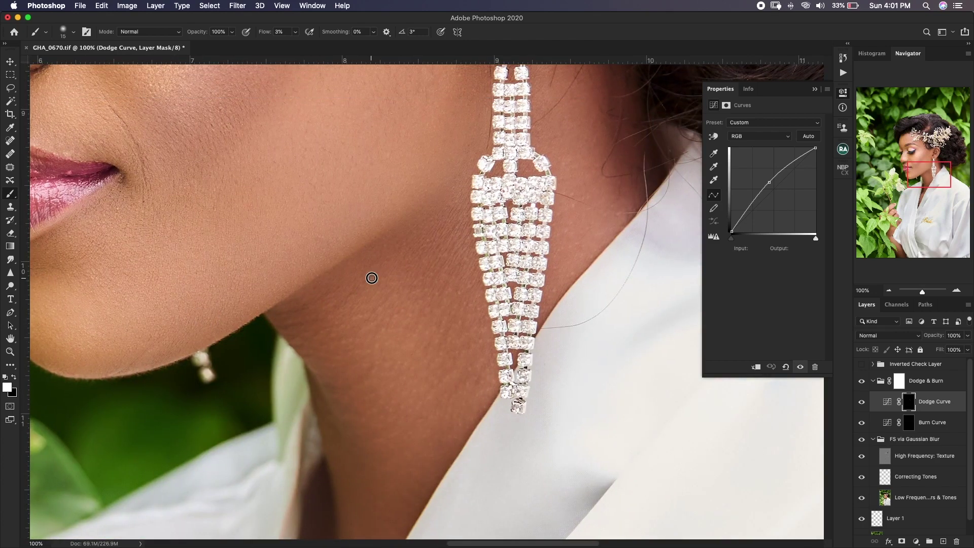
{"action": "key", "text": "bracketright"}
Dodge the uneven spots on the cheek and the area in front of the ear with a brush of about 15 to 20 px.
{"action": "scroll", "coordinate": [440, 383], "scroll_direction": "up", "scroll_amount": 10}
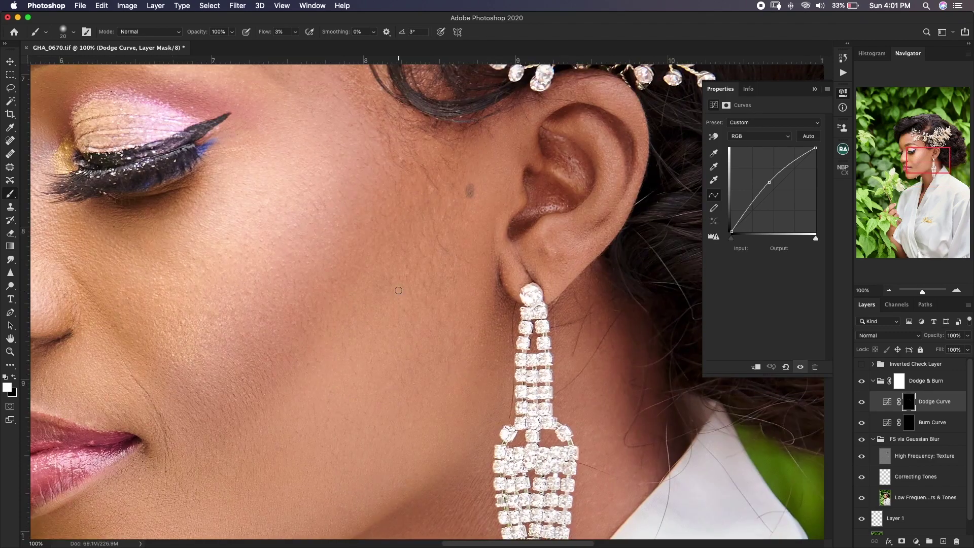
{"action": "key", "text": "bracketleft"}
{"action": "scroll", "coordinate": [380, 351], "scroll_direction": "up", "scroll_amount": 4}
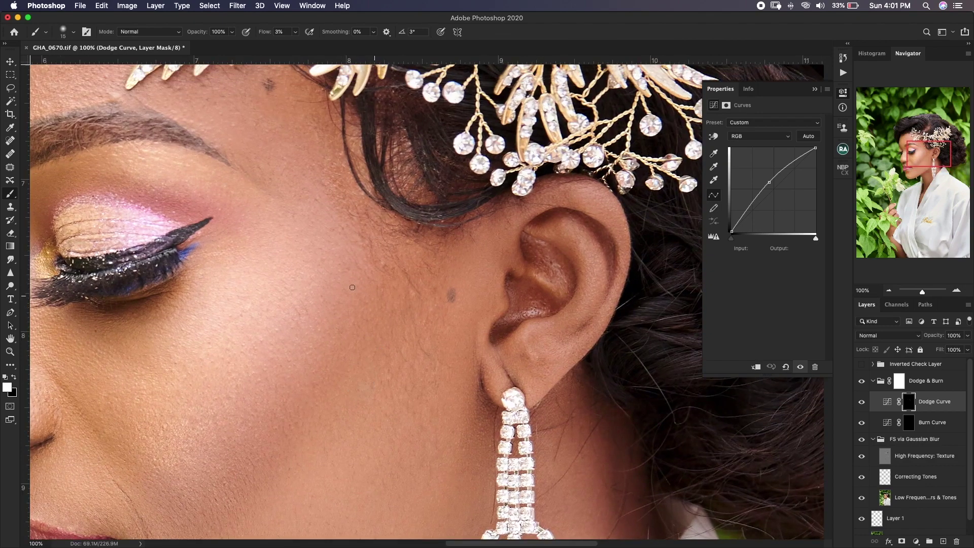
{"action": "left_click_drag", "start_coordinate": [320, 285], "coordinate": [412, 344]}
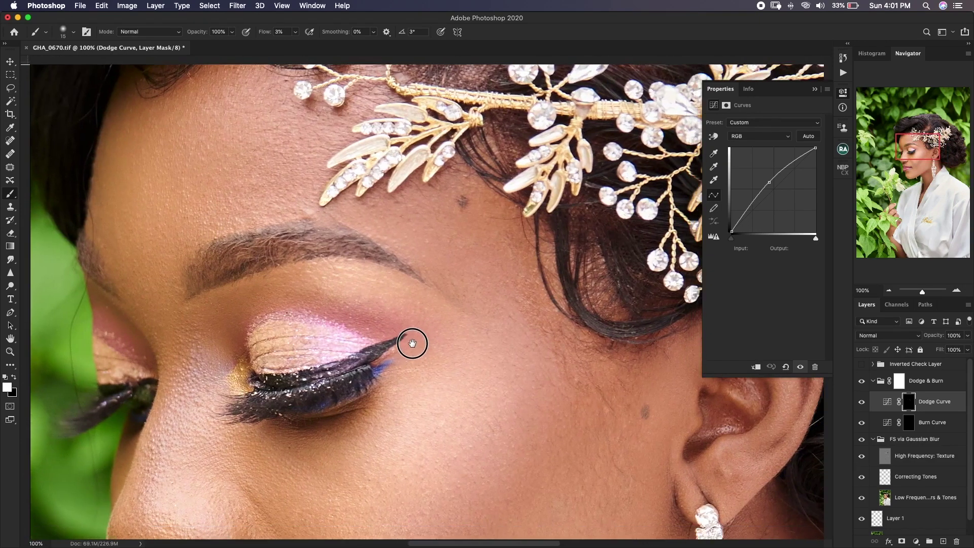
Smooth the darker patches across the lower cheek on the Dodge Curve mask, varying the brush between about 25 and 60 px.
{"action": "scroll", "coordinate": [464, 387], "scroll_direction": "down", "scroll_amount": 10}
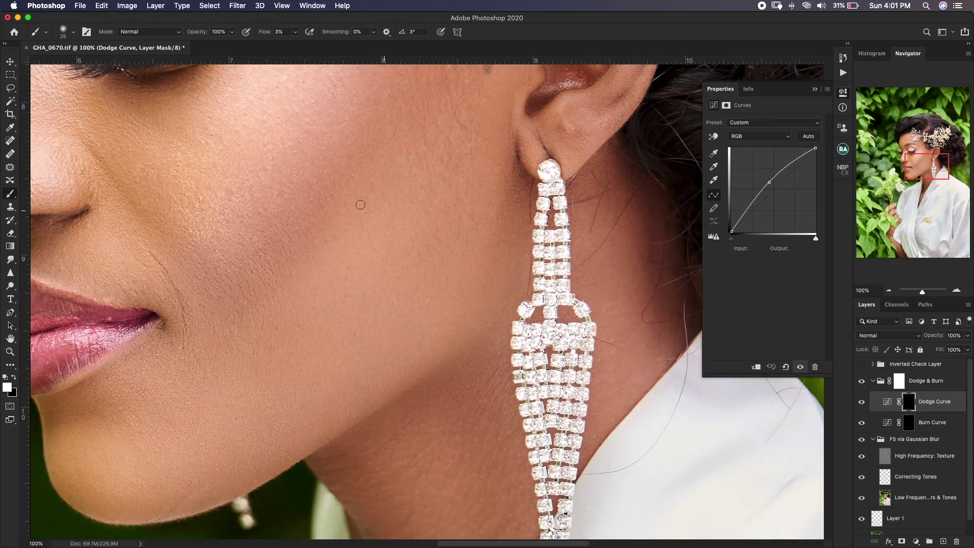
{"action": "key", "text": "bracketleft"}
{"action": "key", "text": "bracketright"}
{"action": "scroll", "coordinate": [355, 274], "scroll_direction": "up", "scroll_amount": 3}
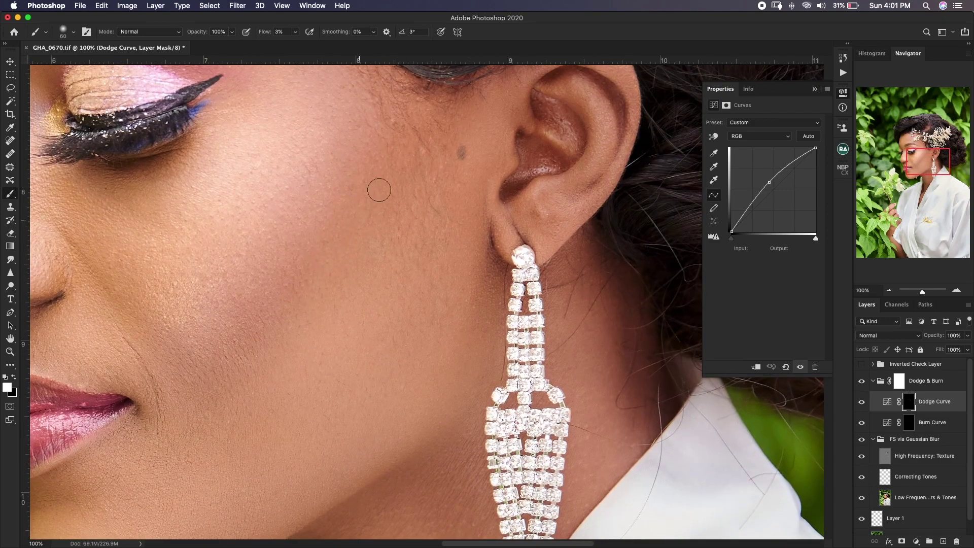
{"action": "key", "text": "bracketleft"}
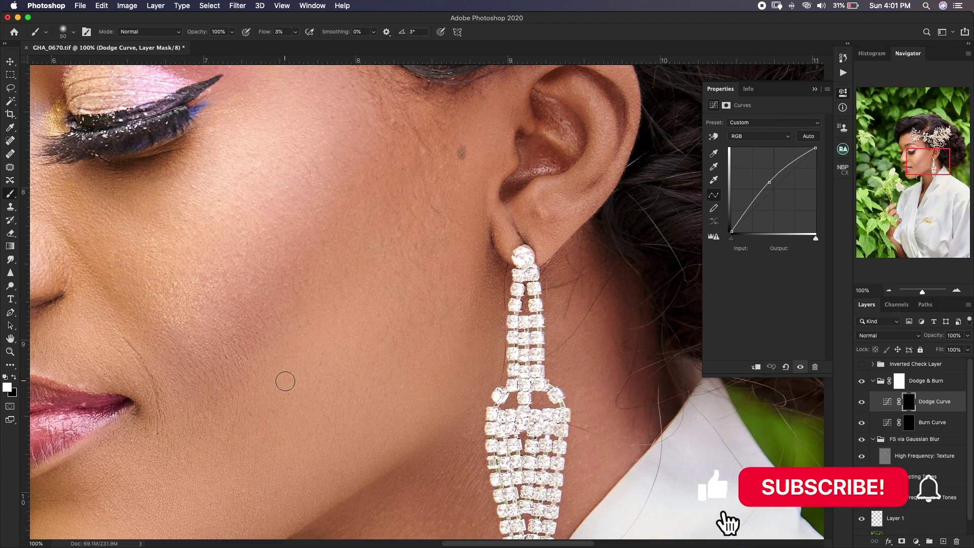
Dodge larger areas of the face with a brush of about 70 to 150 px and compare the result with the Dodge & Burn group hidden.
{"action": "key", "text": "super+minus"}
{"action": "key", "text": "super+minus"}
{"action": "key", "text": "super+minus"}
{"action": "key", "text": "super+minus"}
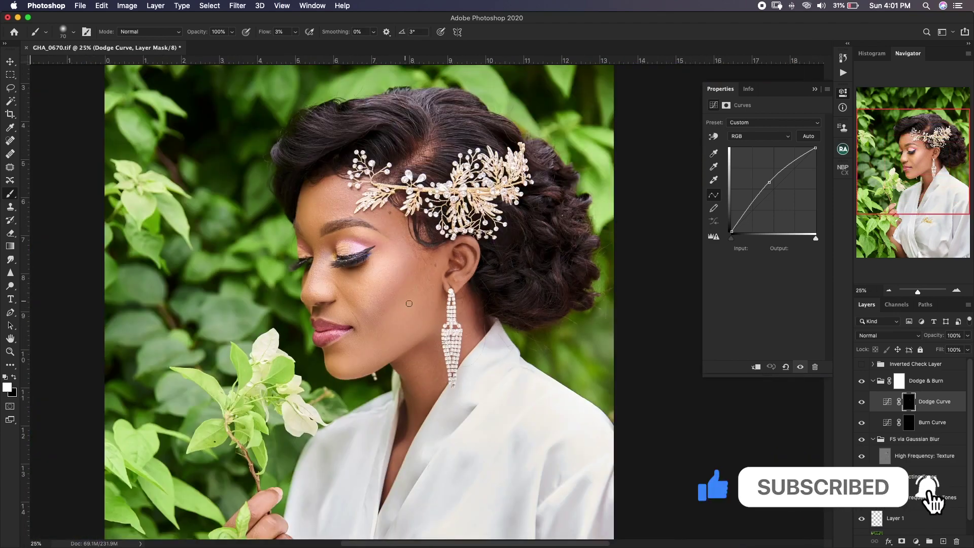
{"action": "key", "text": "bracketright"}
{"action": "key", "text": "bracketright"}
{"action": "key", "text": "bracketright"}
{"action": "key", "text": "bracketright"}
{"action": "key", "text": "bracketright"}
{"action": "key", "text": "bracketright"}
{"action": "key", "text": "bracketright"}
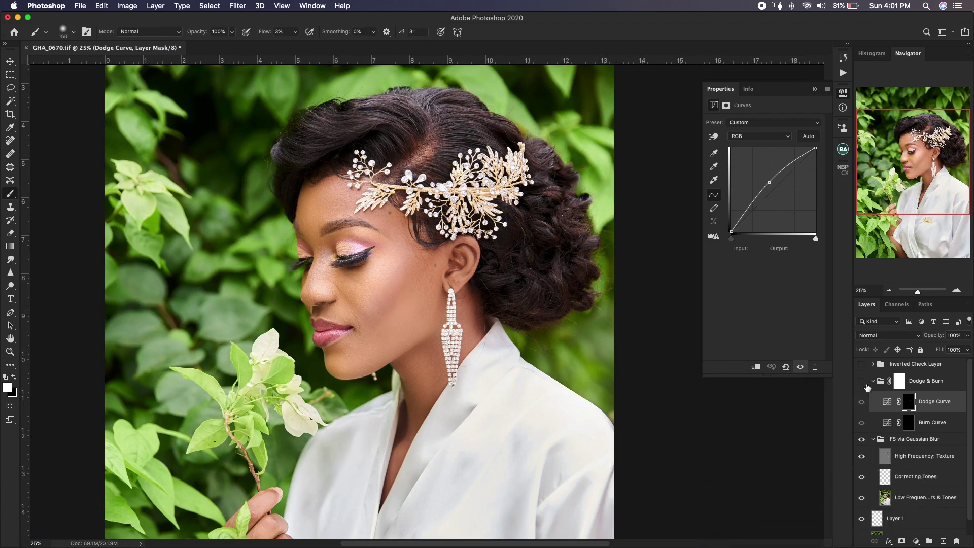
{"action": "left_click", "coordinate": [862, 383]}
Dodge the dark areas on the wrist and hand holding the plant with a brush of about 60 to 90 px.
{"action": "mouse_move", "coordinate": [427, 294]}
{"action": "left_mouse_down"}
{"action": "mouse_move", "coordinate": [420, 202]}
{"action": "mouse_move", "coordinate": [430, 230]}
{"action": "left_mouse_up"}
{"action": "key", "text": "super+r"}
{"action": "scroll", "coordinate": [409, 265], "scroll_direction": "down", "scroll_amount": 2}
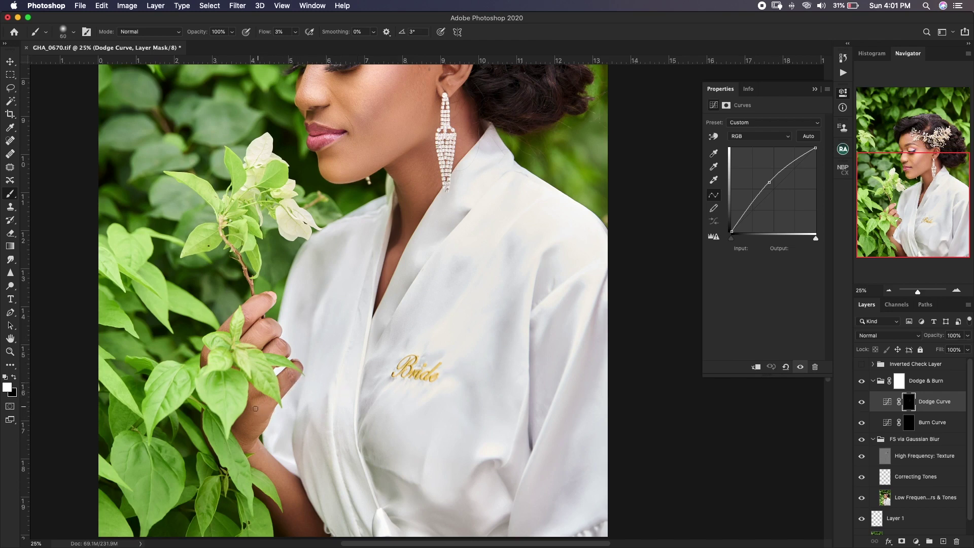
{"action": "key", "text": "bracketright"}
{"action": "left_click_drag", "start_coordinate": [266, 424], "coordinate": [253, 430]}
{"action": "left_click_drag", "start_coordinate": [475, 242], "coordinate": [475, 389]}
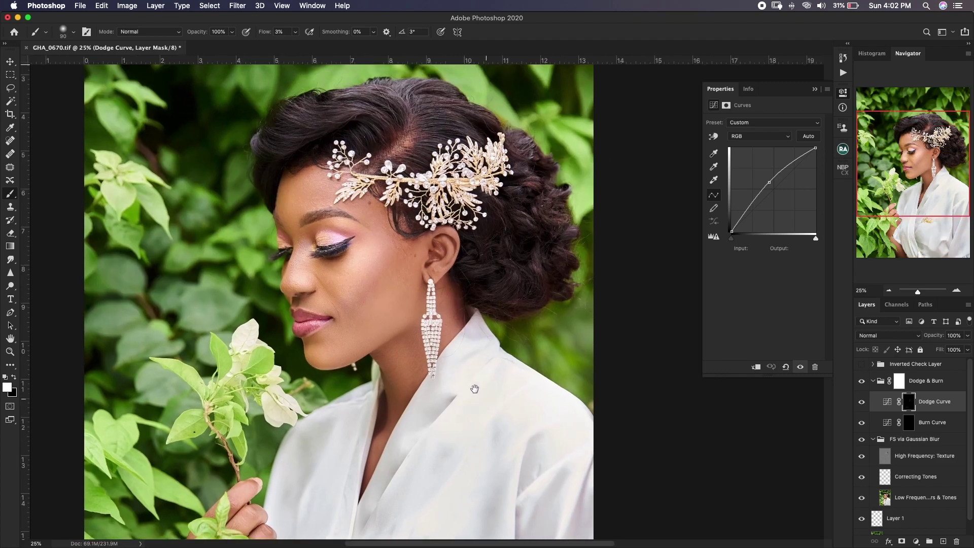
Collapse the Dodge & Burn group and examine the whole portrait with the Inverted Check Layer group temporarily shown.
{"action": "left_click", "coordinate": [906, 365]}
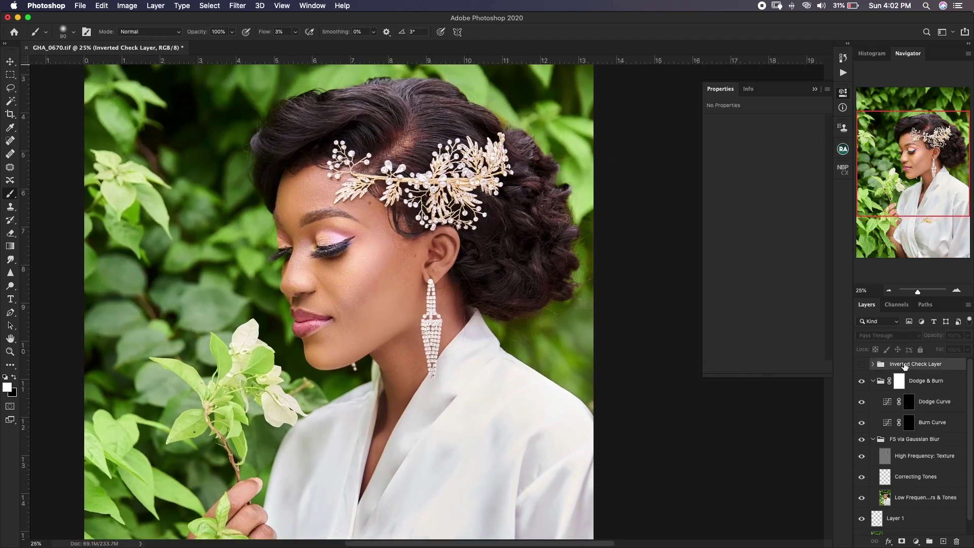
{"action": "left_click", "coordinate": [873, 381]}
{"action": "left_click", "coordinate": [862, 364]}
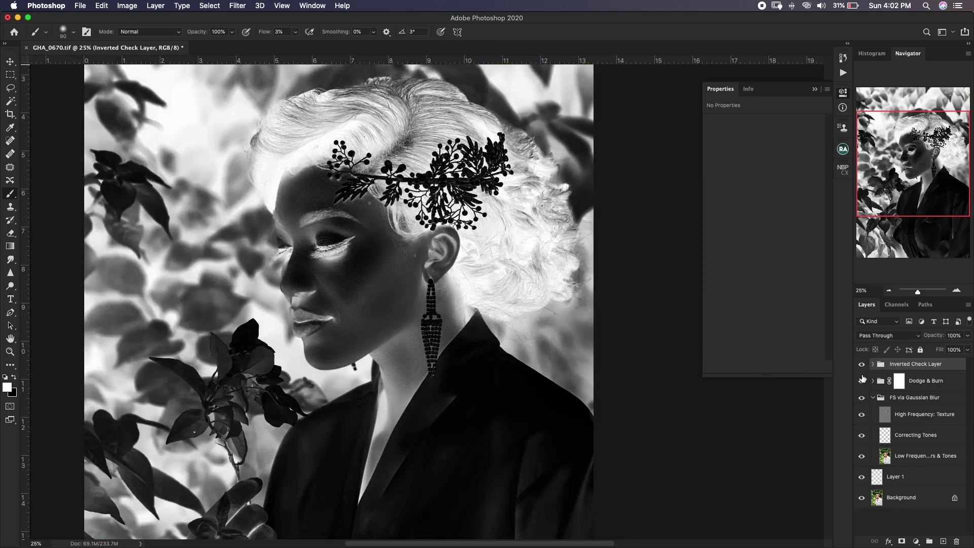
{"action": "left_click", "coordinate": [862, 365]}
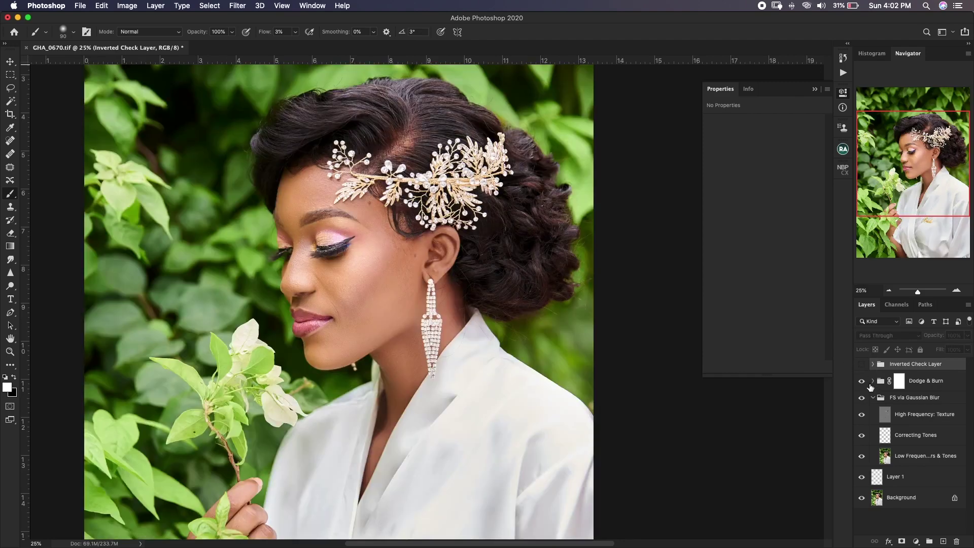
Create a second dodge and burn set with the Retouching Academy DB Curves action, and collapse and hide its Visual Aid - DELETE group.
{"action": "left_click", "coordinate": [916, 382]}
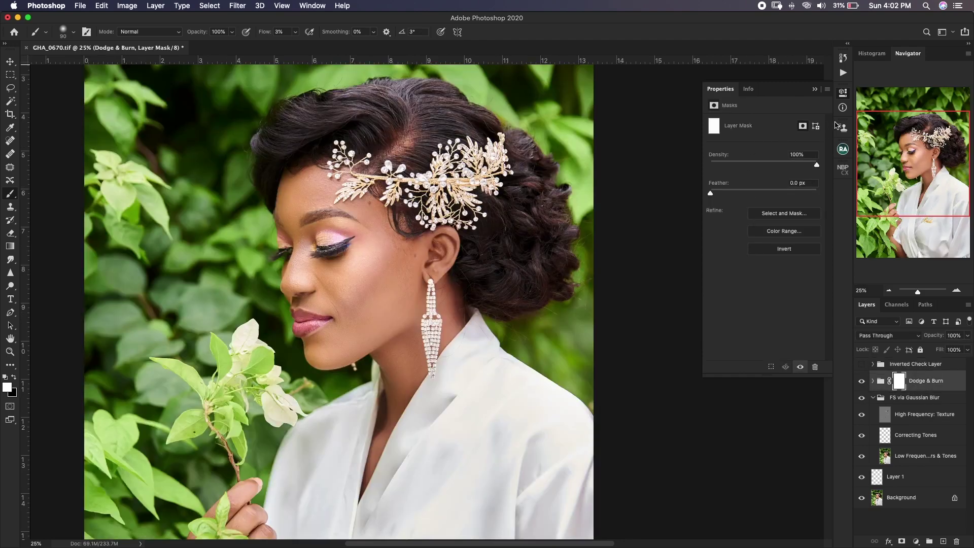
{"action": "left_click", "coordinate": [843, 148]}
{"action": "left_click", "coordinate": [752, 205]}
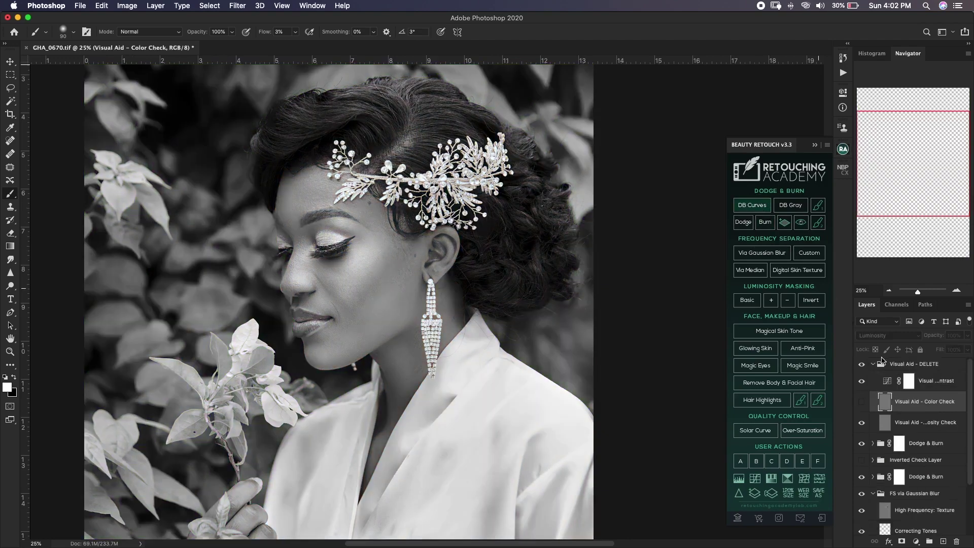
{"action": "left_click", "coordinate": [873, 365]}
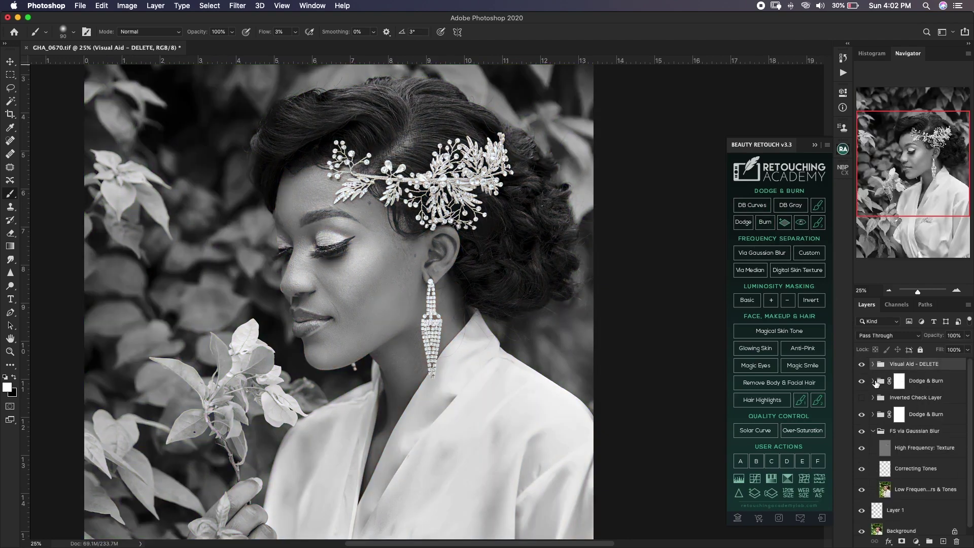
{"action": "left_click", "coordinate": [861, 365]}
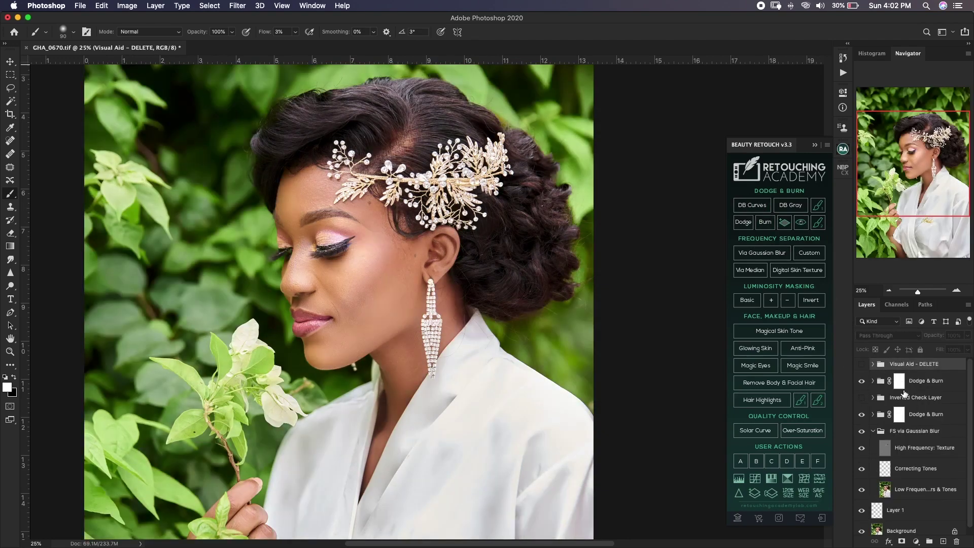
Select the Dodge Curve mask in the new Dodge & Burn group with a brush flow of 2%, and save the document.
{"action": "left_click", "coordinate": [873, 381]}
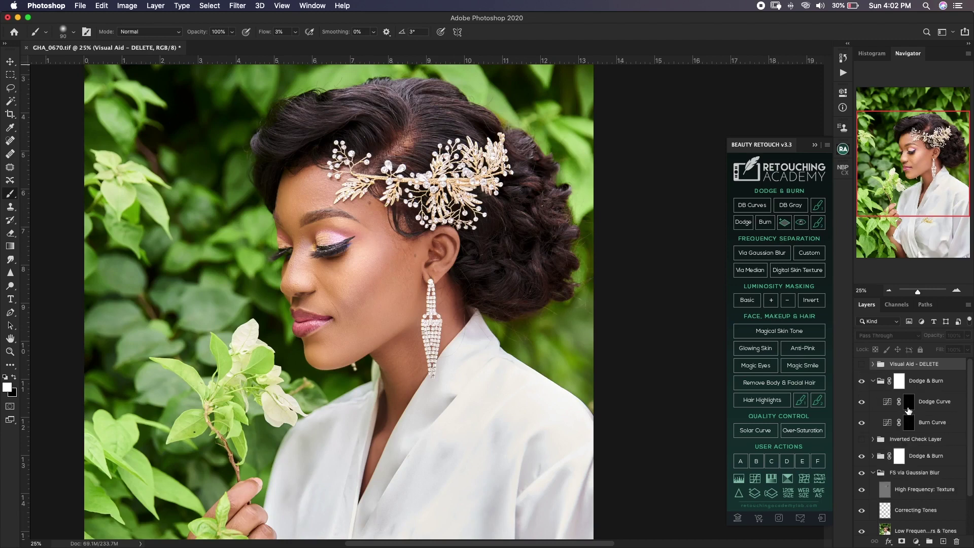
{"action": "left_click", "coordinate": [909, 401]}
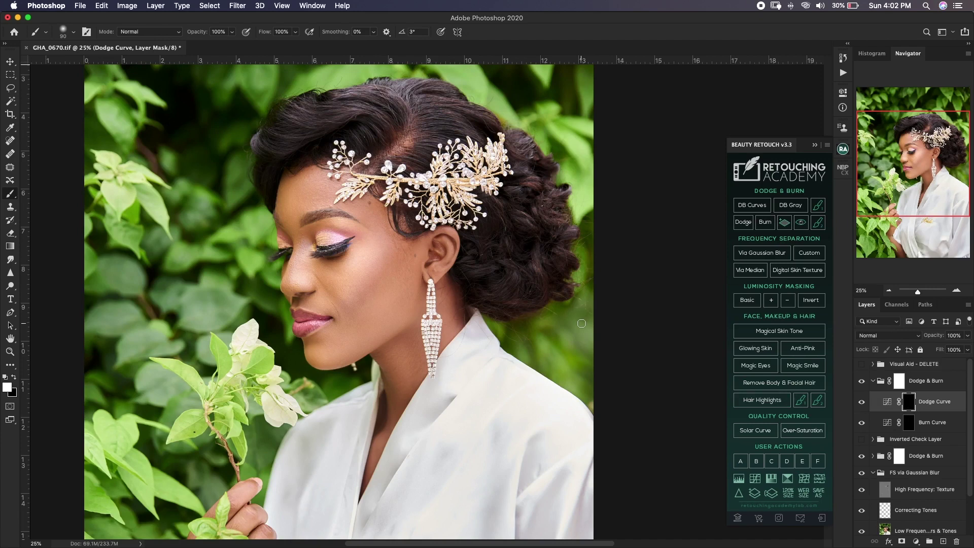
{"action": "key", "text": "super+s"}
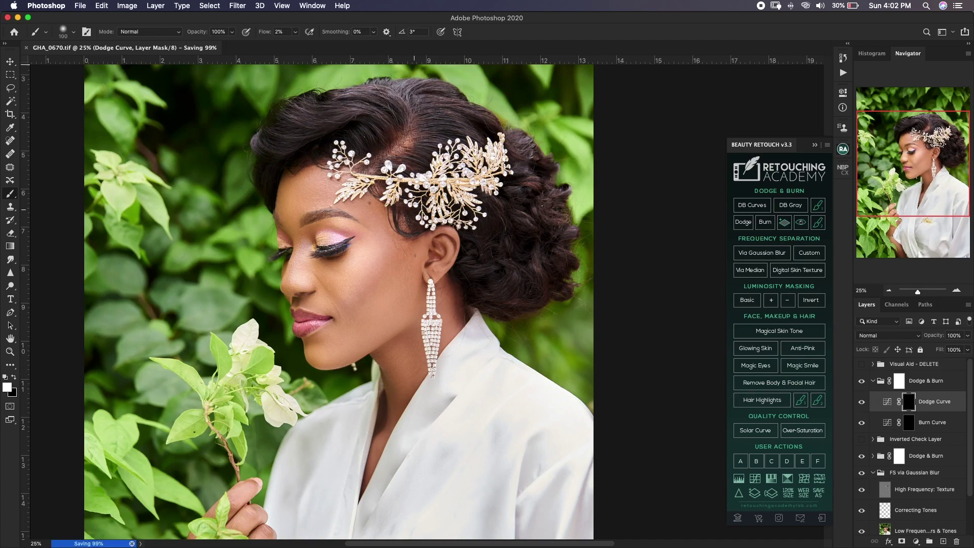
Dodge broad highlights on the forehead and cheek on the new Dodge Curve mask, varying the brush from about 100 to 400 px.
{"action": "key", "text": "bracketright"}
{"action": "key", "text": "bracketright"}
{"action": "key", "text": "bracketright"}
{"action": "key", "text": "bracketright"}
{"action": "key", "text": "bracketright"}
{"action": "key", "text": "bracketleft"}
{"action": "key", "text": "bracketleft"}
{"action": "left_click_drag", "start_coordinate": [310, 193], "coordinate": [304, 191]}
{"action": "key", "text": "bracketleft"}
{"action": "key", "text": "bracketleft"}
{"action": "key", "text": "bracketleft"}
{"action": "key", "text": "bracketleft"}
{"action": "key", "text": "bracketright"}
{"action": "key", "text": "bracketright"}
{"action": "key", "text": "bracketright"}
{"action": "key", "text": "bracketright"}
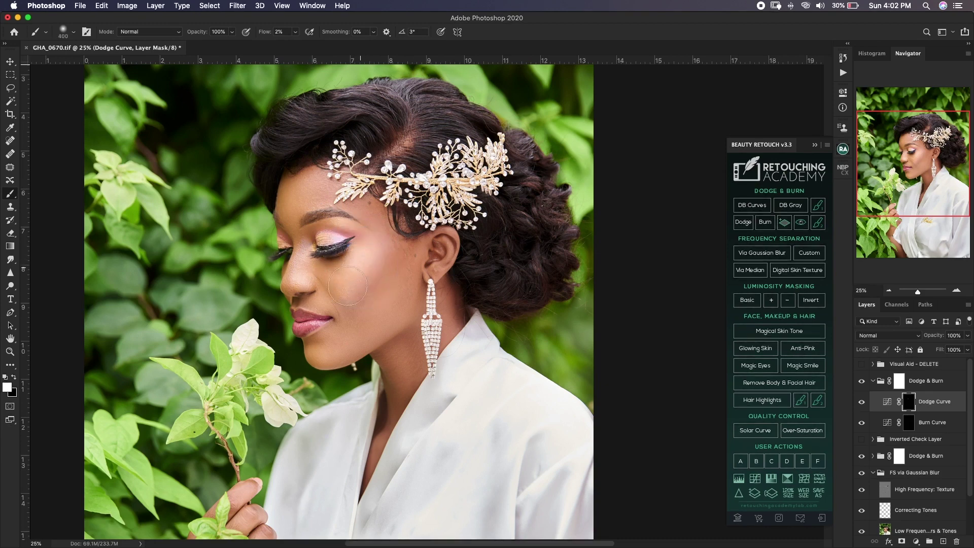
Brighten the highlights on the lower face and chin on the Dodge Curve mask with a brush of about 150 to 300 px.
{"action": "key", "text": "bracketleft"}
{"action": "key", "text": "bracketleft"}
{"action": "key", "text": "bracketleft"}
{"action": "key", "text": "bracketleft"}
{"action": "key", "text": "bracketleft"}
{"action": "key", "text": "bracketleft"}
{"action": "key", "text": "bracketleft"}
{"action": "key", "text": "bracketleft"}
{"action": "key", "text": "bracketleft"}
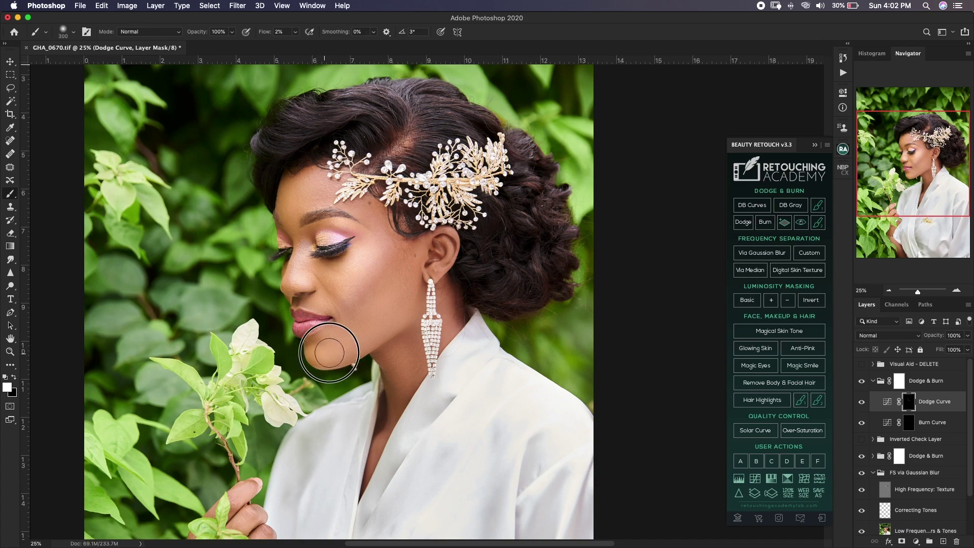
{"action": "key", "text": "bracketleft"}
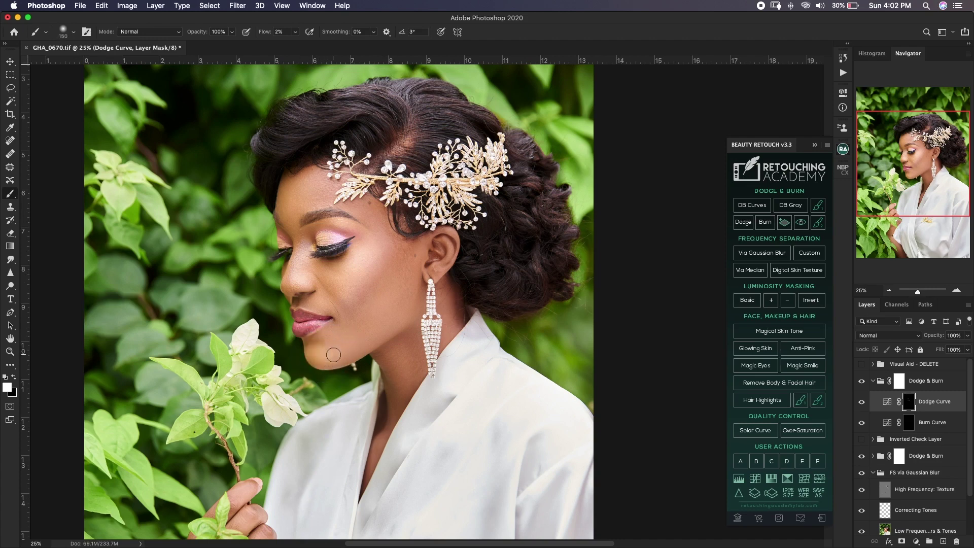
{"action": "key", "text": "bracketright"}
{"action": "key", "text": "bracketright"}
Dodge the highlights on the fingers and hand holding the plant with a brush of about 100 to 150 px.
{"action": "scroll", "coordinate": [400, 348], "scroll_direction": "down", "scroll_amount": 10}
{"action": "key", "text": "bracketright"}
{"action": "key", "text": "bracketright"}
{"action": "key", "text": "bracketright"}
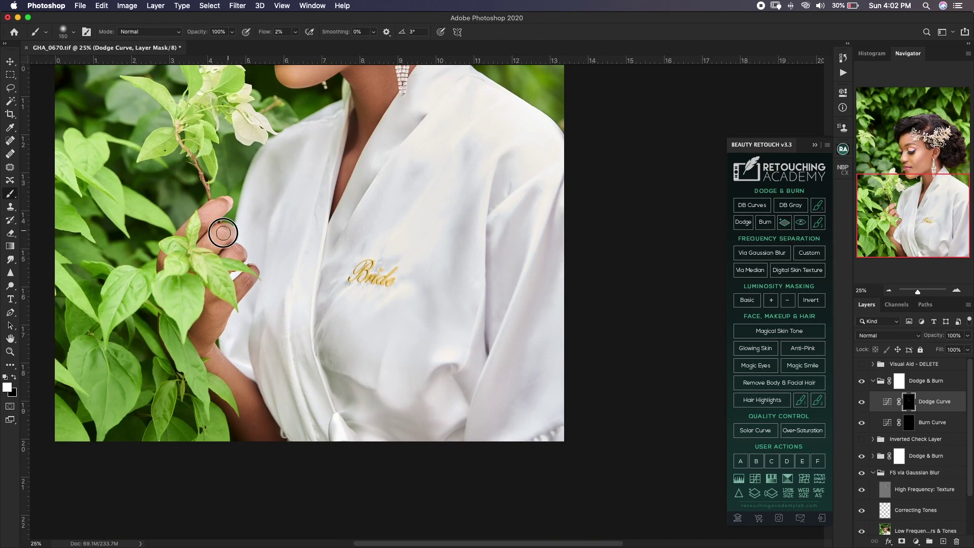
{"action": "key", "text": "bracketright"}
{"action": "key", "text": "bracketleft"}
{"action": "key", "text": "bracketleft"}
{"action": "key", "text": "bracketleft"}
Select the new Burn Curve mask and burn the contour shadow on the cheek with a brush of about 100 px.
{"action": "left_click", "coordinate": [929, 424]}
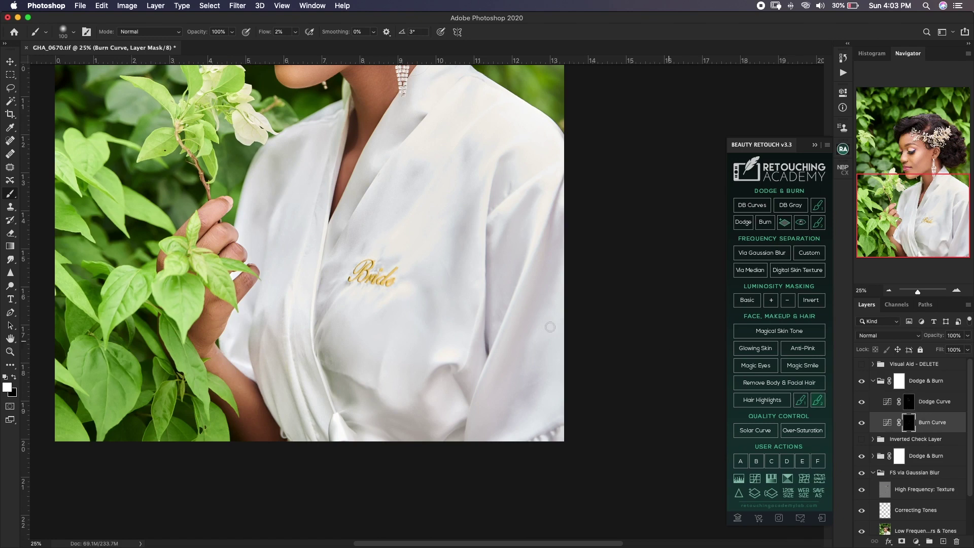
{"action": "key", "text": "bracketright"}
{"action": "scroll", "coordinate": [350, 292], "scroll_direction": "up", "scroll_amount": 10}
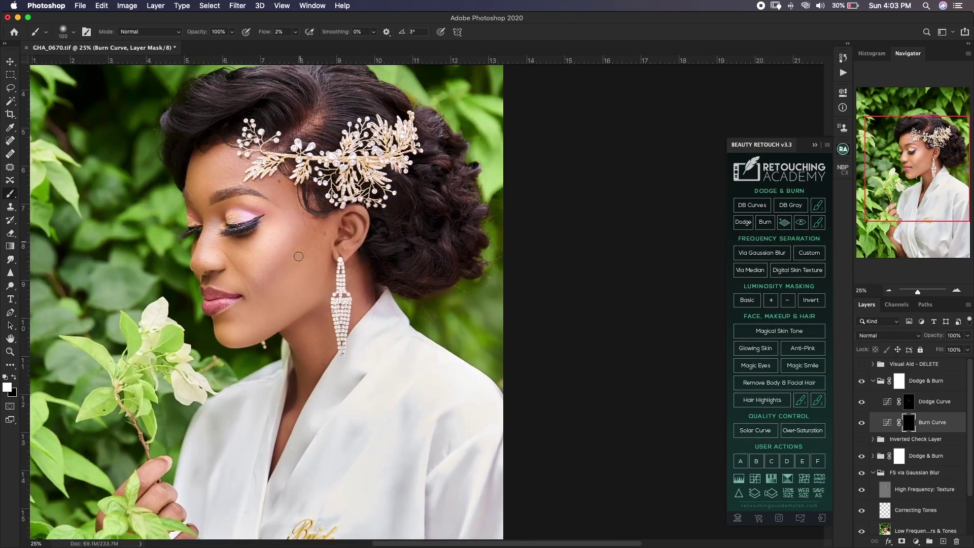
{"action": "mouse_move", "coordinate": [279, 272]}
{"action": "left_mouse_down"}
{"action": "mouse_move", "coordinate": [355, 272]}
{"action": "mouse_move", "coordinate": [330, 272]}
{"action": "left_mouse_up"}
{"action": "left_click_drag", "start_coordinate": [289, 239], "coordinate": [261, 265]}
{"action": "left_click_drag", "start_coordinate": [307, 260], "coordinate": [311, 306]}
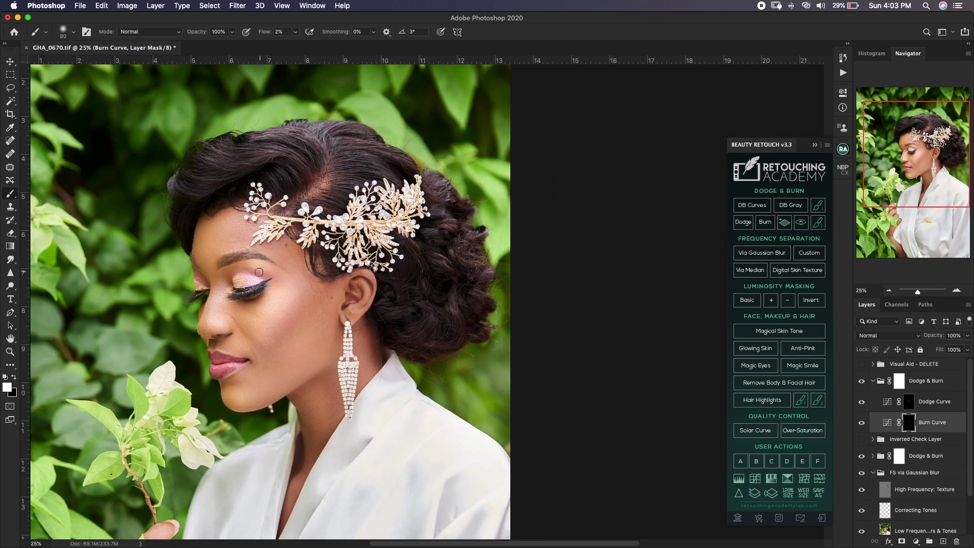
Burn the remaining facial shadows, starting around the eyelid, with a brush varied between about 90 and 150 px, and save the document.
{"action": "key", "text": "bracketright"}
{"action": "key", "text": "bracketright"}
{"action": "key", "text": "bracketright"}
{"action": "key", "text": "bracketright"}
{"action": "key", "text": "bracketleft"}
{"action": "key", "text": "bracketright"}
{"action": "key", "text": "bracketleft"}
{"action": "key", "text": "bracketleft"}
{"action": "key", "text": "bracketright"}
{"action": "key", "text": "bracketleft"}
{"action": "key", "text": "bracketleft"}
{"action": "key", "text": "bracketleft"}
{"action": "key", "text": "bracketright"}
{"action": "key", "text": "bracketright"}
{"action": "key", "text": "super+minus"}
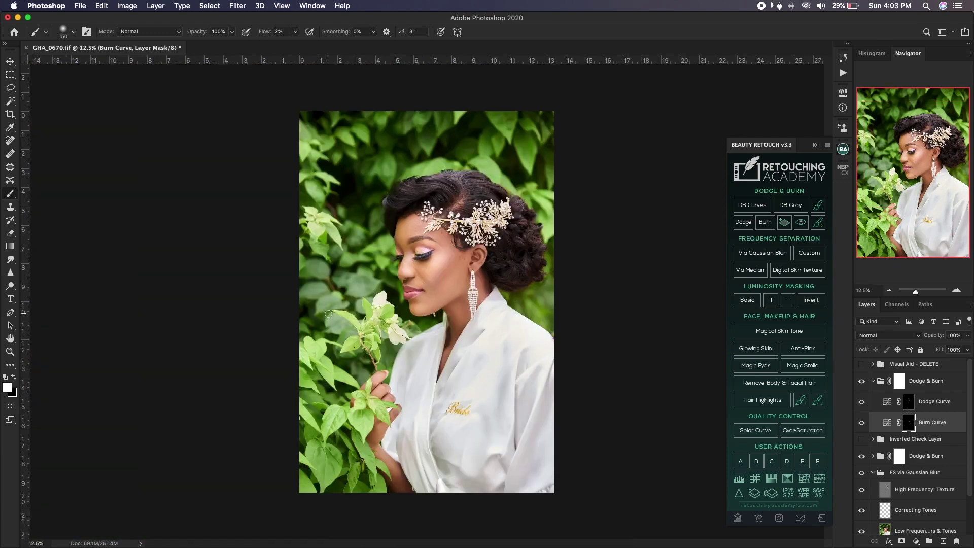
{"action": "key", "text": "super+s"}
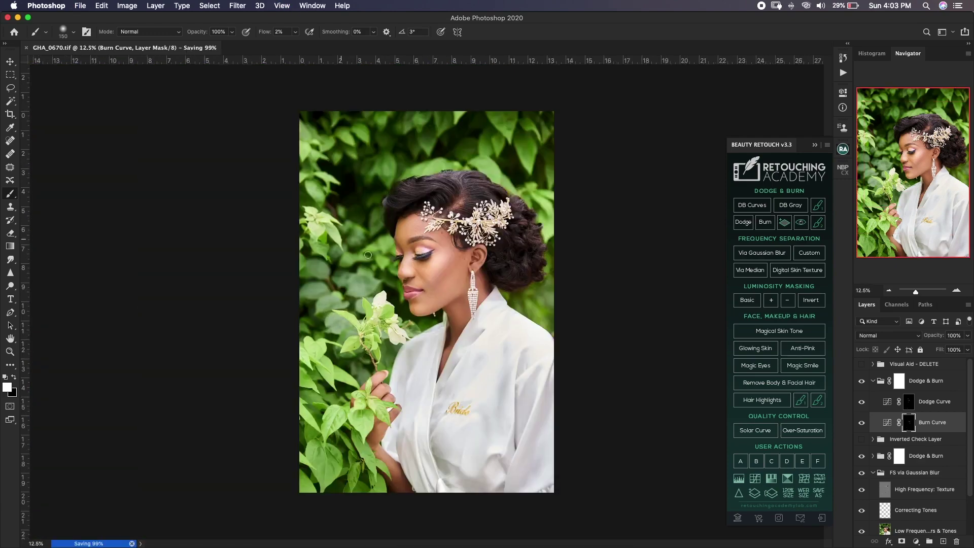
Compare the portrait with the new Dodge & Burn group switched off and on.
{"action": "left_click", "coordinate": [862, 382]}
{"action": "key", "text": "super+plus"}
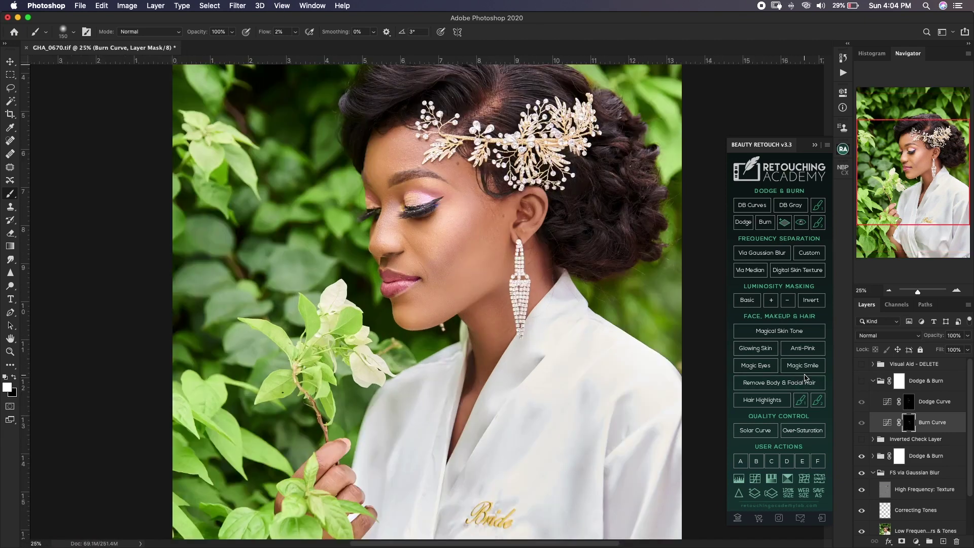
{"action": "left_click", "coordinate": [862, 382]}
{"action": "left_click", "coordinate": [862, 384]}
{"action": "left_click", "coordinate": [863, 383]}
{"action": "left_click_drag", "start_coordinate": [574, 344], "coordinate": [488, 373]}
{"action": "key", "text": "super+r"}
{"action": "left_click", "coordinate": [862, 381]}
Compare with the original by hiding all retouching layers and restoring Layer 1, FS via Gaussian Blur and both Dodge & Burn groups one by one.
{"action": "left_click_drag", "start_coordinate": [863, 456], "coordinate": [863, 472]}
{"action": "scroll", "coordinate": [908, 431], "scroll_direction": "down", "scroll_amount": 2}
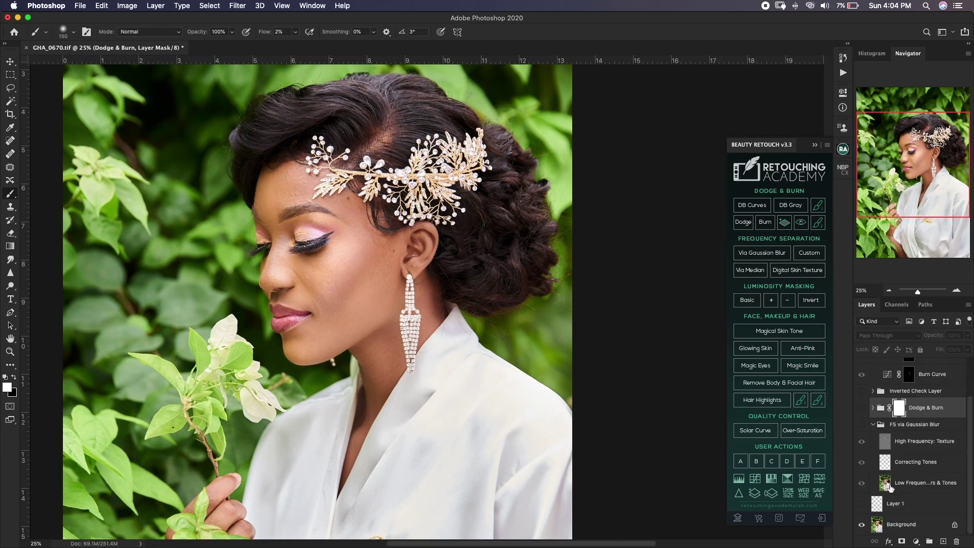
{"action": "left_click", "coordinate": [863, 506]}
{"action": "left_click", "coordinate": [863, 425]}
{"action": "scroll", "coordinate": [972, 424], "scroll_direction": "up", "scroll_amount": 2}
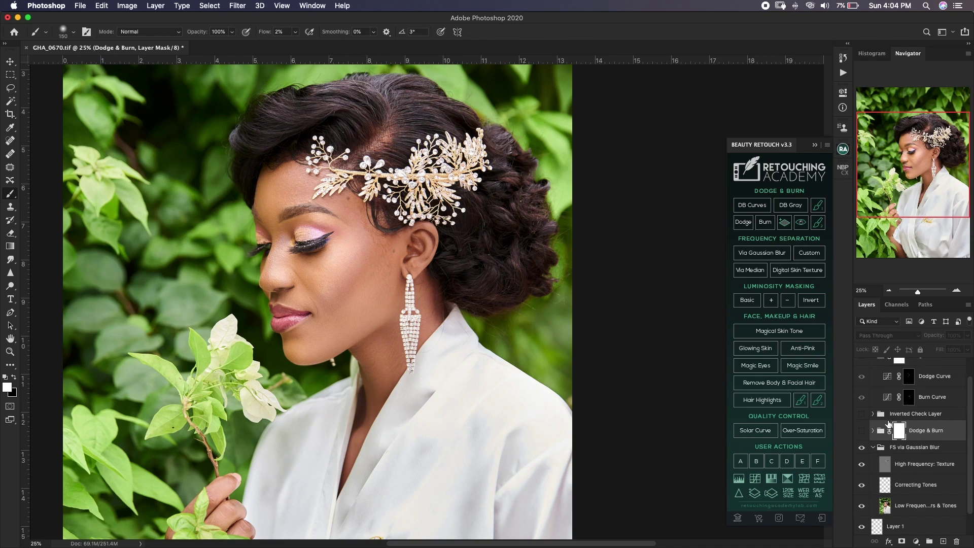
{"action": "left_click", "coordinate": [861, 431]}
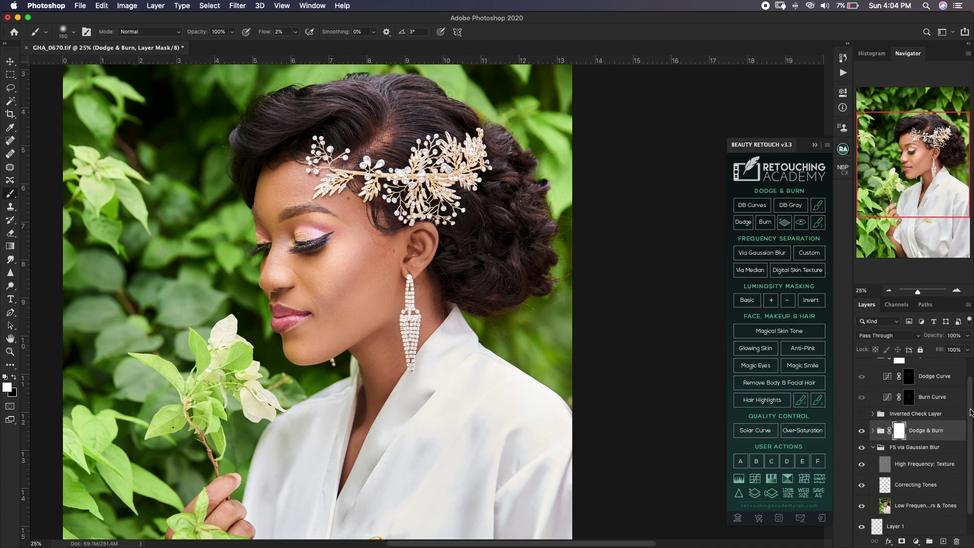
{"action": "scroll", "coordinate": [970, 412], "scroll_direction": "up", "scroll_amount": 2}
{"action": "left_click", "coordinate": [861, 381]}
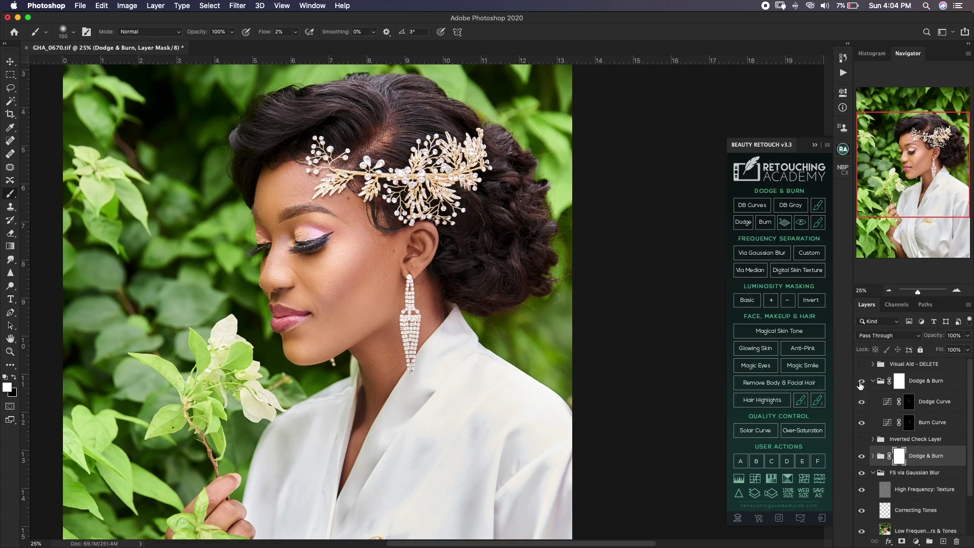
{"action": "key", "text": "super+minus"}
{"action": "key", "text": "super+minus"}
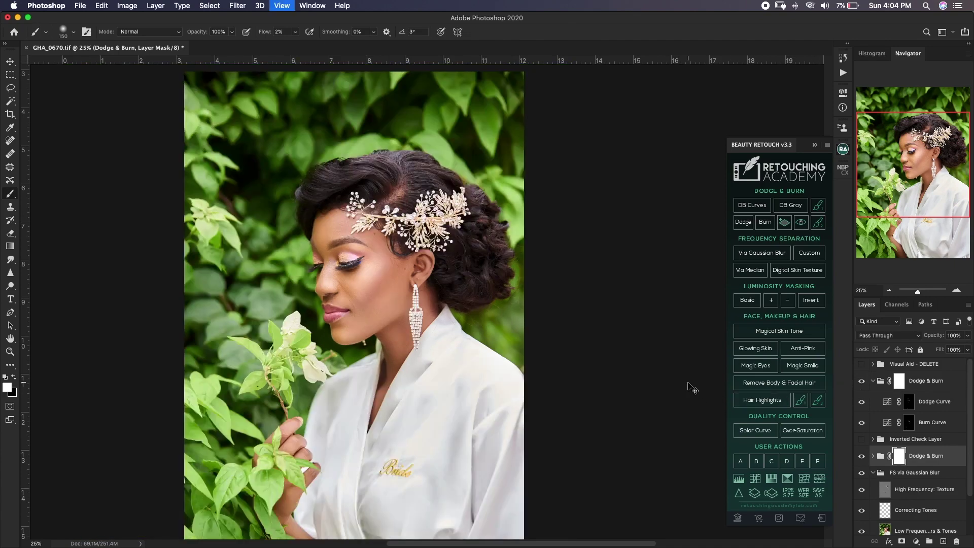
Save the retouched document and switch to Capture One to display GHA_0670.tif beside GHA_0670.NEF.
{"action": "key", "text": "super+s"}
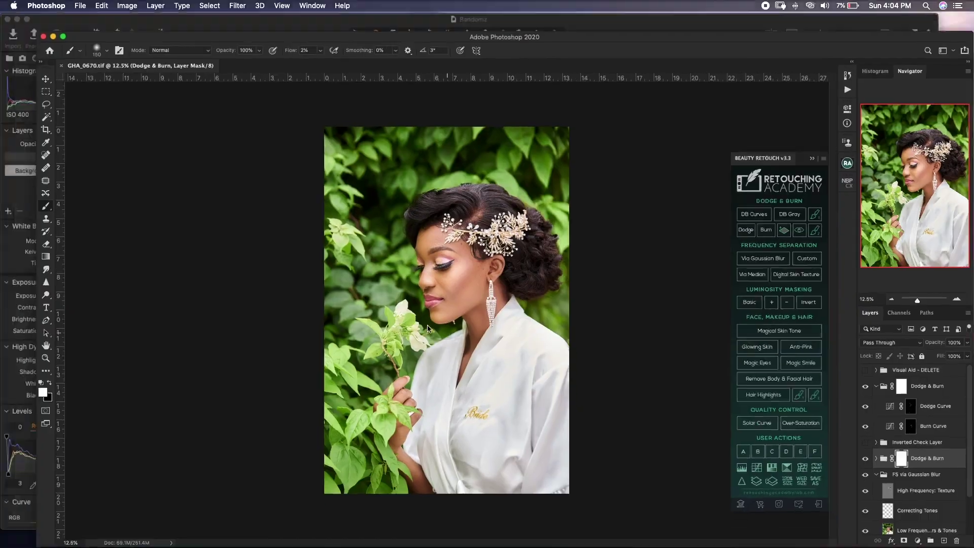
{"action": "key", "text": "super+Tab"}
{"action": "left_click", "coordinate": [932, 459], "text": "super"}
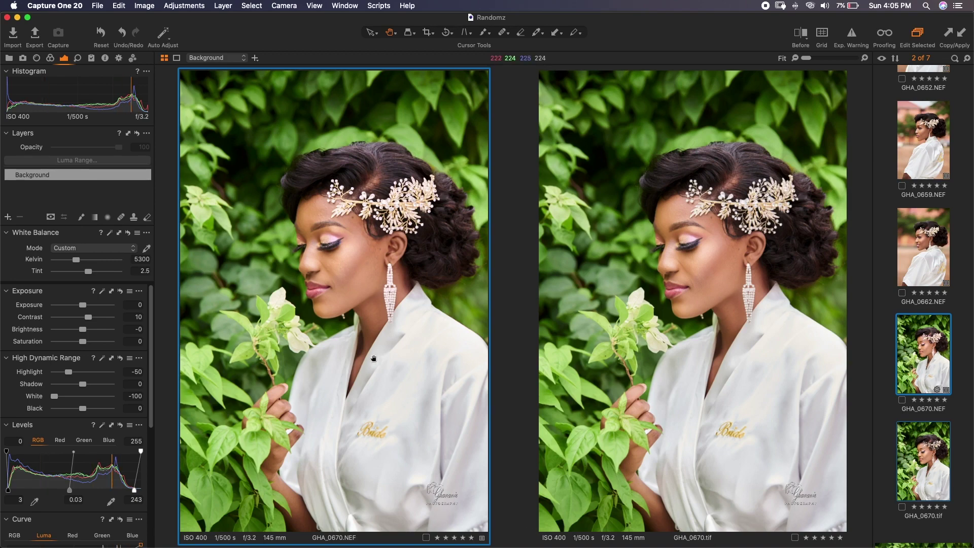
Enlarge the original NEF and the retouched TIF to 25% for a closer side-by-side comparison.
{"action": "left_click", "coordinate": [353, 249]}
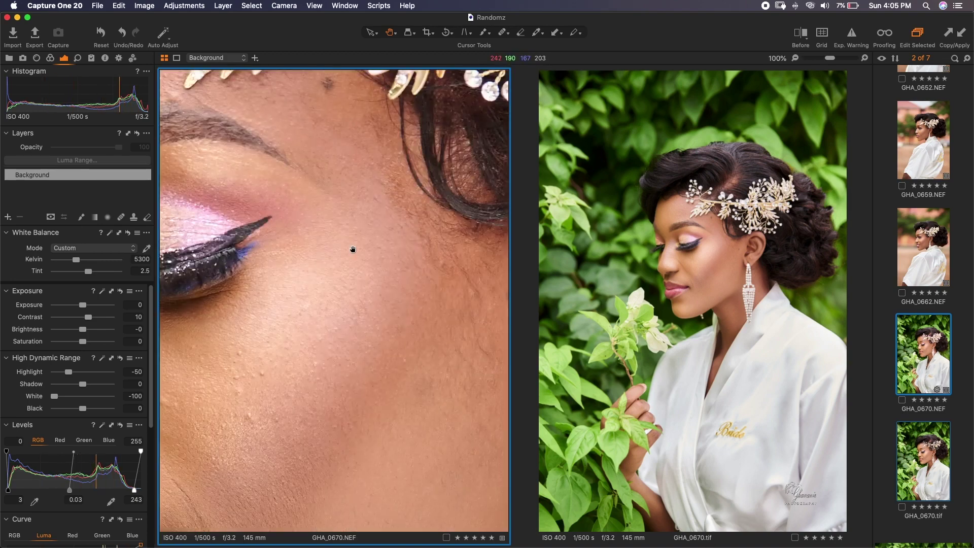
{"action": "left_click", "coordinate": [353, 249]}
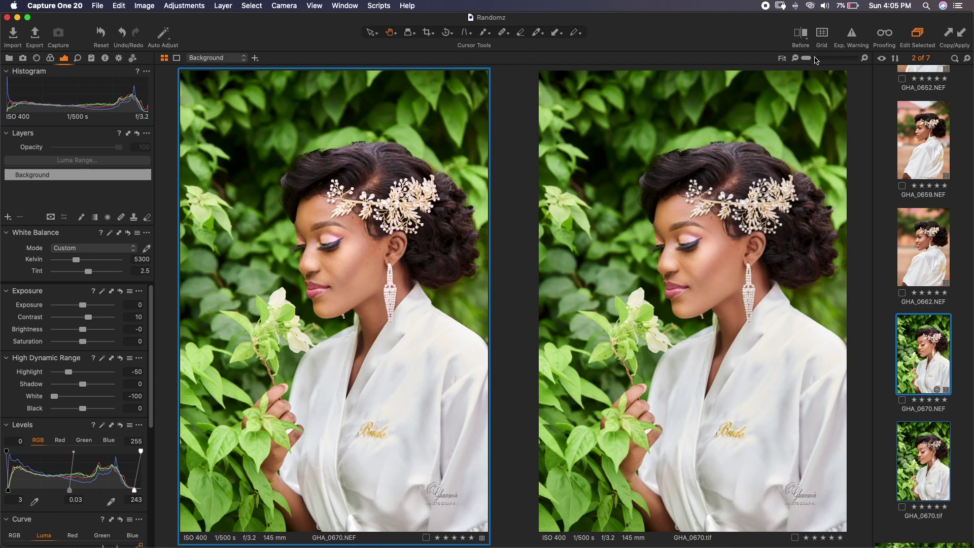
{"action": "left_click_drag", "start_coordinate": [806, 59], "coordinate": [817, 61]}
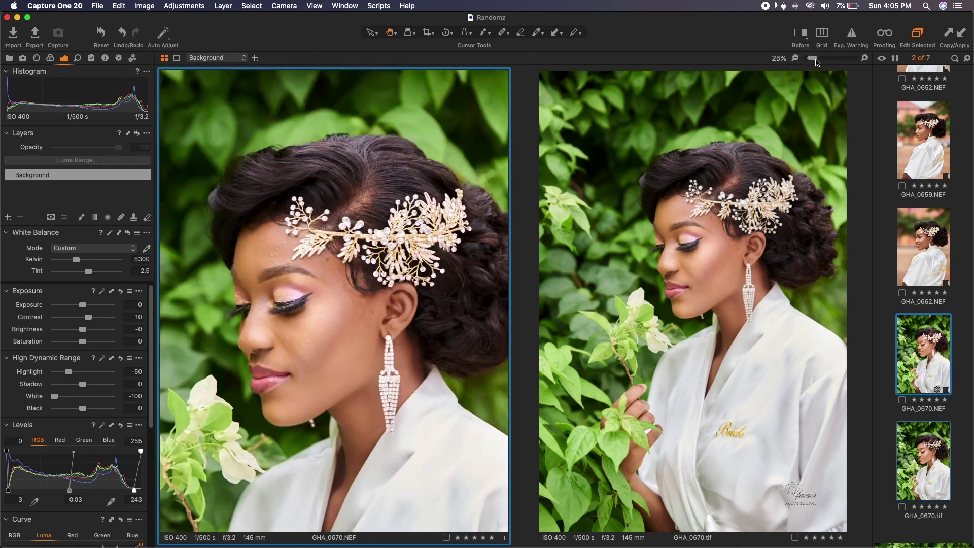
{"action": "left_click", "coordinate": [815, 75]}
{"action": "left_click", "coordinate": [808, 61]}
{"action": "left_click_drag", "start_coordinate": [808, 61], "coordinate": [813, 61]}
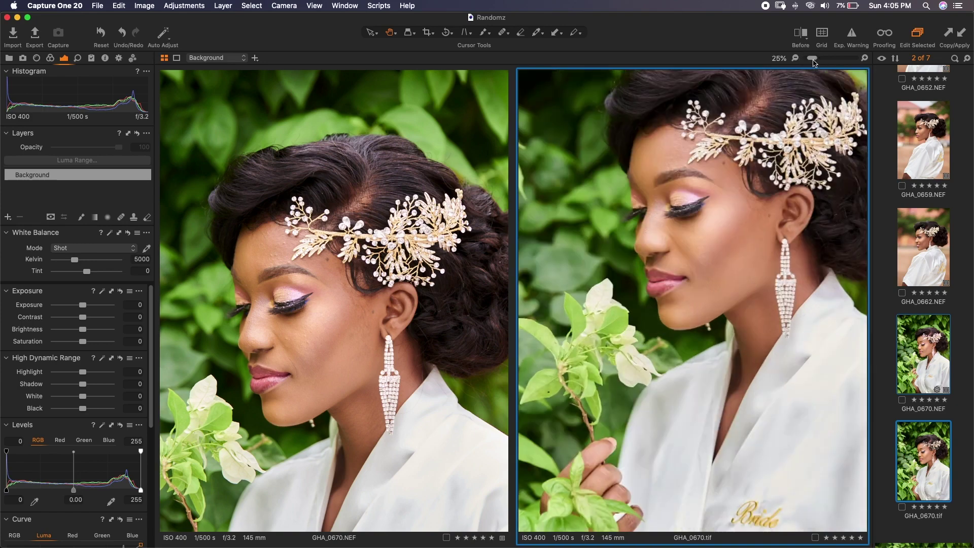
Align the bride's face in both enlarged versions to compare the skin retouching, and return both images to fit view.
{"action": "left_click_drag", "start_coordinate": [705, 282], "coordinate": [670, 307]}
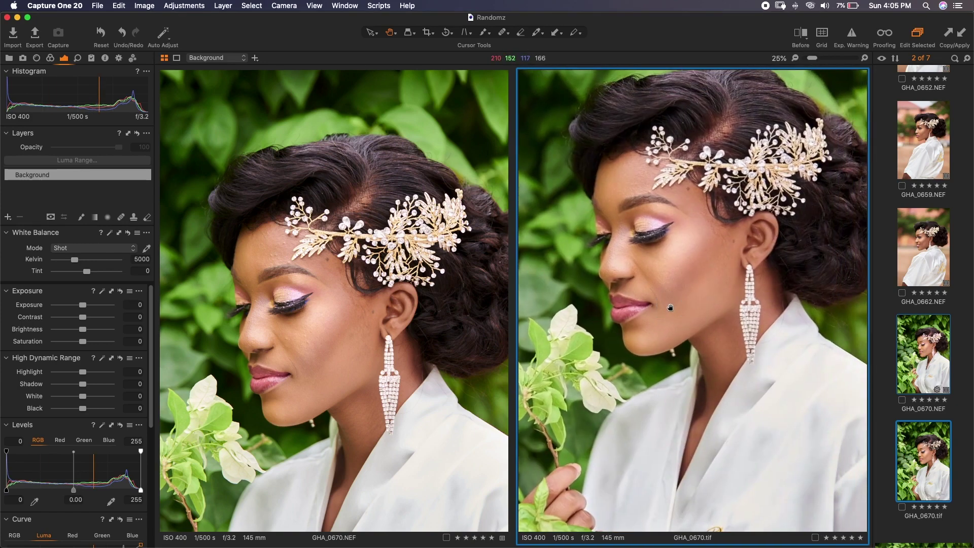
{"action": "left_click_drag", "start_coordinate": [393, 376], "coordinate": [389, 340]}
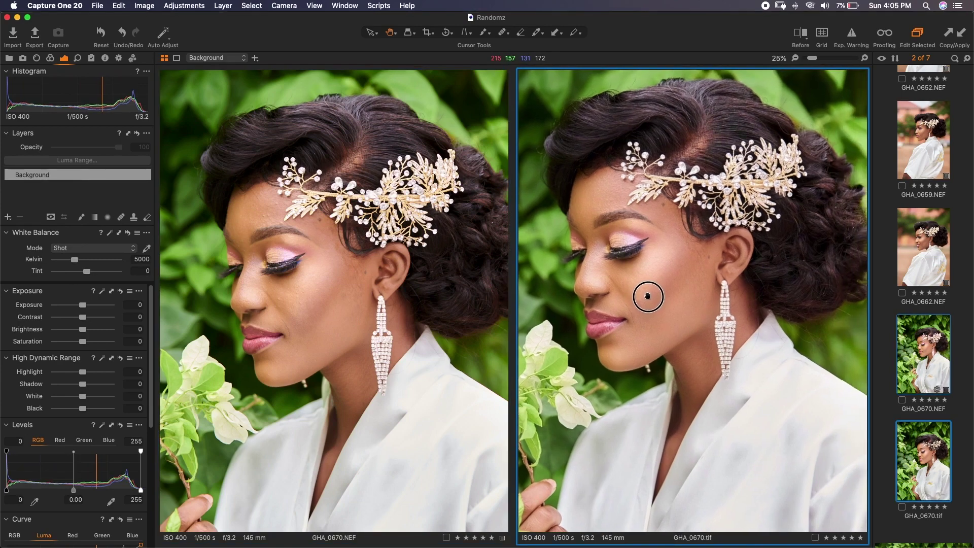
{"action": "left_click", "coordinate": [390, 306]}
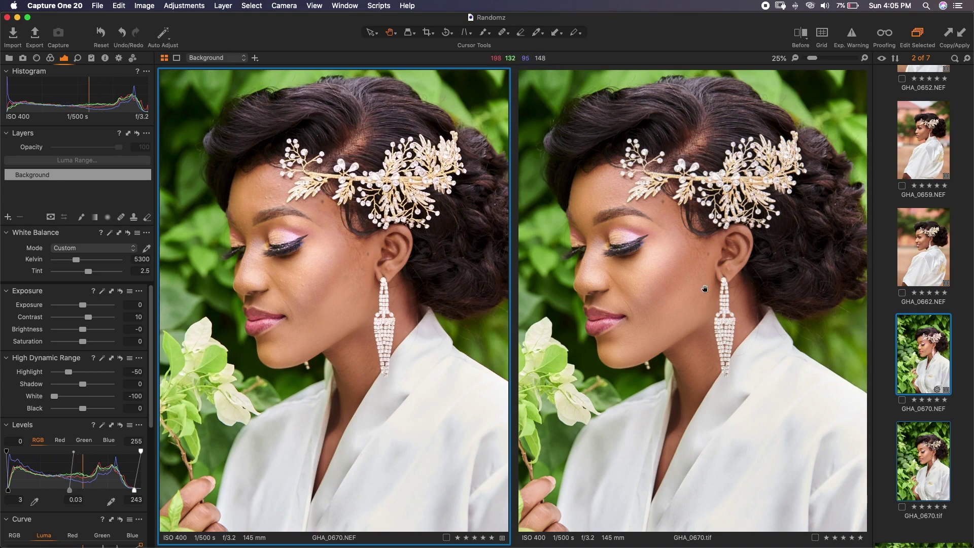
{"action": "key", "text": "super+0"}
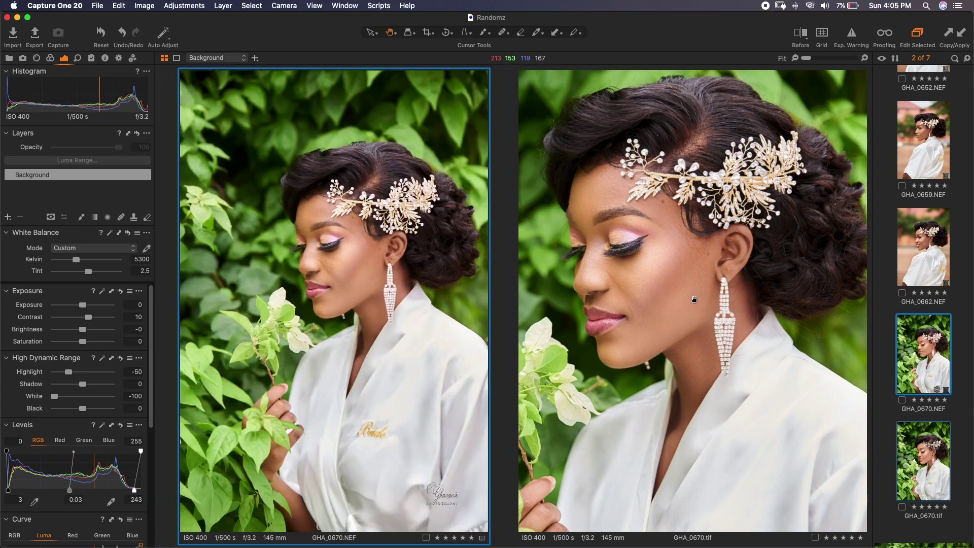
{"action": "left_click", "coordinate": [575, 284]}
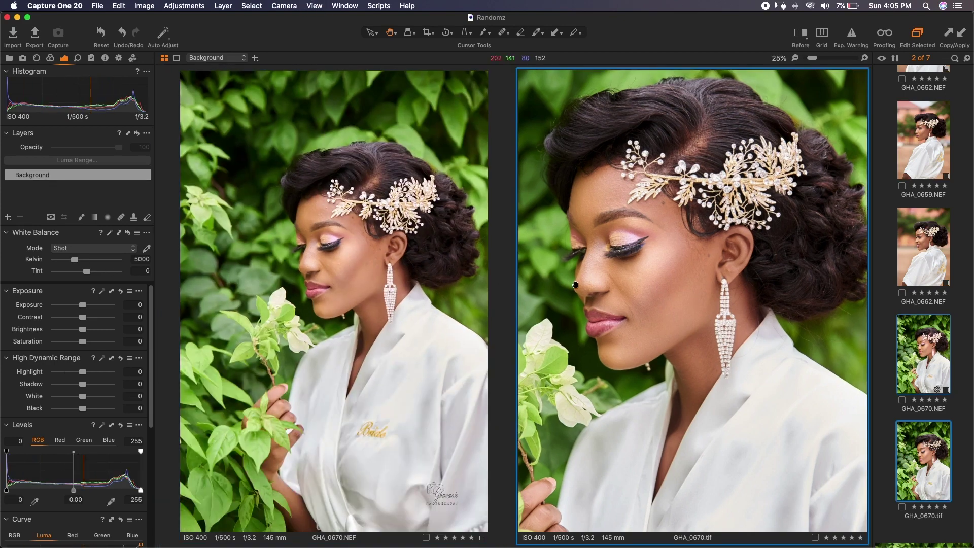
{"action": "key", "text": "super+0"}
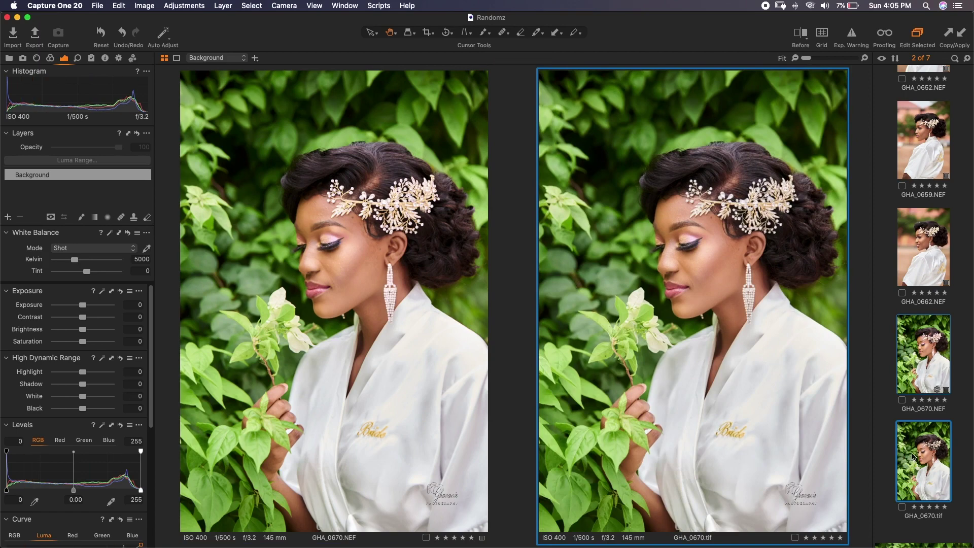
Select only GHA_0670.tif and apply the Greenify preset from the Color Editor user presets to a new layer.
{"action": "left_click", "coordinate": [890, 453]}
{"action": "left_click", "coordinate": [934, 464]}
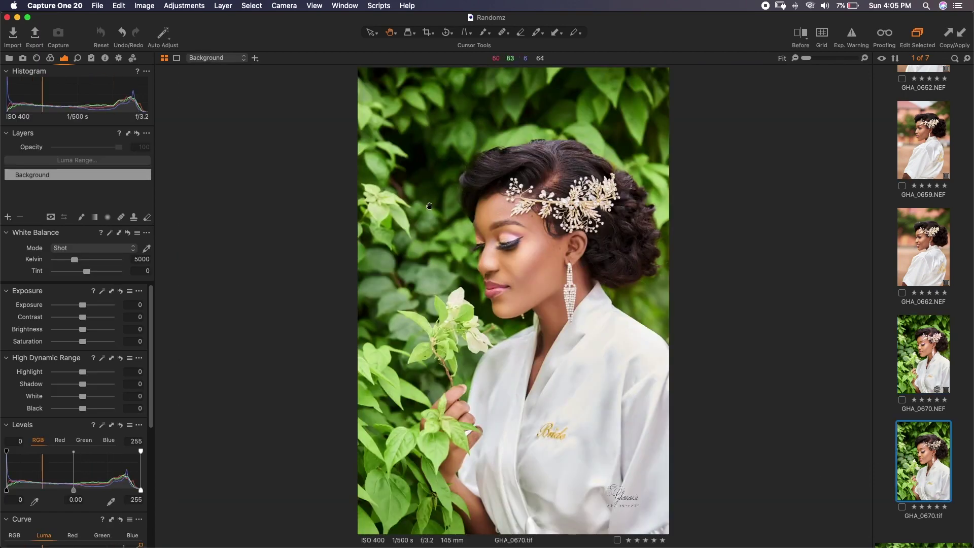
{"action": "left_click", "coordinate": [92, 59]}
{"action": "left_click", "coordinate": [85, 203]}
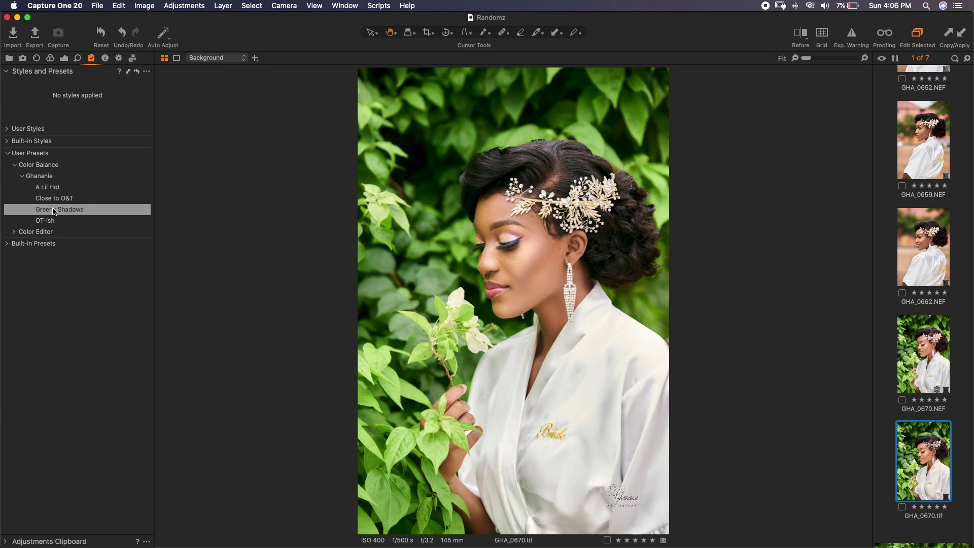
{"action": "left_click", "coordinate": [14, 232]}
{"action": "left_click", "coordinate": [21, 244]}
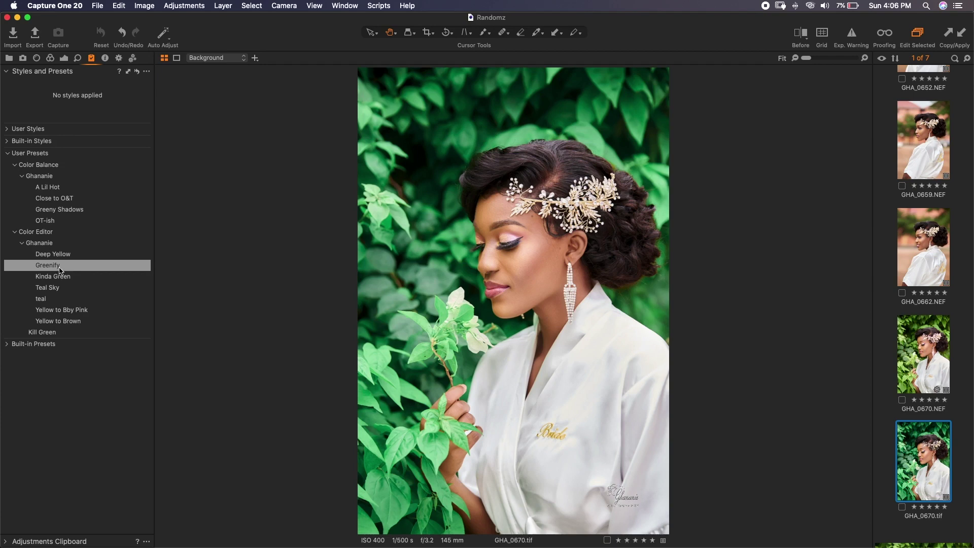
{"action": "right_click", "coordinate": [54, 270]}
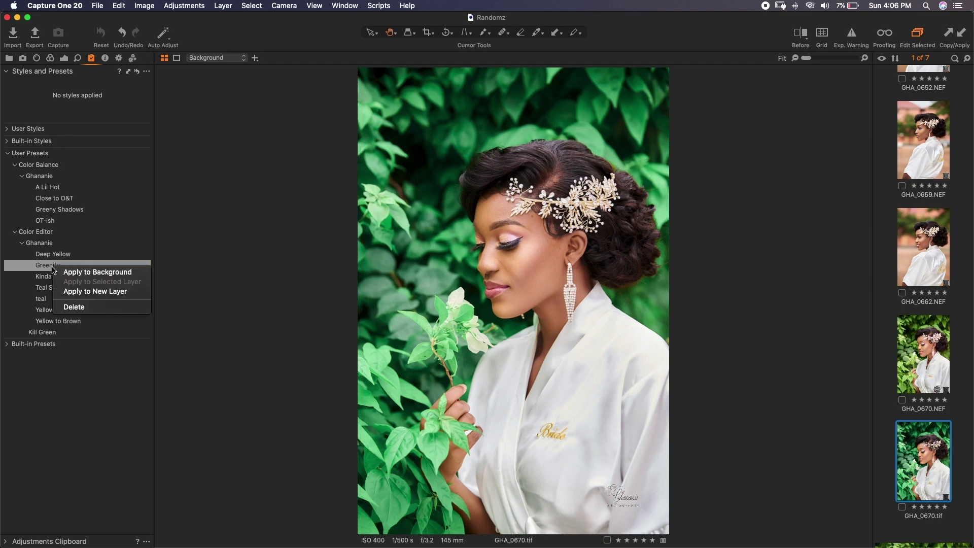
{"action": "left_click", "coordinate": [90, 291]}
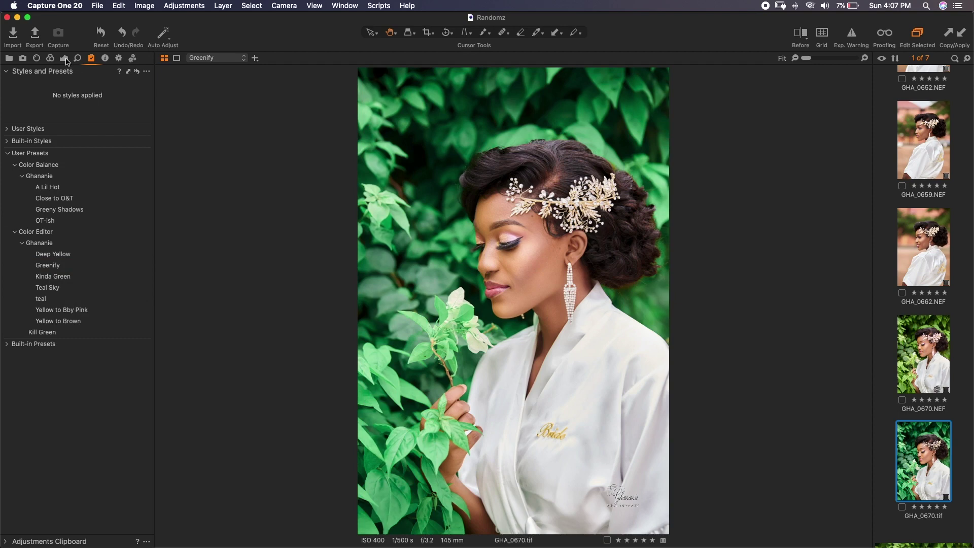
Check the Greenify layer's effect by switching it off and on, and reduce its opacity to 80.
{"action": "left_click", "coordinate": [64, 58]}
{"action": "left_click", "coordinate": [10, 176]}
{"action": "left_click", "coordinate": [10, 176]}
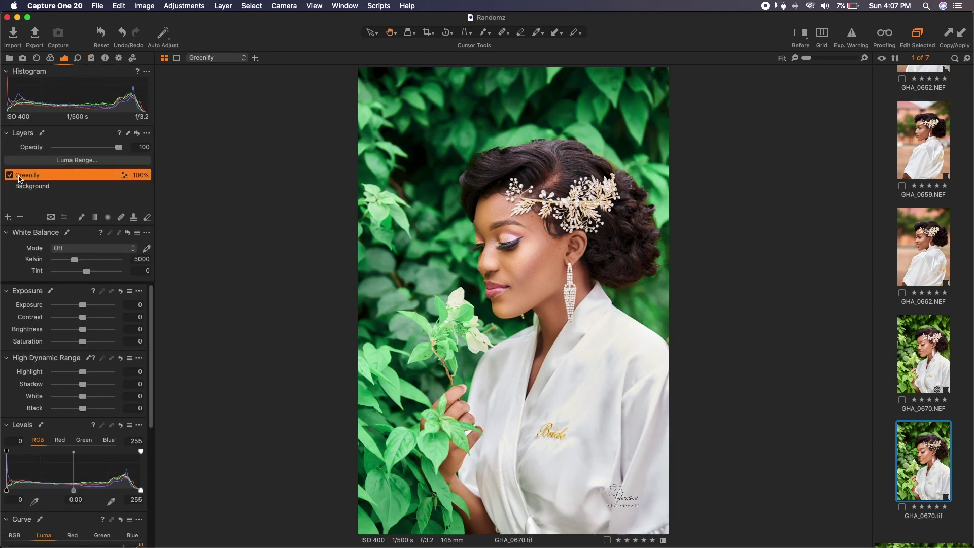
{"action": "mouse_move", "coordinate": [119, 147]}
{"action": "left_mouse_down"}
{"action": "mouse_move", "coordinate": [92, 153]}
{"action": "mouse_move", "coordinate": [173, 154]}
{"action": "mouse_move", "coordinate": [108, 156]}
{"action": "left_mouse_up"}
Compare the graded GHA_0670.tif with the original NEF side by side and with its own ungraded version in the split Before/After view.
{"action": "left_click", "coordinate": [926, 372], "text": "super"}
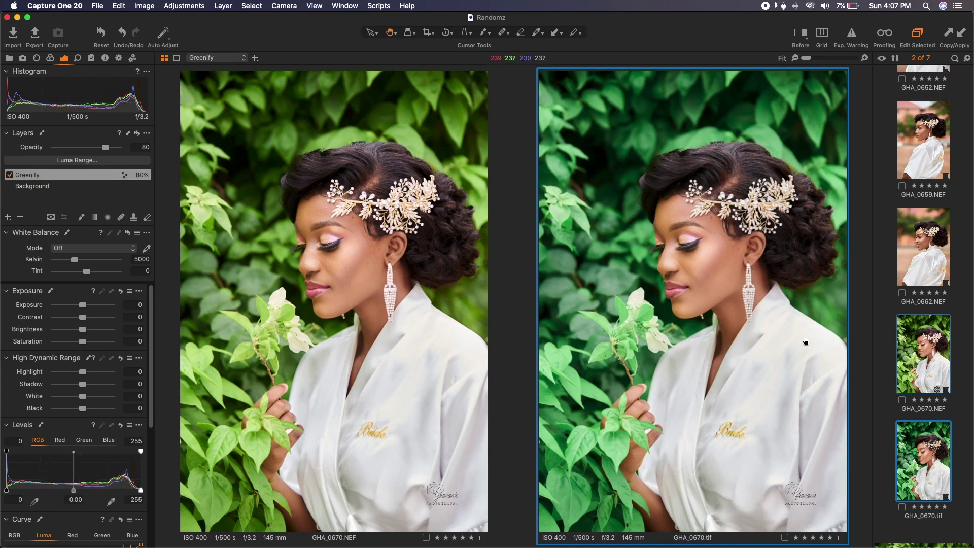
{"action": "left_click", "coordinate": [891, 374]}
{"action": "left_click", "coordinate": [928, 460]}
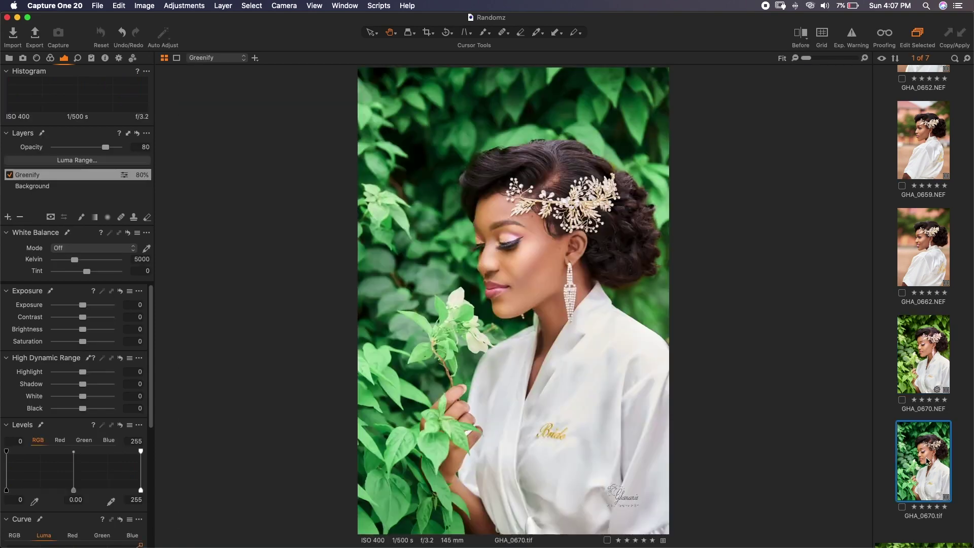
{"action": "left_click", "coordinate": [802, 35]}
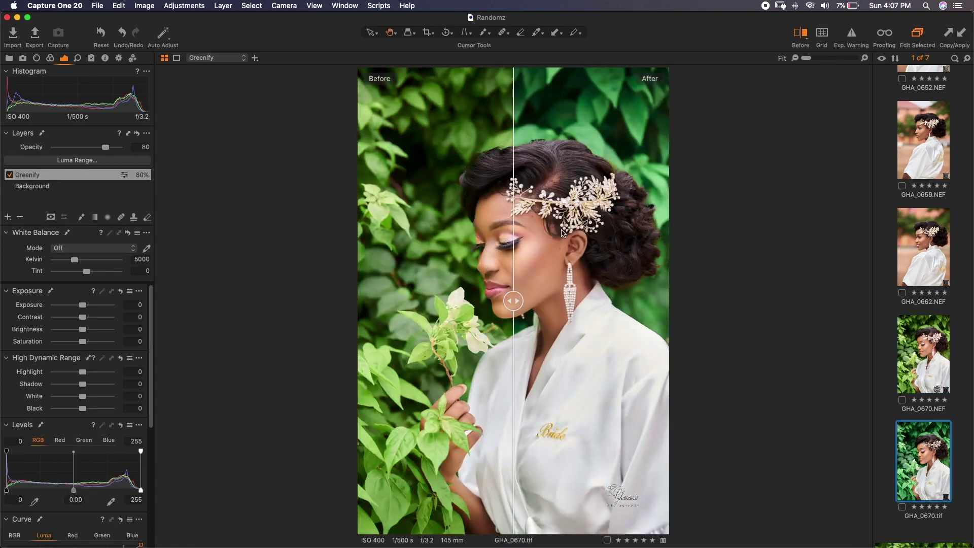
{"action": "mouse_move", "coordinate": [358, 300]}
{"action": "left_mouse_down"}
{"action": "mouse_move", "coordinate": [374, 291]}
{"action": "mouse_move", "coordinate": [731, 280]}
{"action": "mouse_move", "coordinate": [365, 298]}
{"action": "mouse_move", "coordinate": [340, 288]}
{"action": "mouse_move", "coordinate": [498, 264]}
{"action": "mouse_move", "coordinate": [683, 272]}
{"action": "mouse_move", "coordinate": [345, 305]}
{"action": "left_mouse_up"}
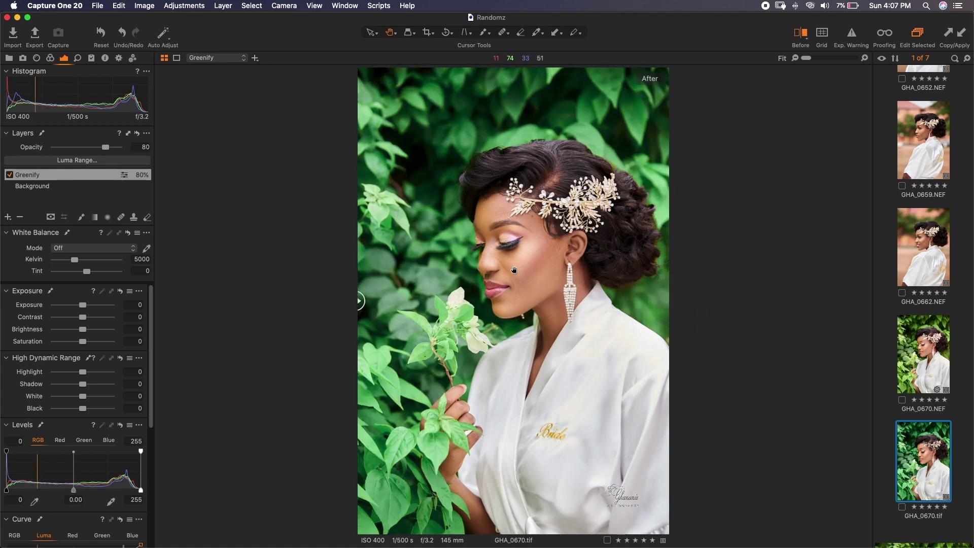